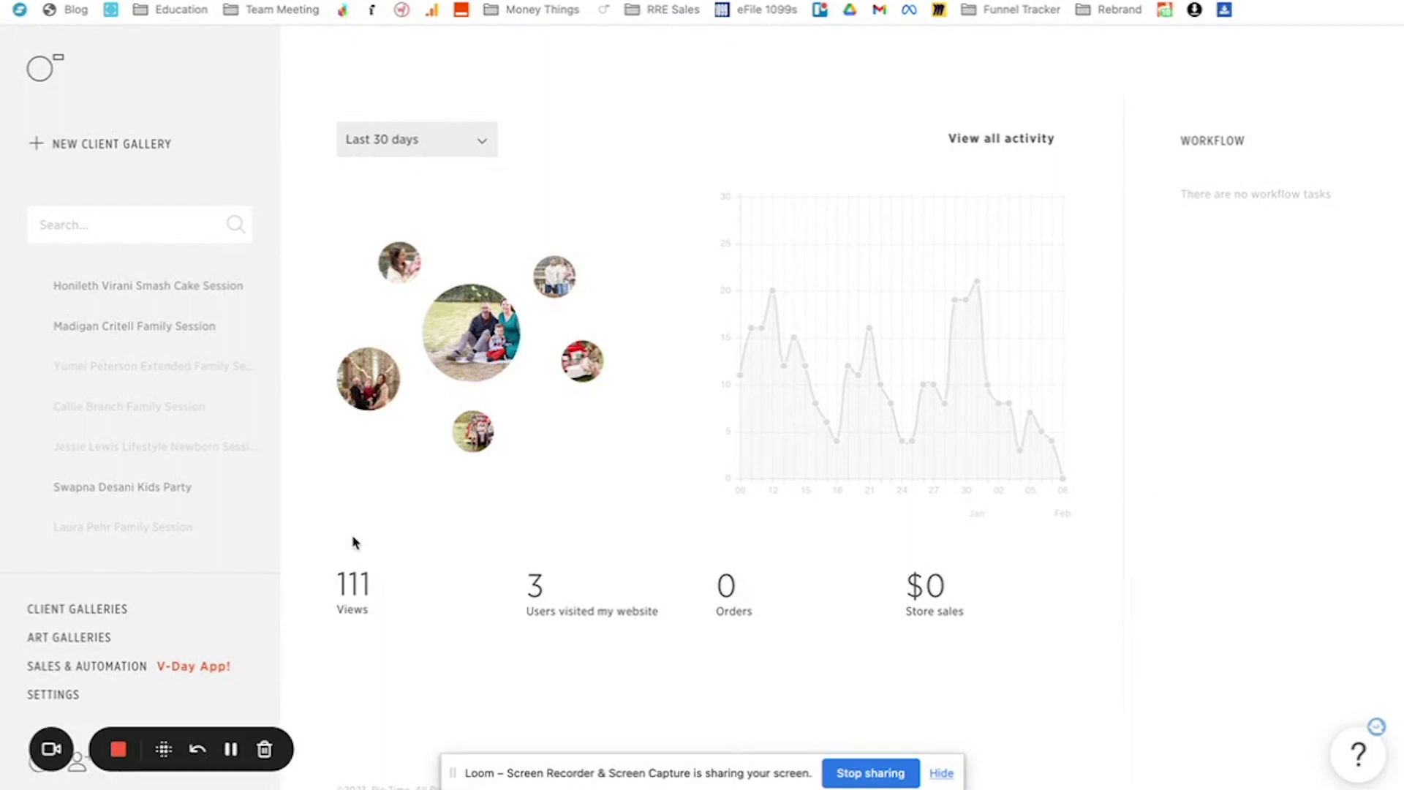
# Create a new project template named TEST from Settings > Preferences
pyautogui.click(57, 694)
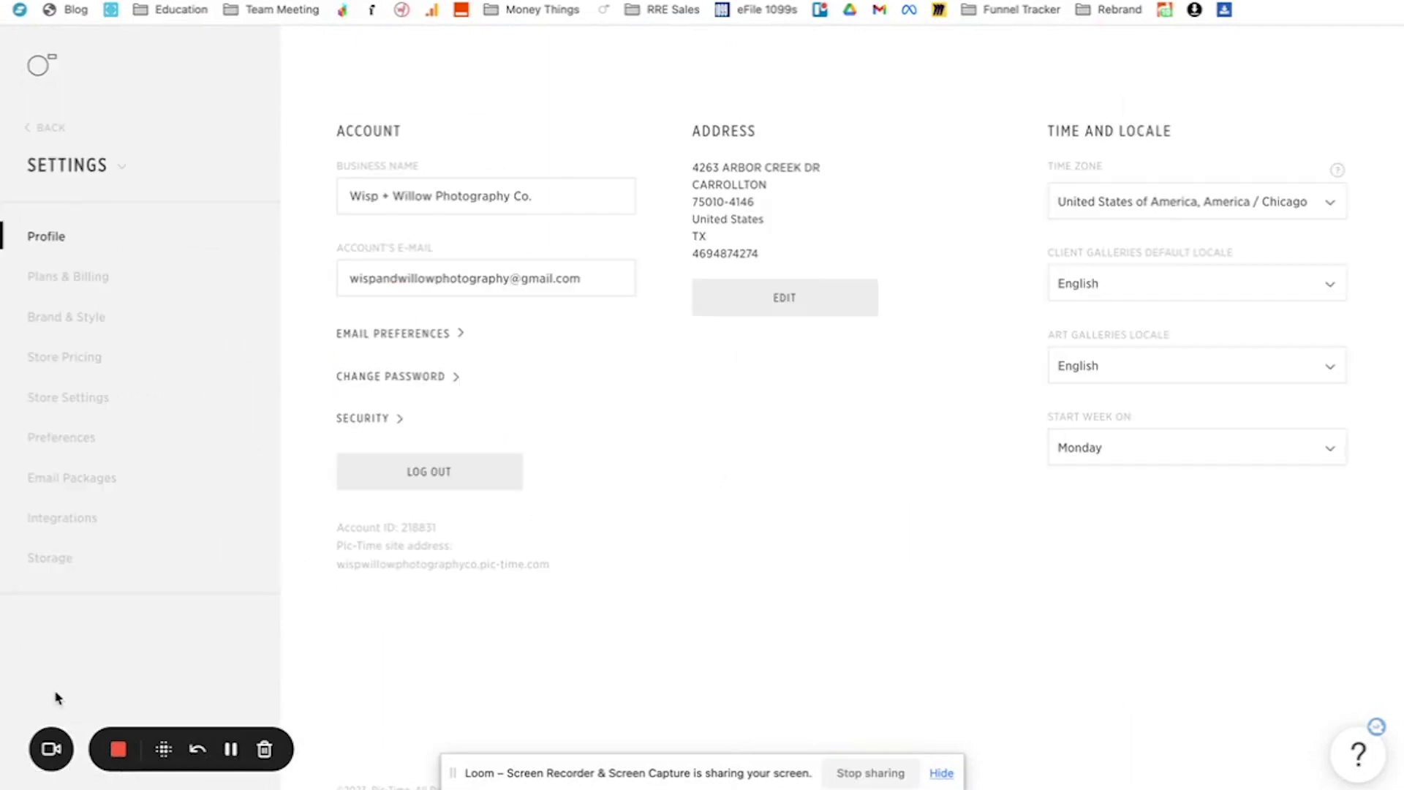
pyautogui.click(77, 439)
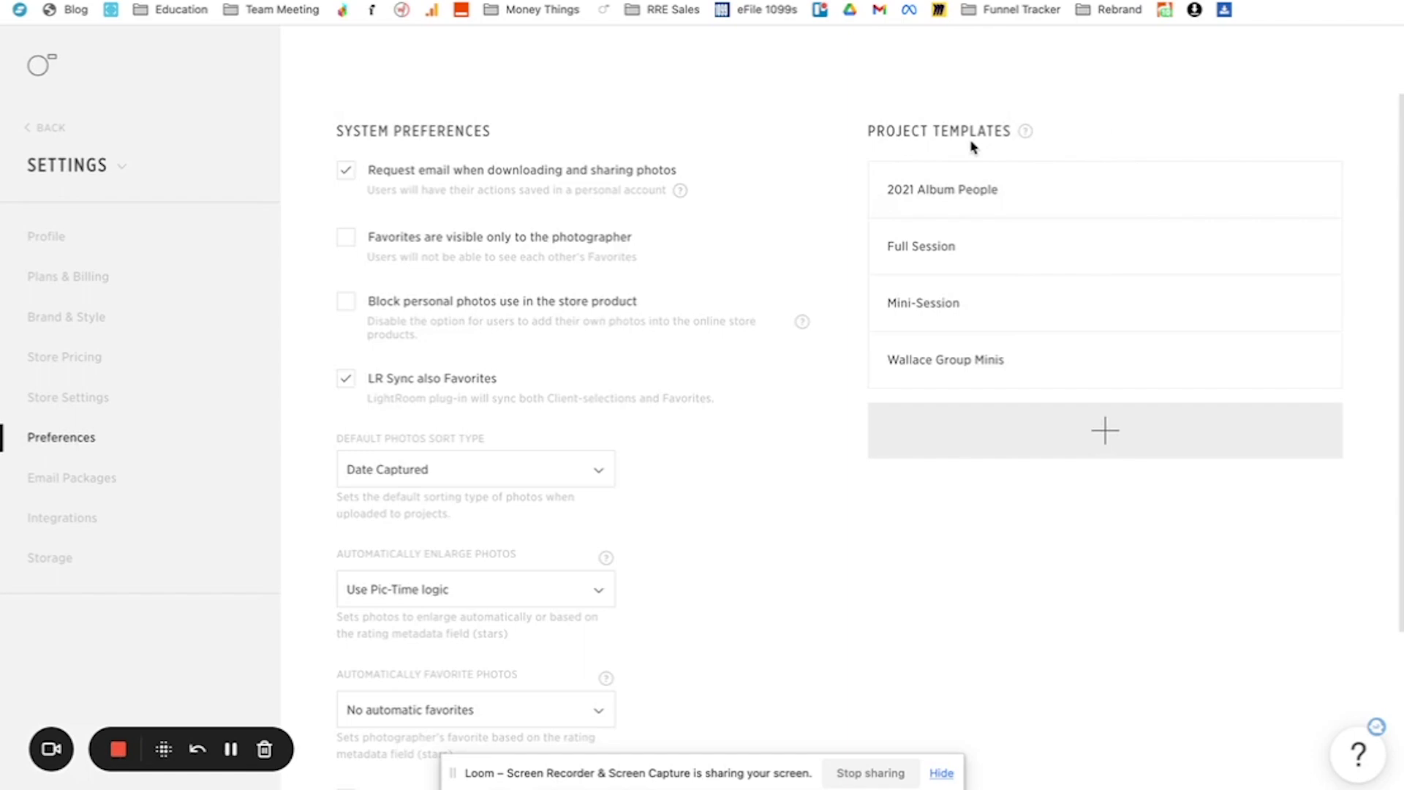
pyautogui.click(959, 442)
pyautogui.click(722, 459)
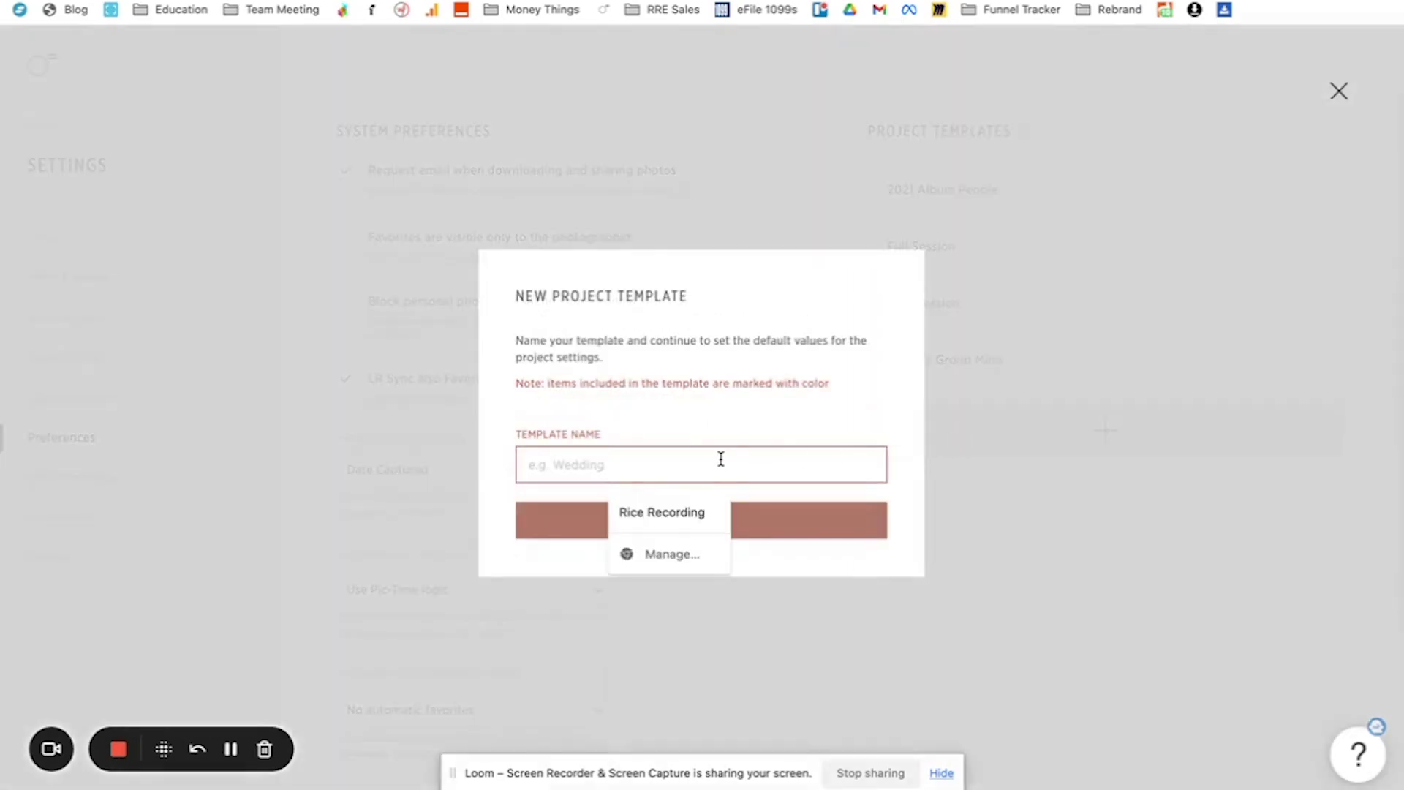
pyautogui.write('TEST')
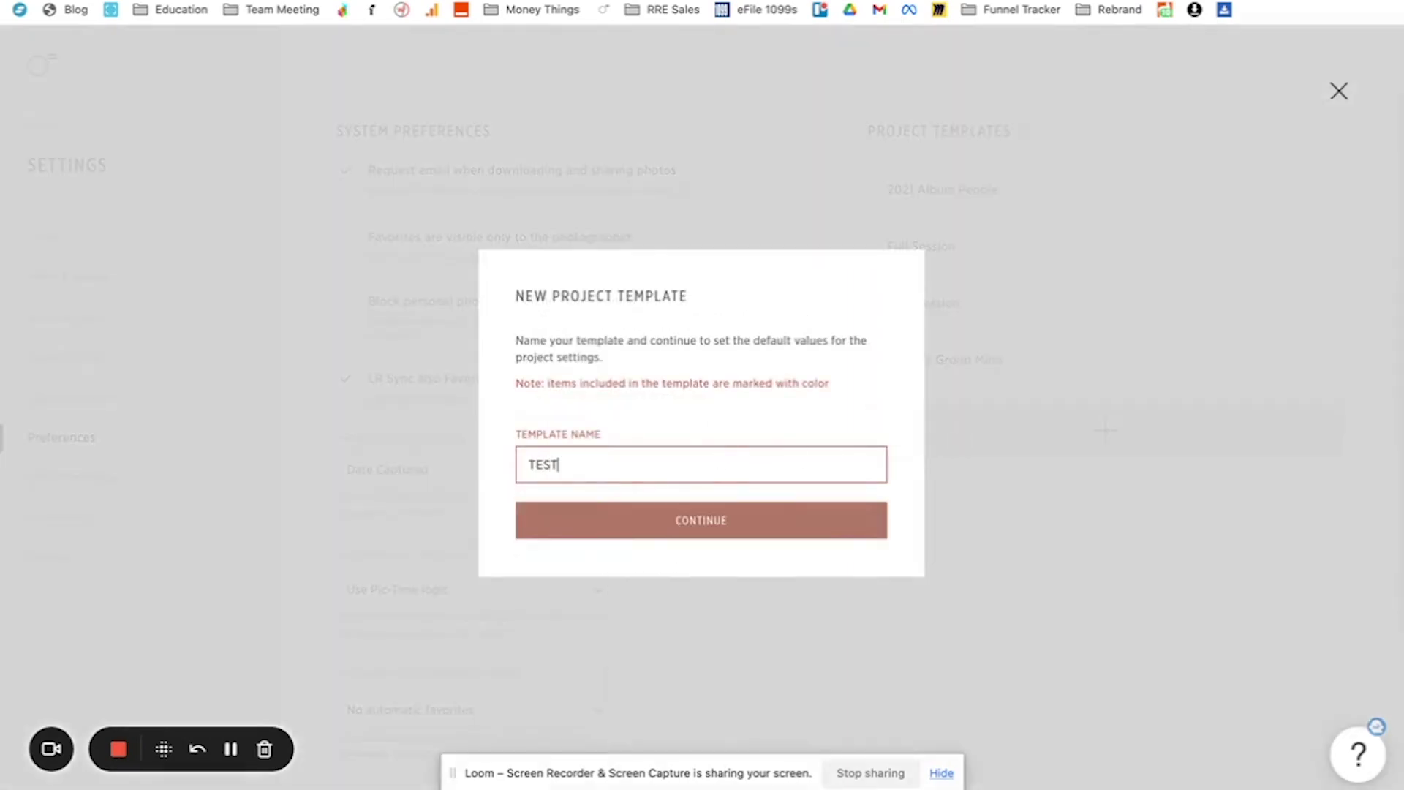
pyautogui.click(681, 524)
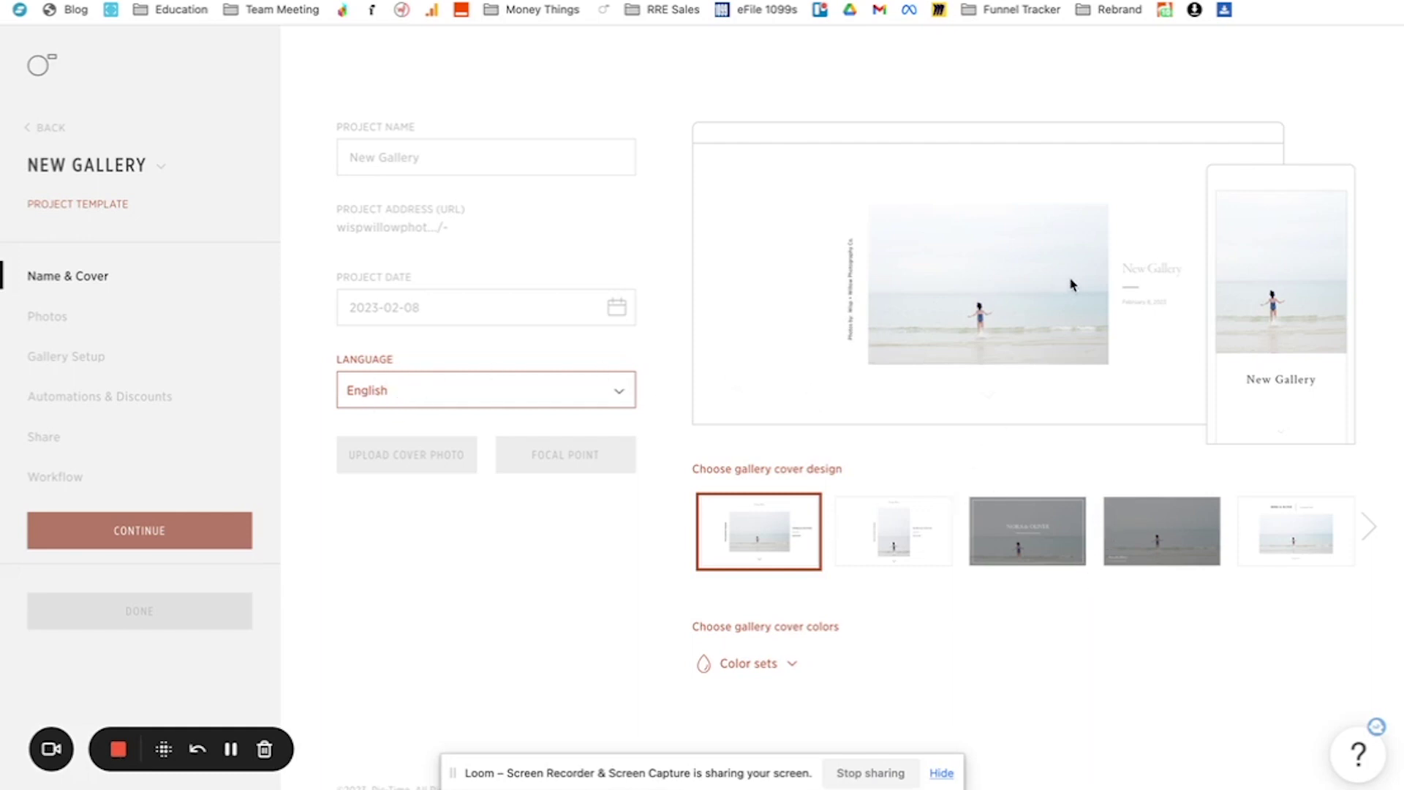
# Compare the cover design thumbnails and pick the design with a title header
pyautogui.click(892, 536)
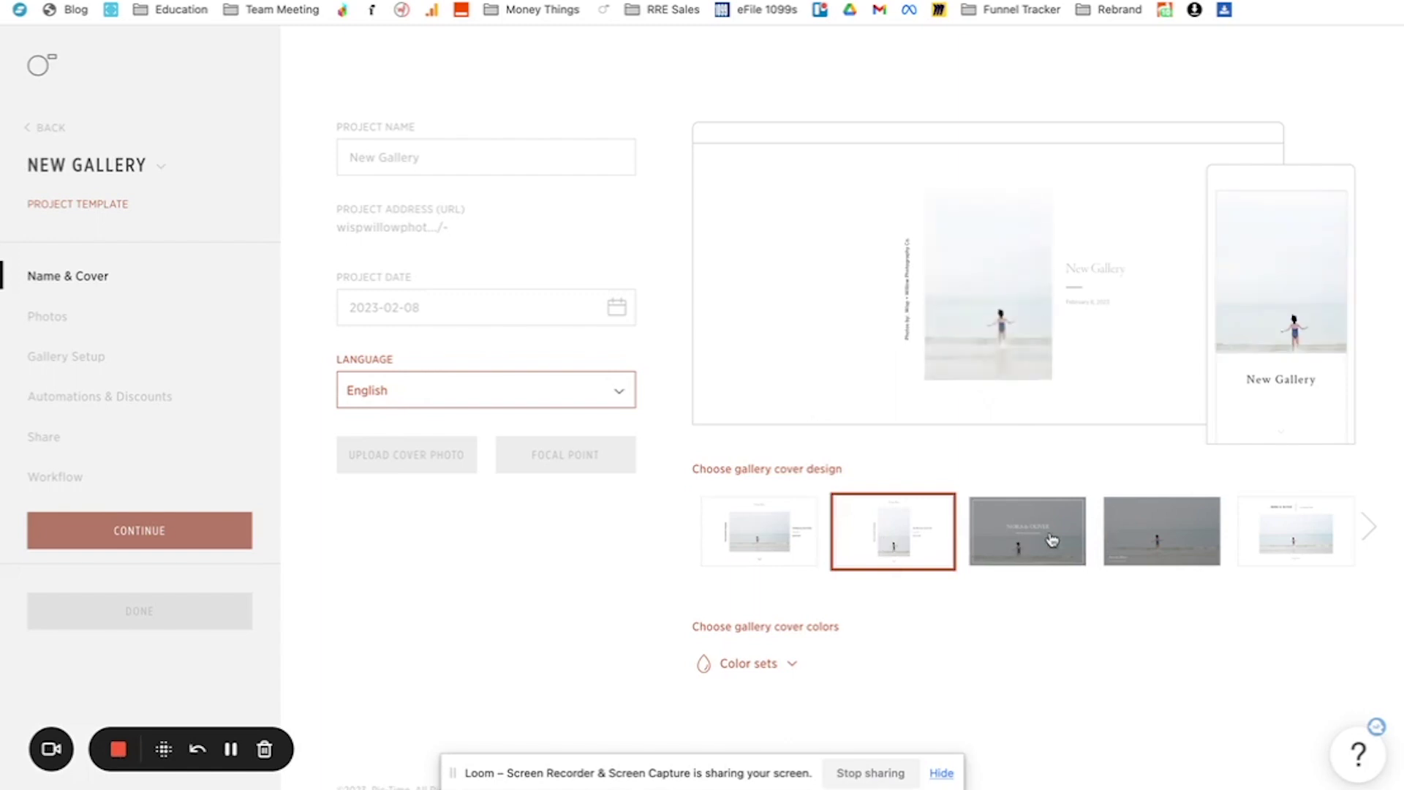
pyautogui.click(1051, 537)
pyautogui.click(1188, 536)
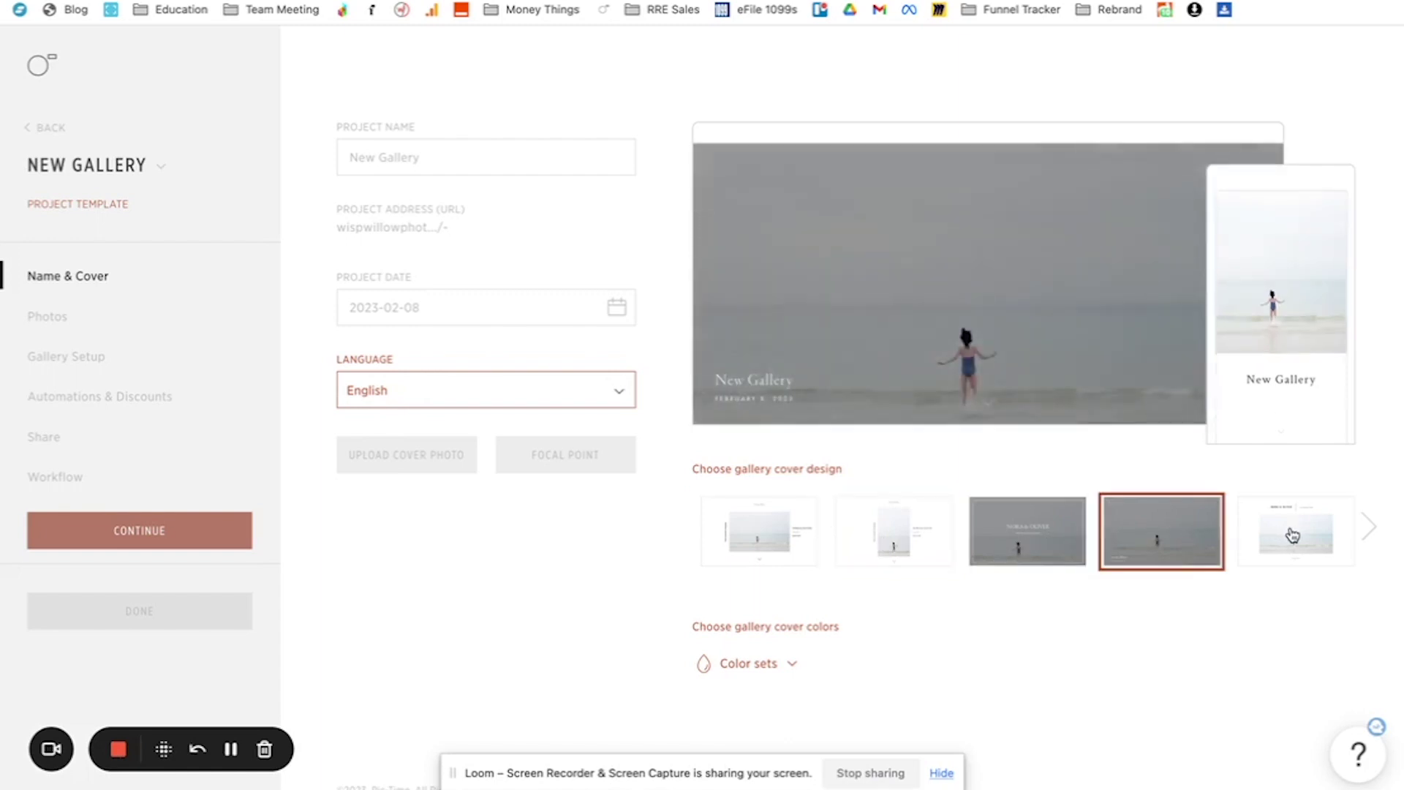
pyautogui.click(1287, 534)
pyautogui.click(1367, 530)
pyautogui.click(1282, 542)
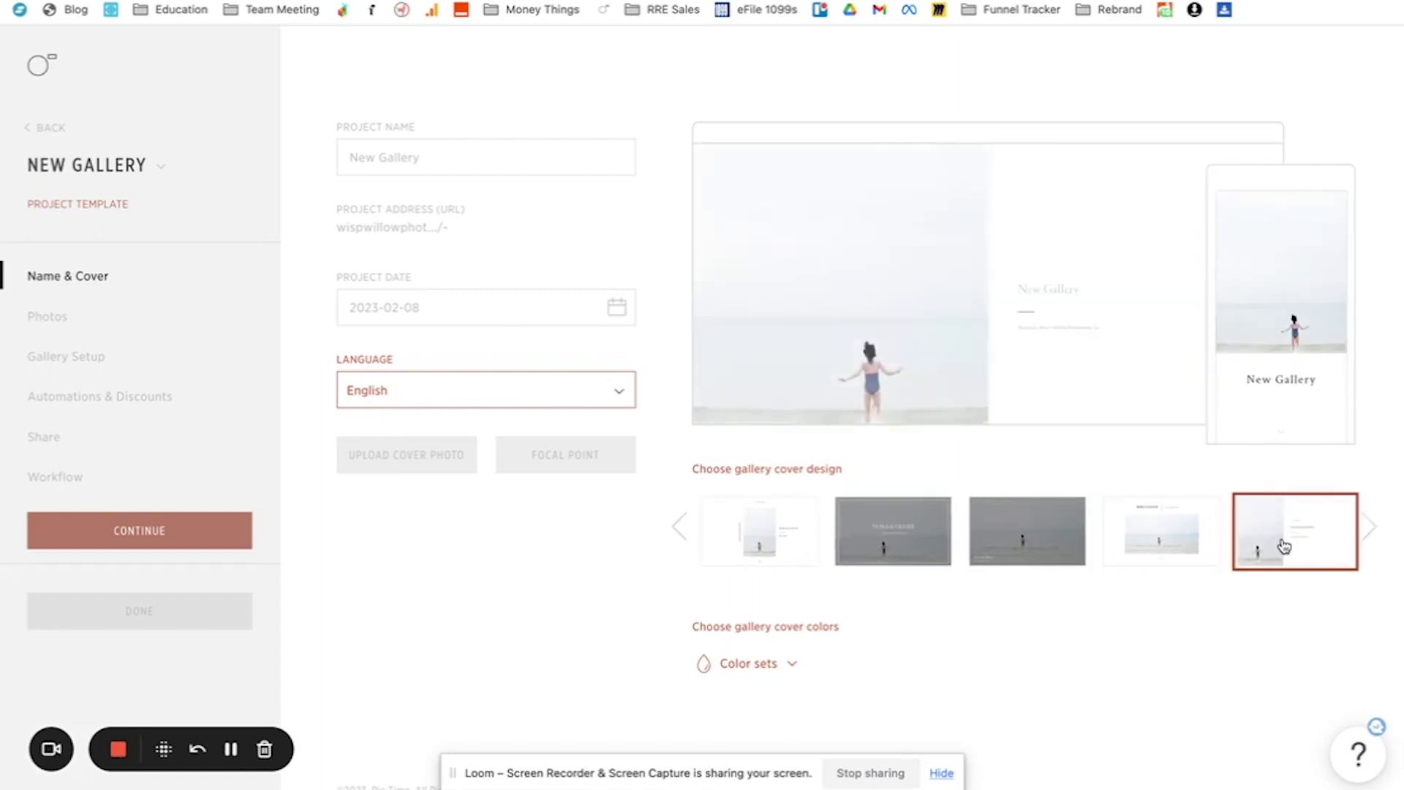
pyautogui.click(677, 528)
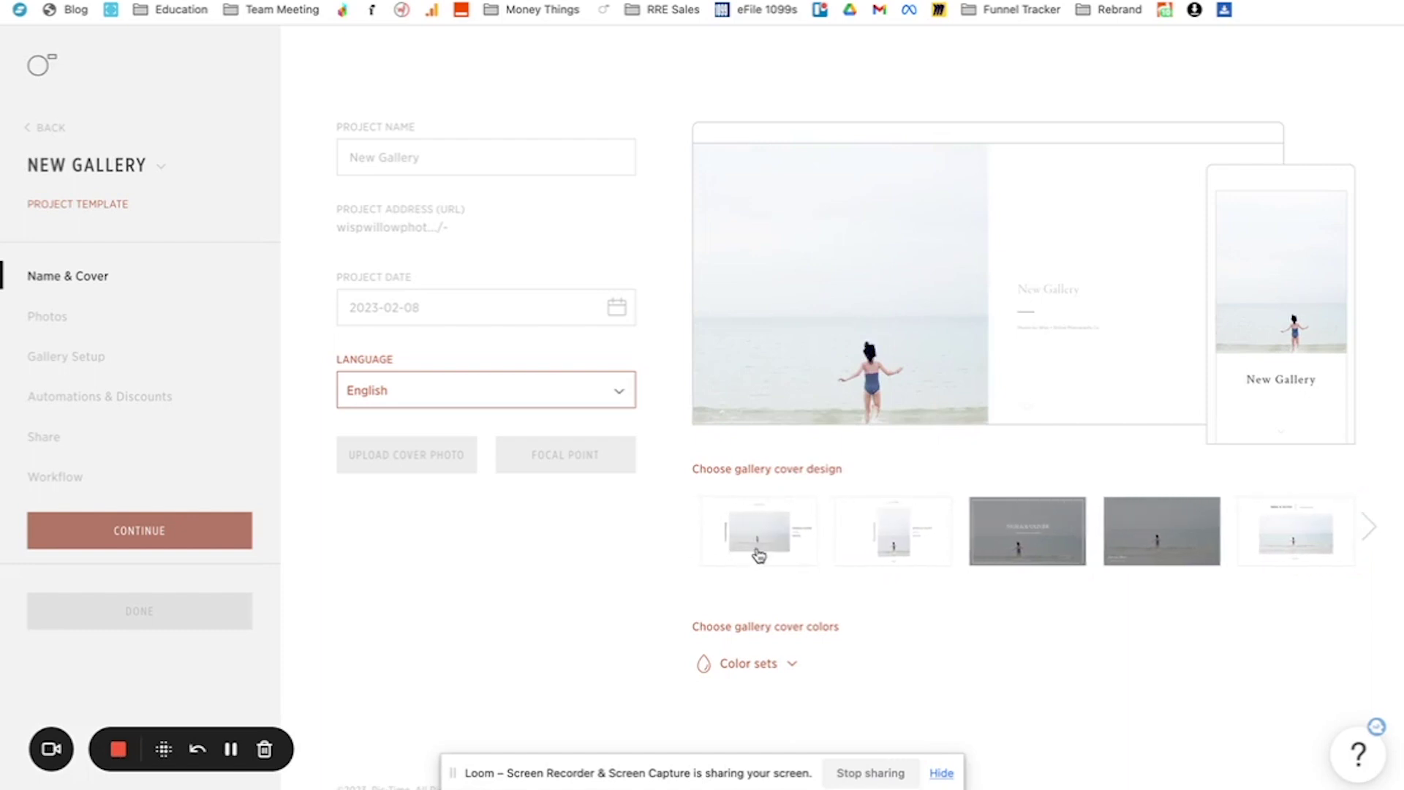
pyautogui.click(758, 544)
pyautogui.click(1323, 533)
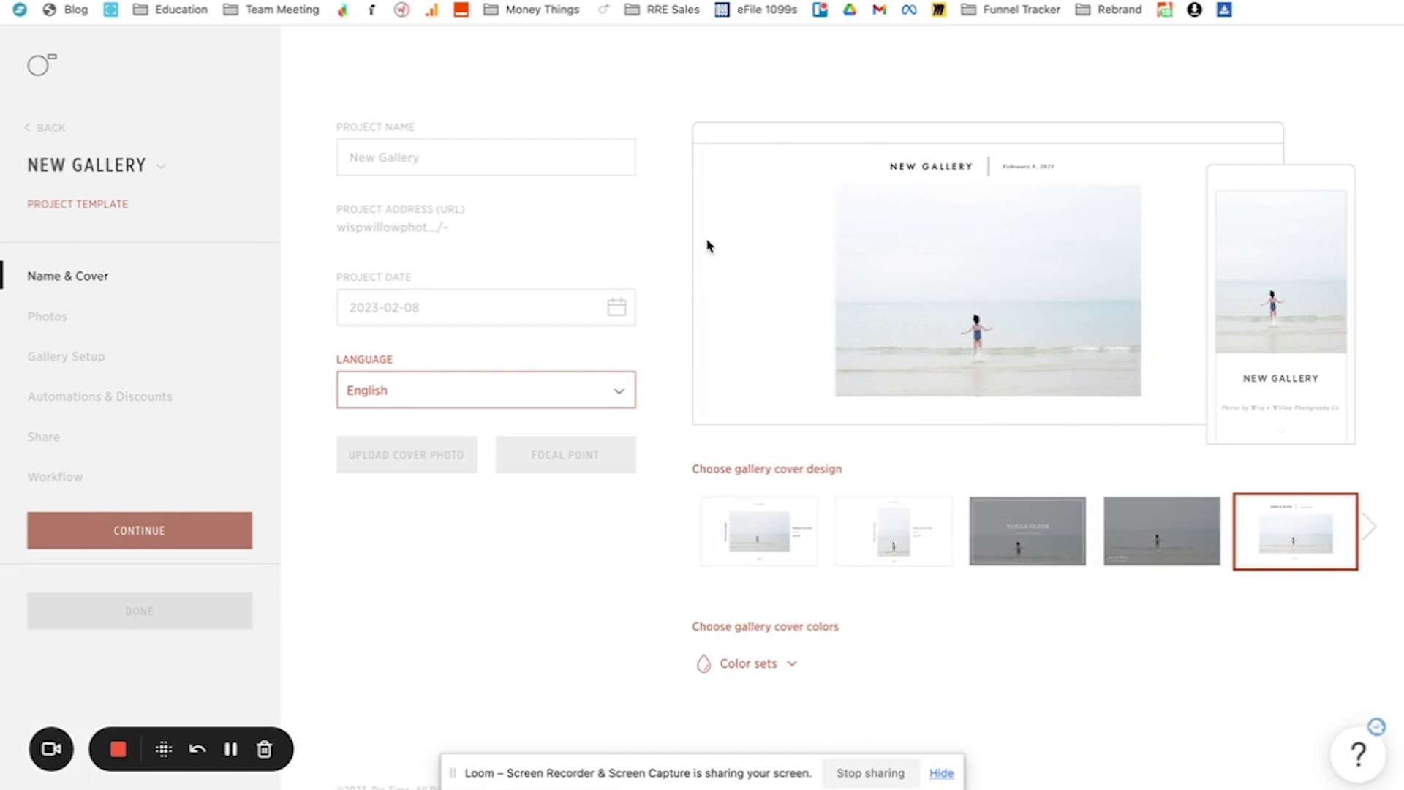
# Set the cover colour set to a white background
pyautogui.click(796, 666)
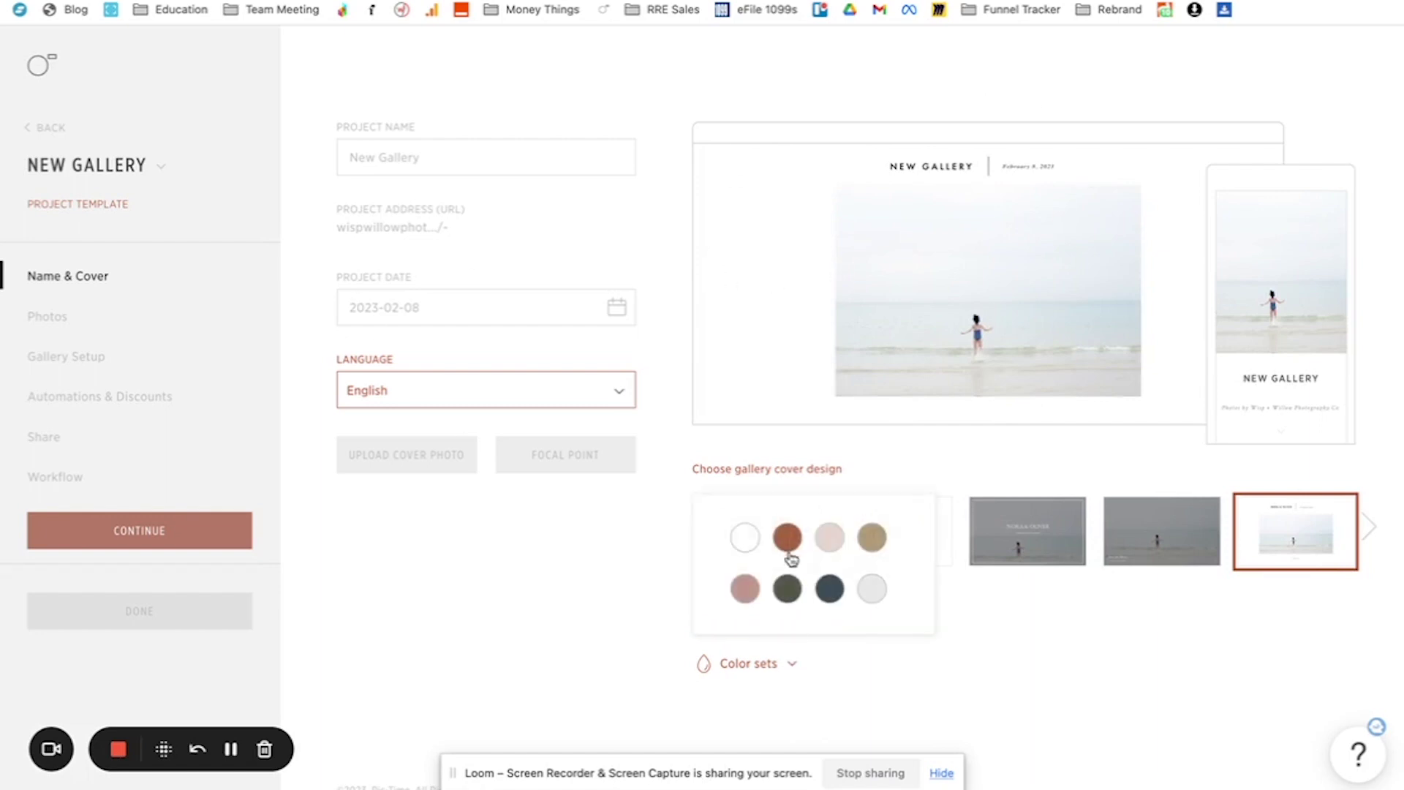
pyautogui.click(839, 541)
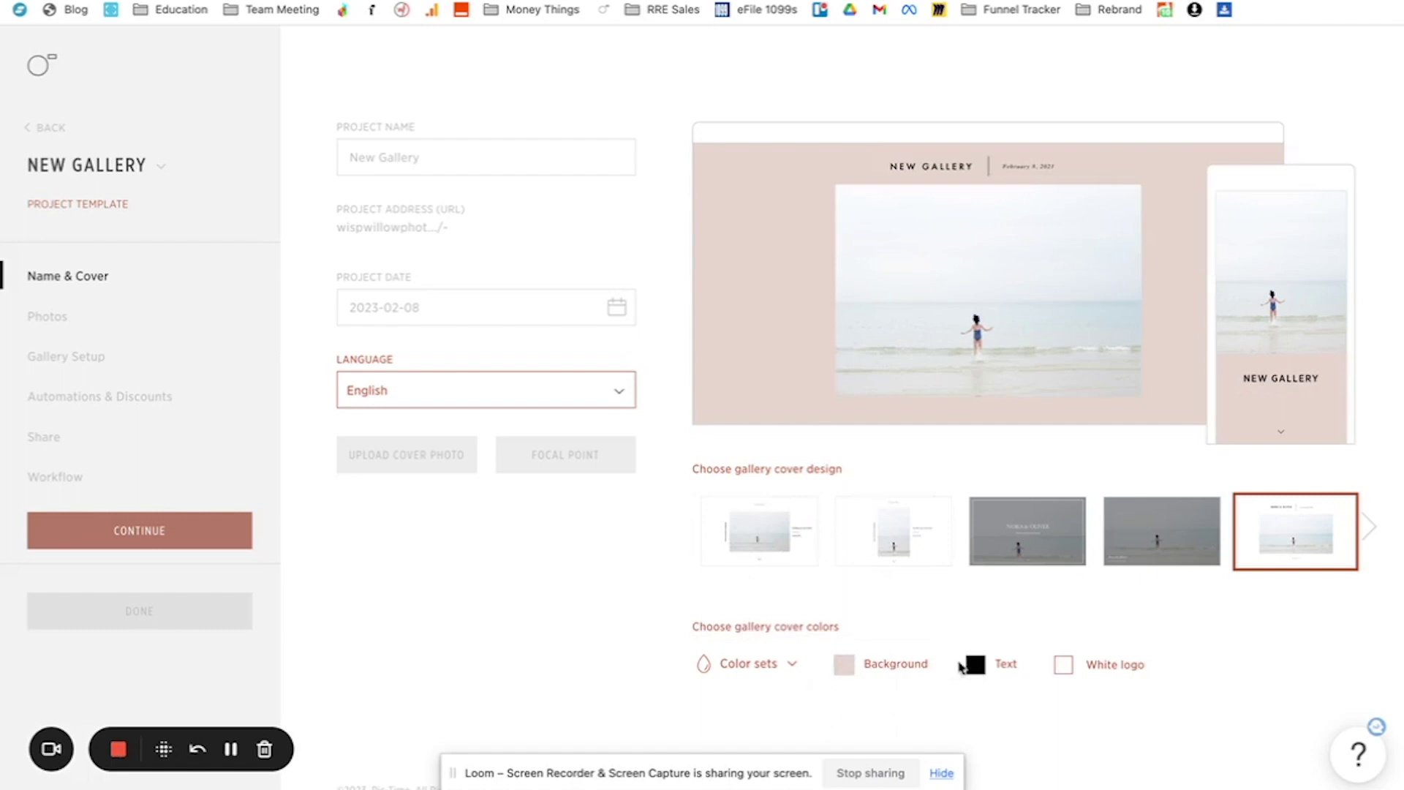
pyautogui.click(794, 667)
pyautogui.click(748, 553)
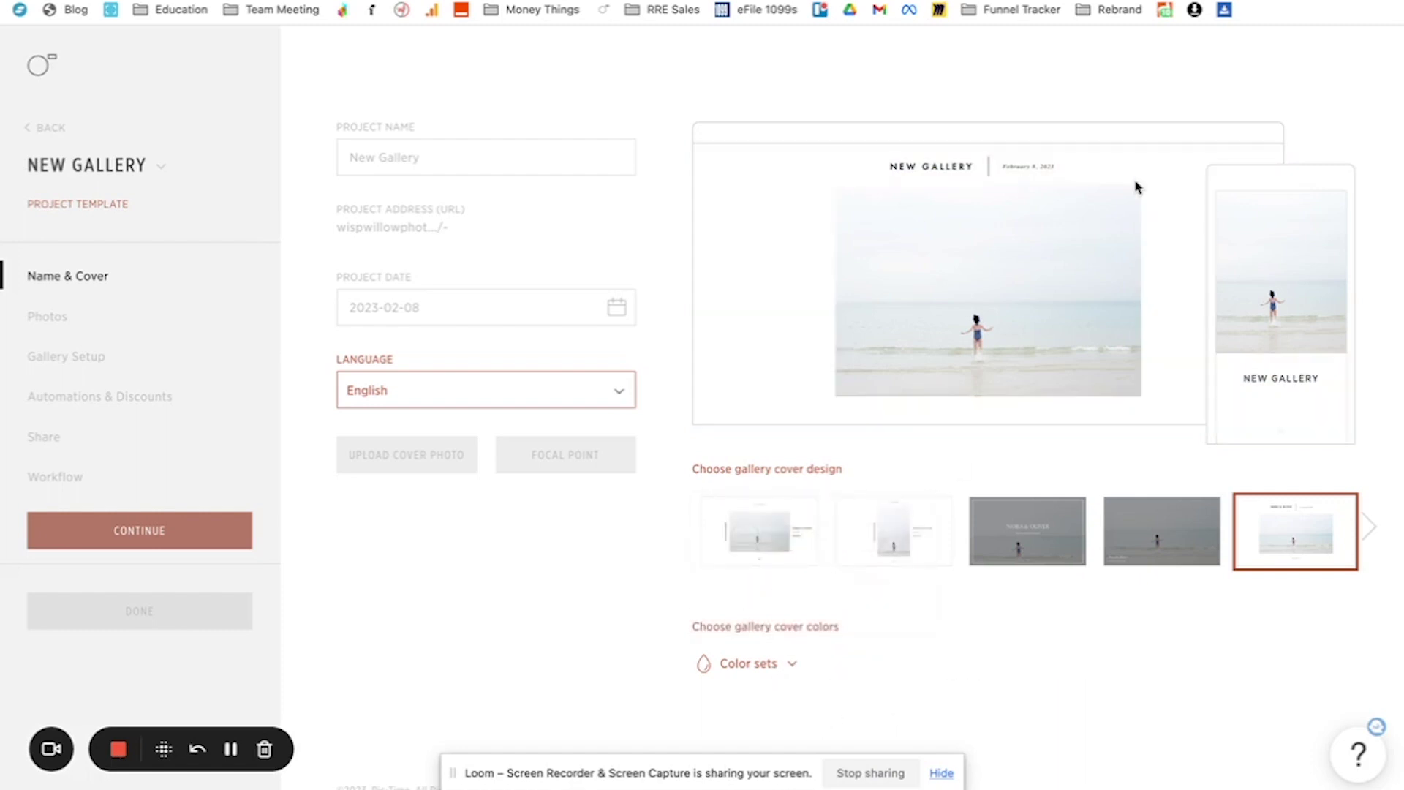
pyautogui.click(45, 318)
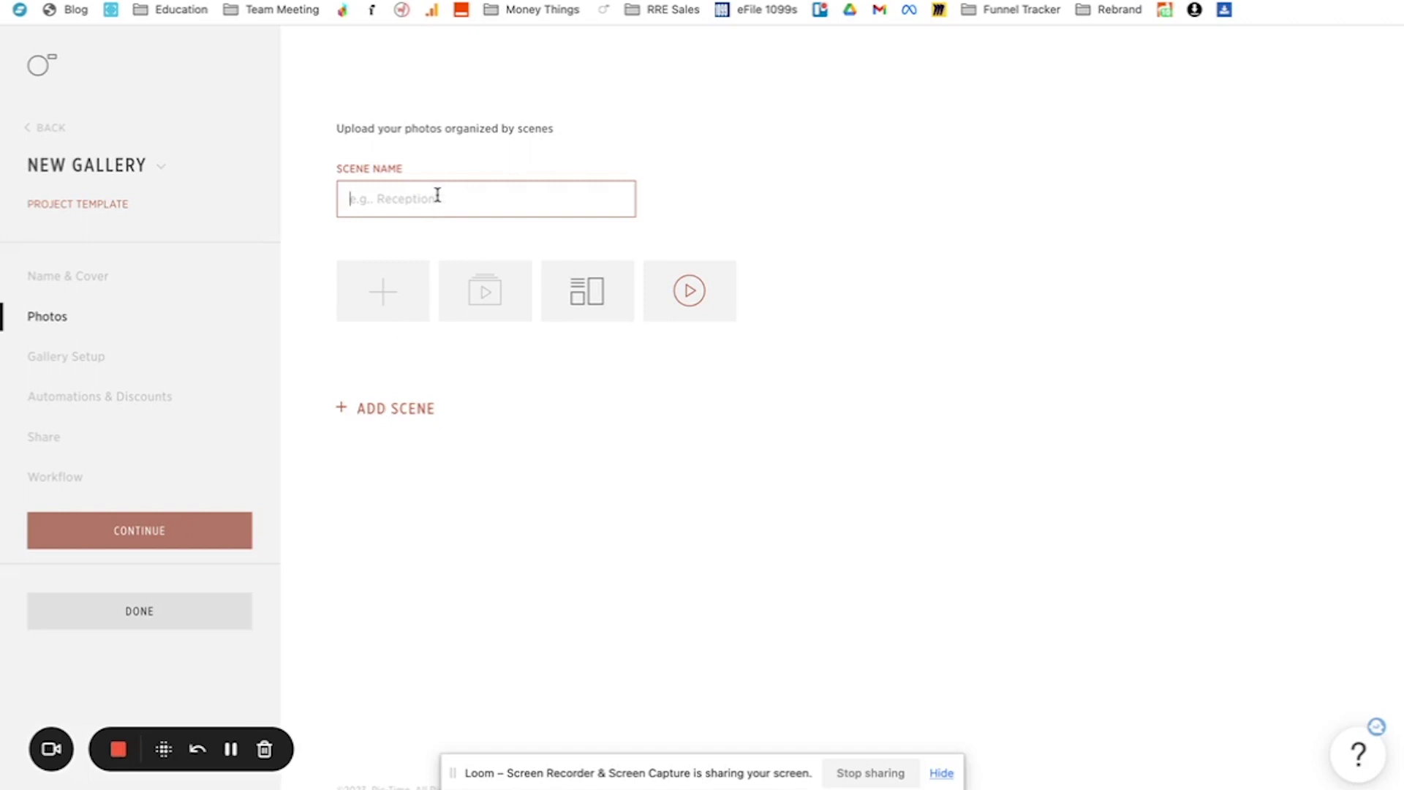
# Create a Highlights scene, then a Full Gallery scene below it
pyautogui.write('Highlights')
pyautogui.click(388, 409)
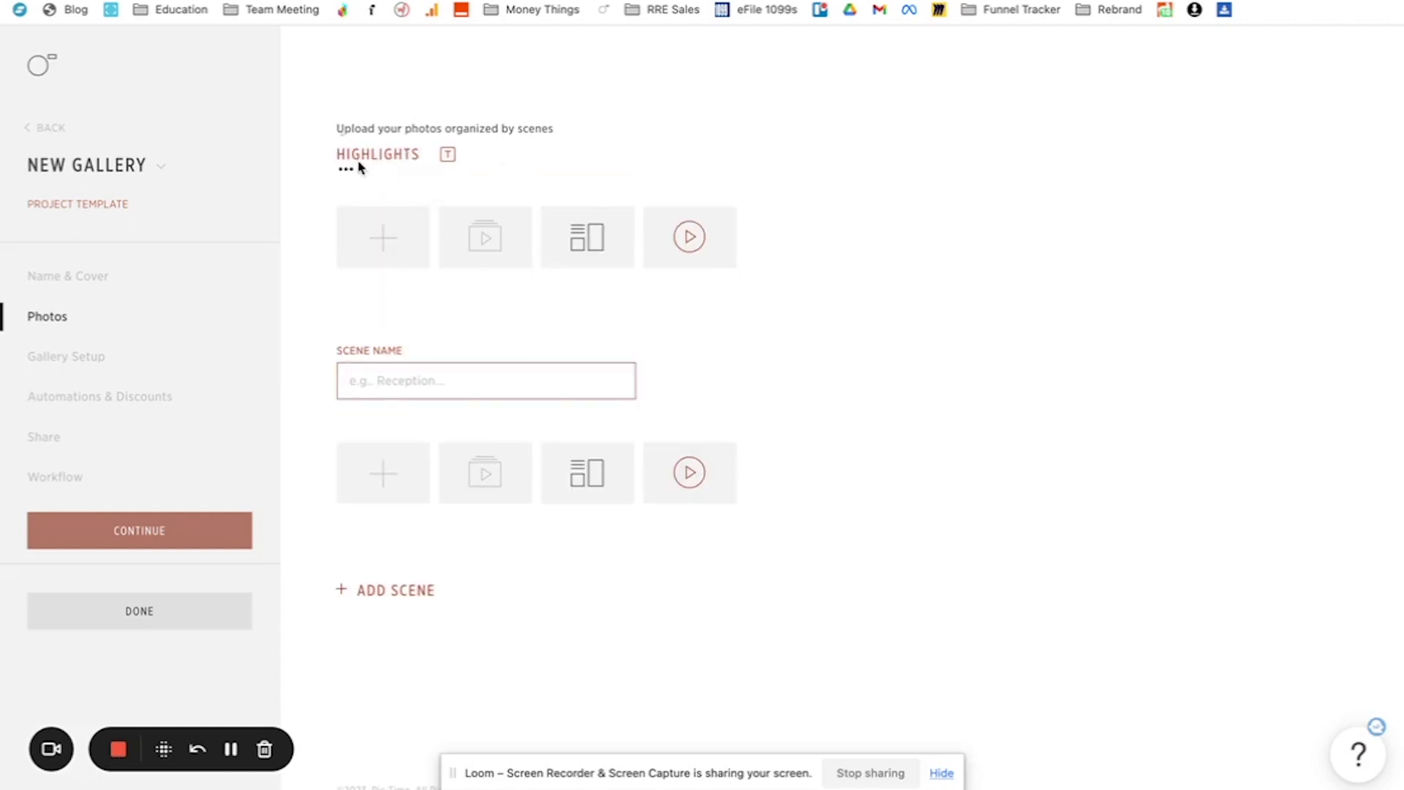
pyautogui.click(392, 174)
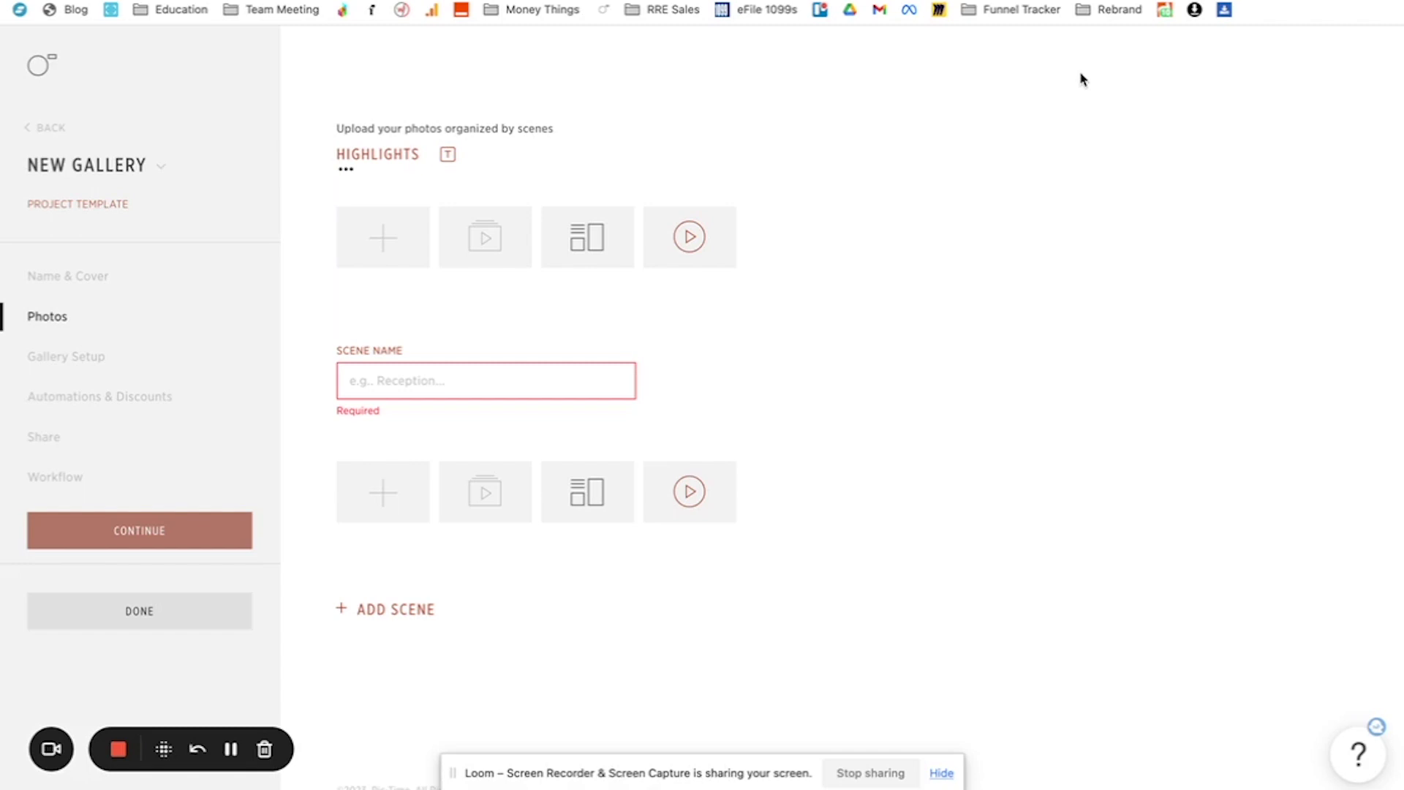
pyautogui.click(456, 386)
pyautogui.write('Full Gallery')
pyautogui.click(388, 613)
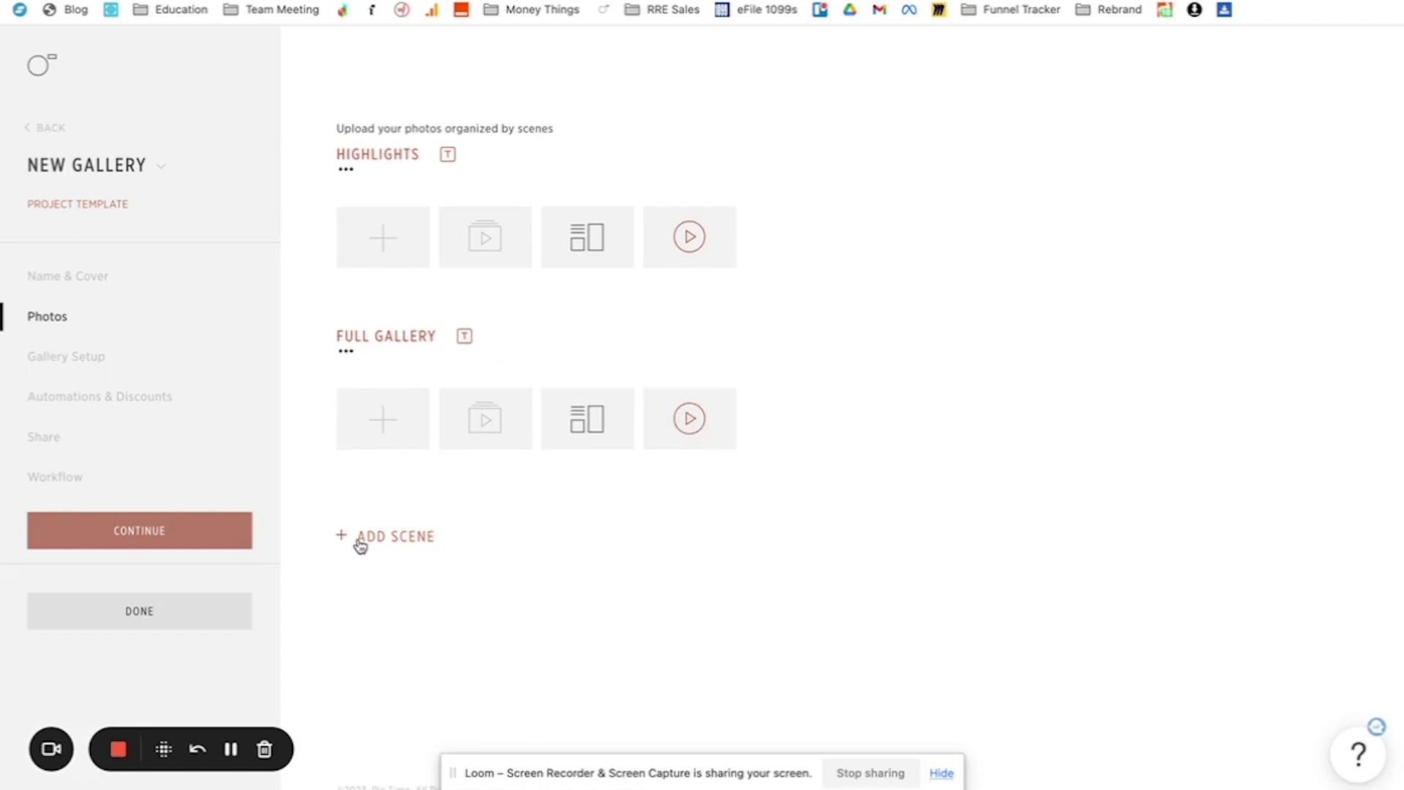
pyautogui.click(704, 419)
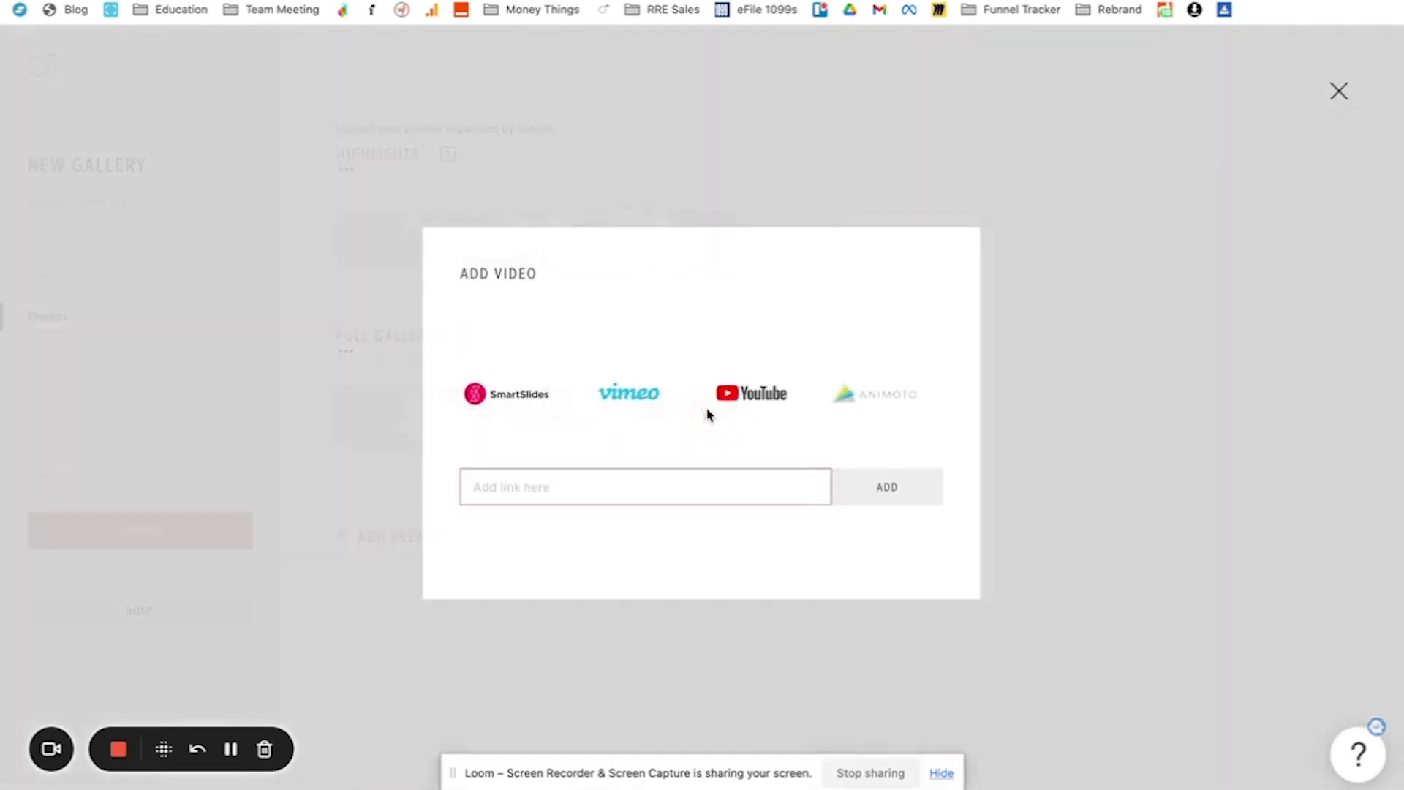
pyautogui.click(1074, 253)
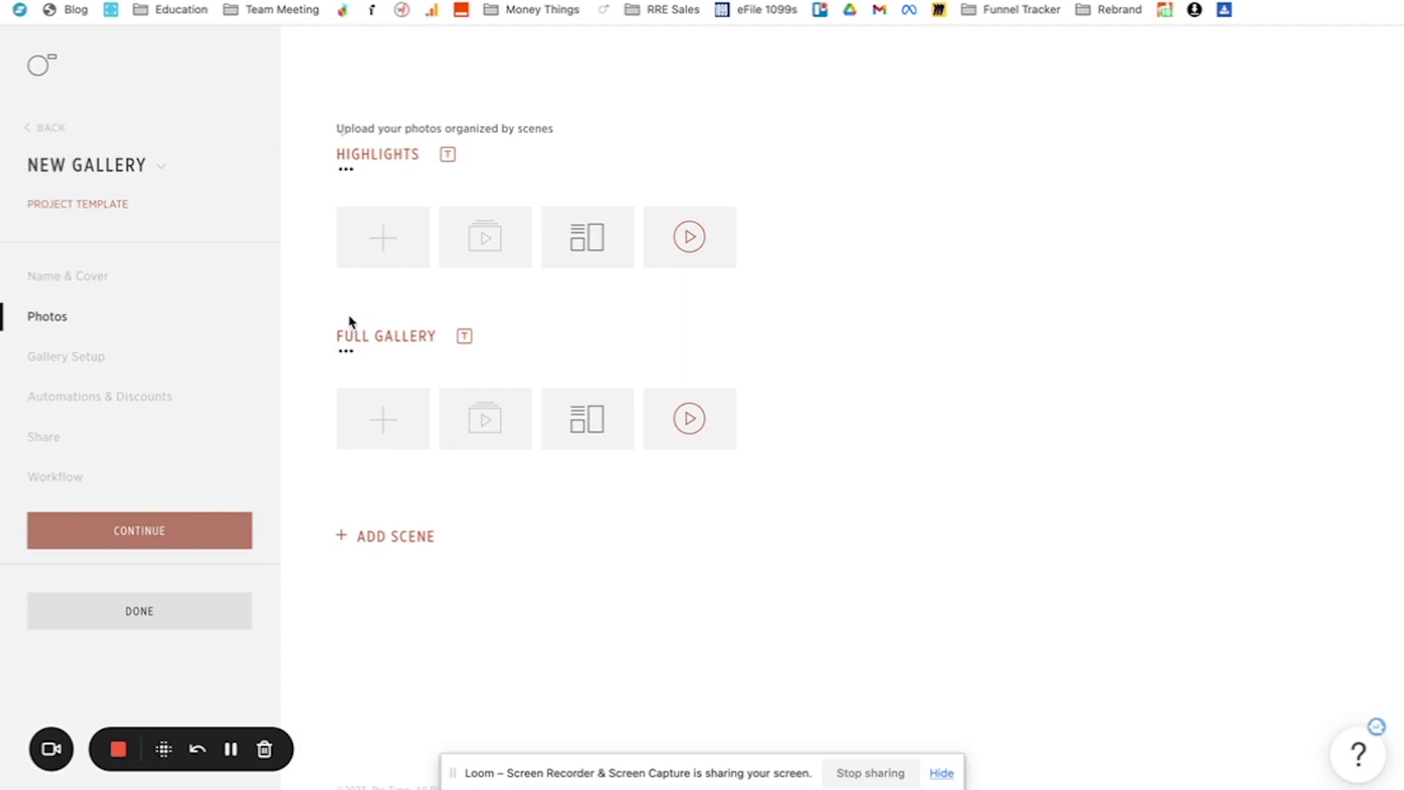
pyautogui.moveTo(343, 315); pyautogui.dragTo(354, 386)
# In Gallery Setup, leave Occasion at General and Security Policy at Normal
pyautogui.click(69, 364)
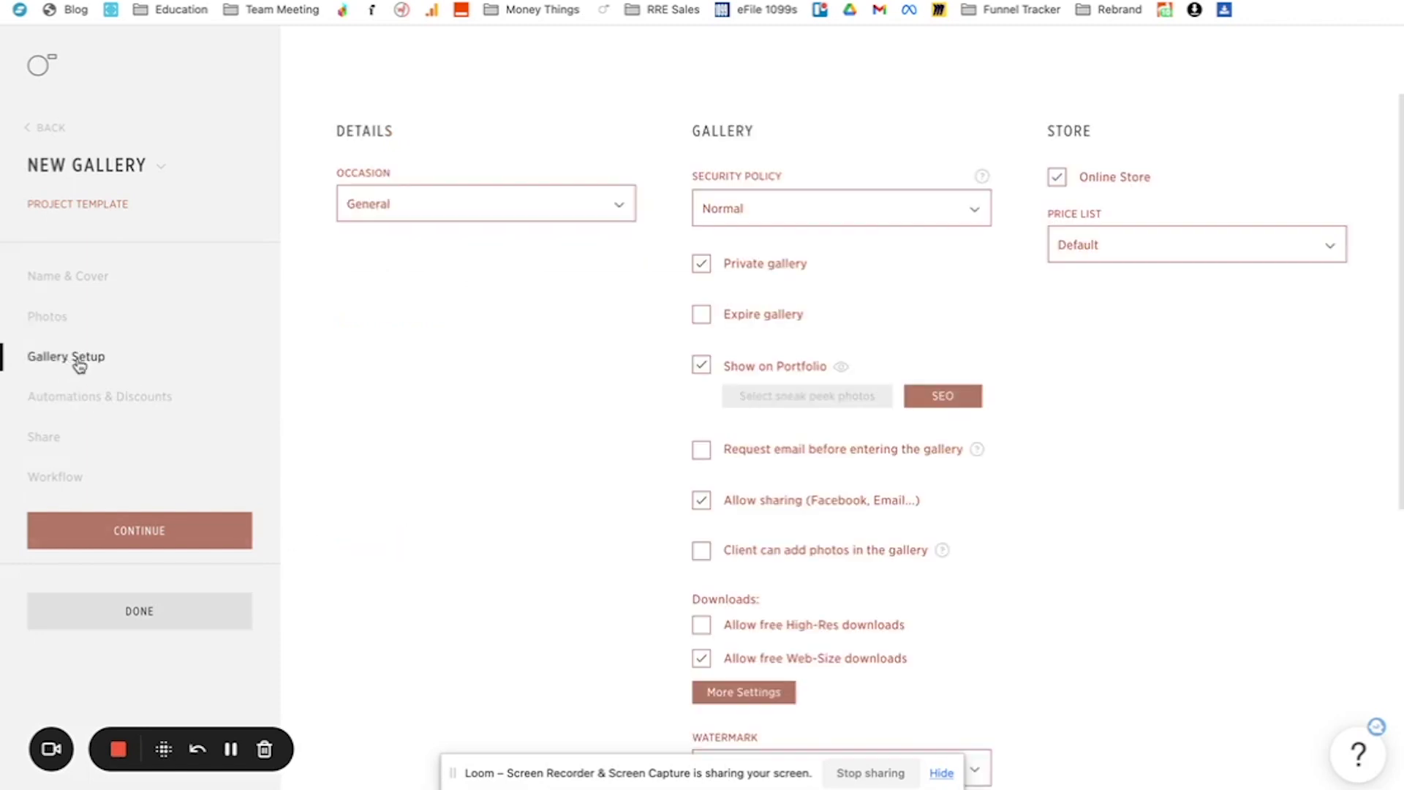
pyautogui.click(378, 205)
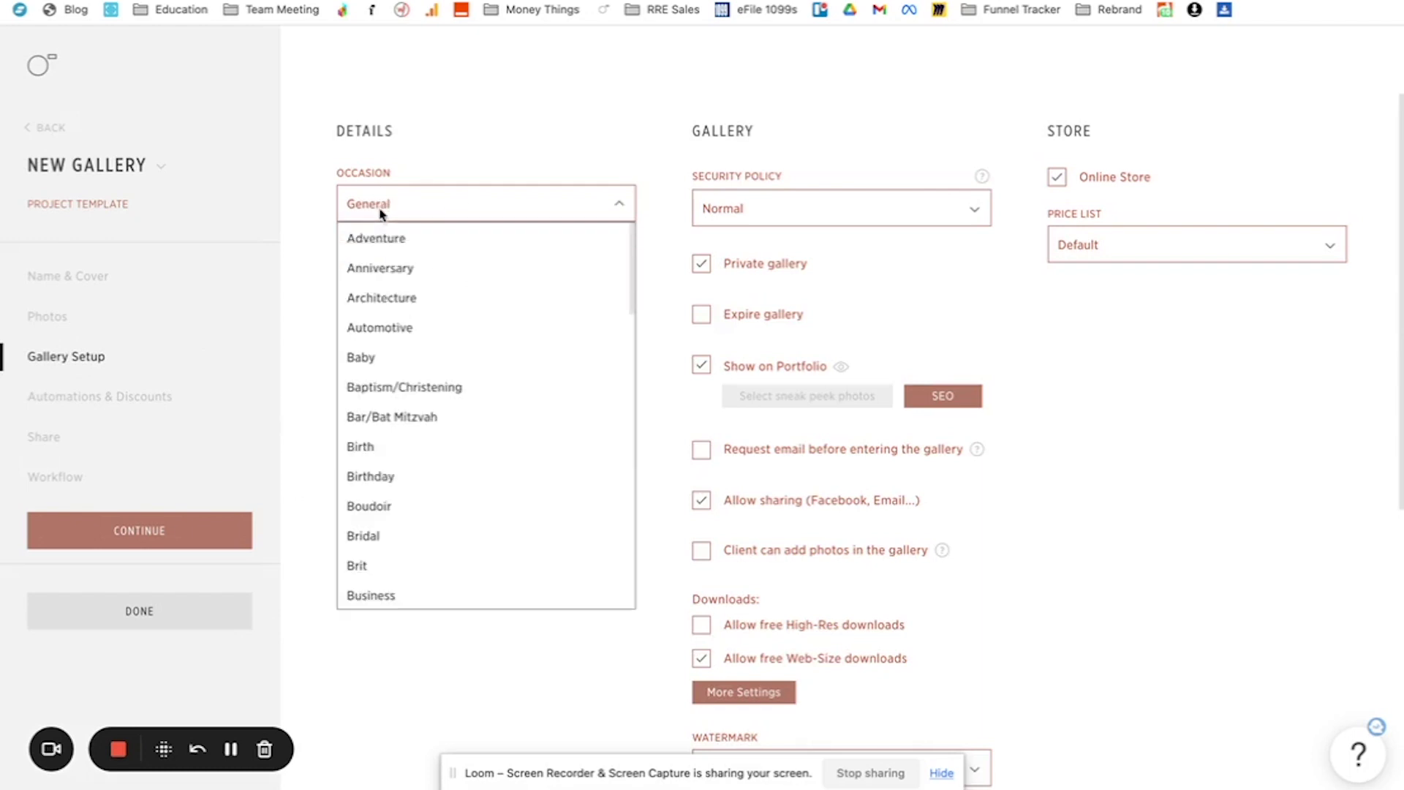
pyautogui.scroll(-10, 386, 484)
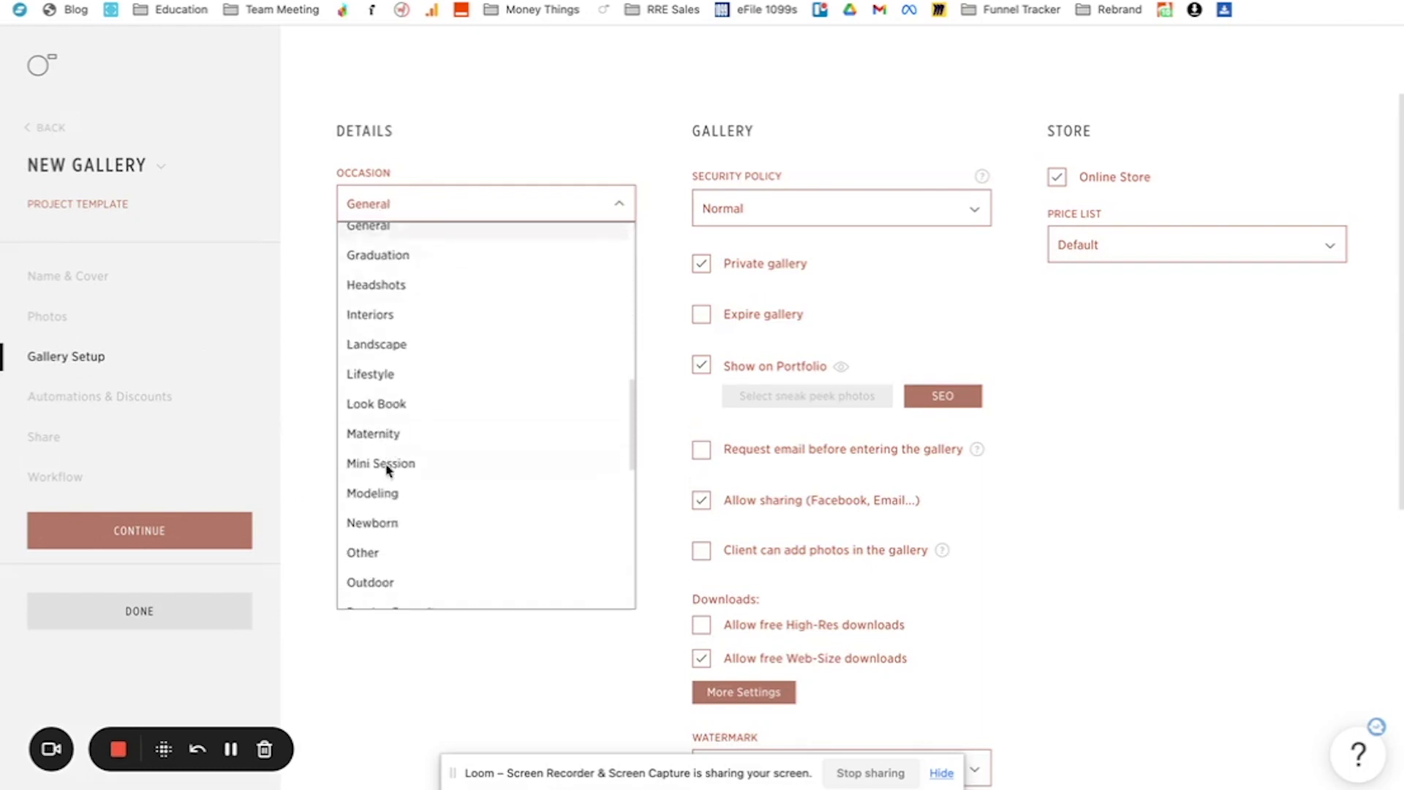
pyautogui.scroll(-6, 386, 468)
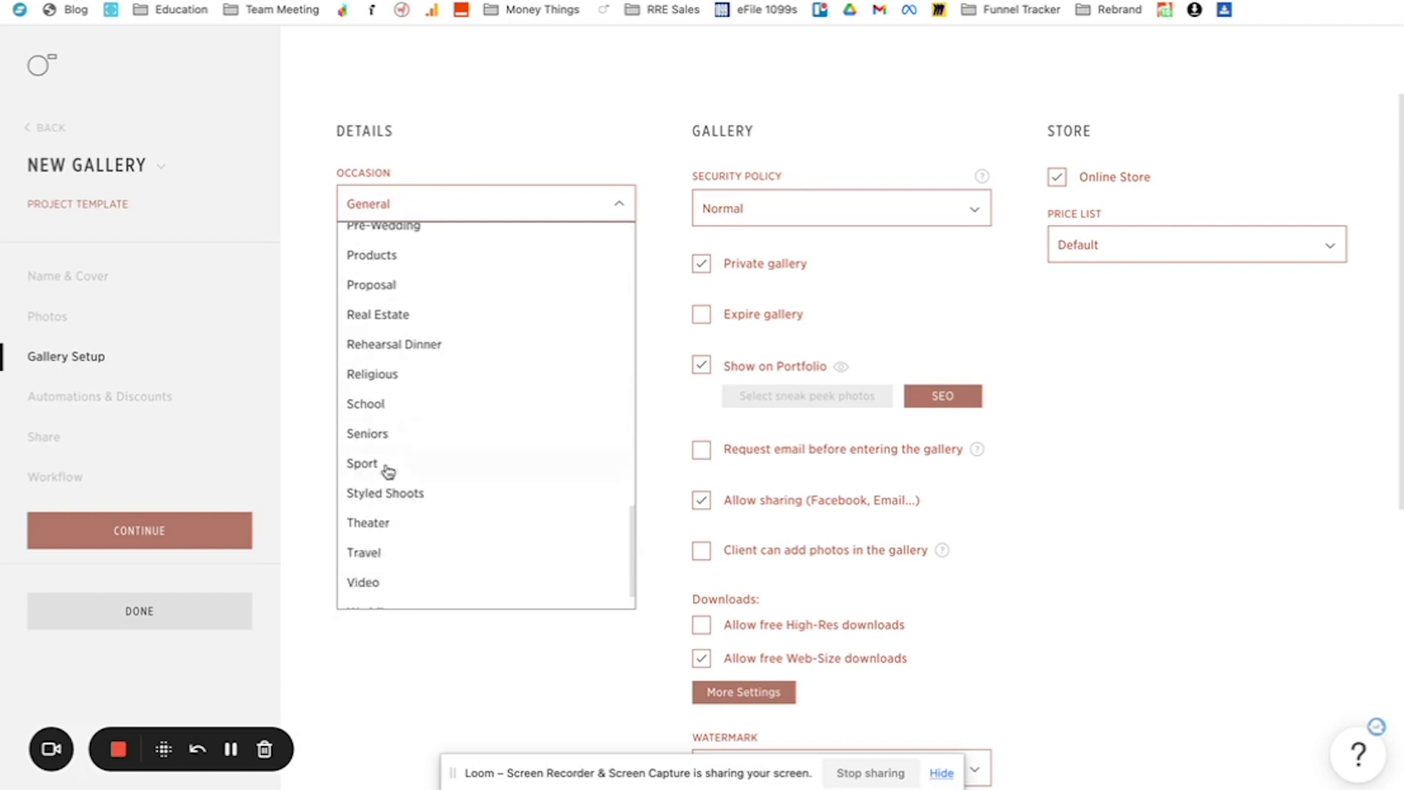
pyautogui.click(359, 673)
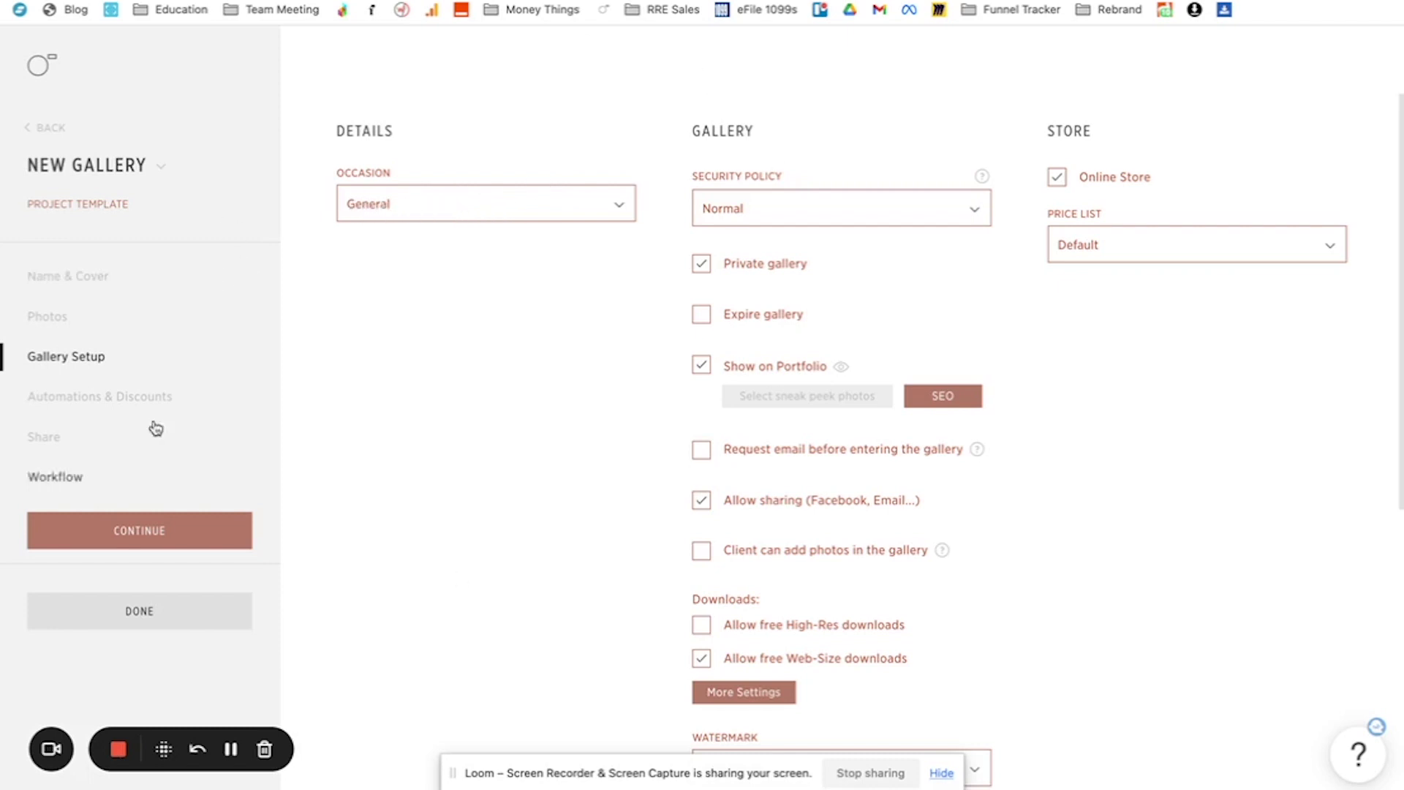
pyautogui.click(407, 212)
pyautogui.scroll(-1, 369, 468)
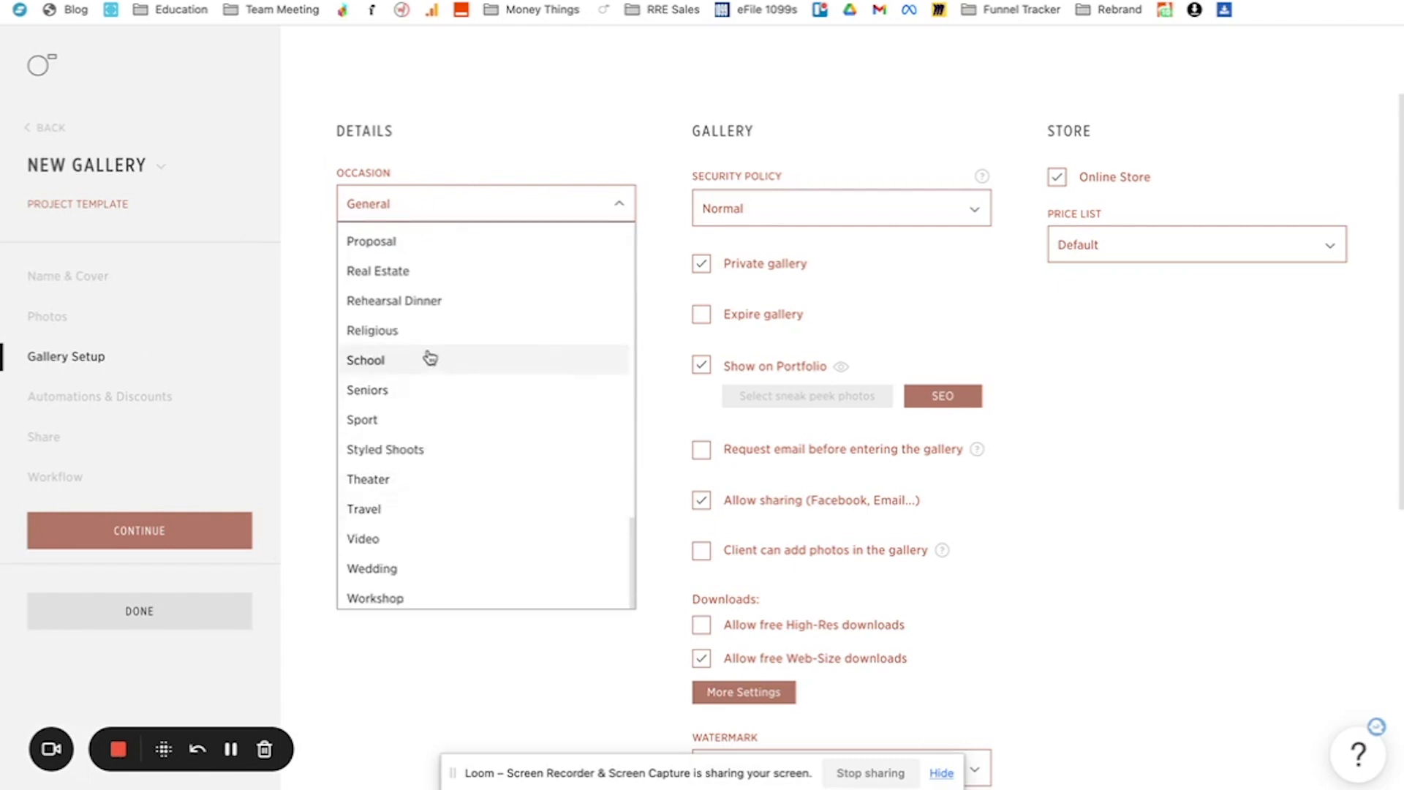
pyautogui.scroll(6, 425, 354)
pyautogui.scroll(7, 373, 329)
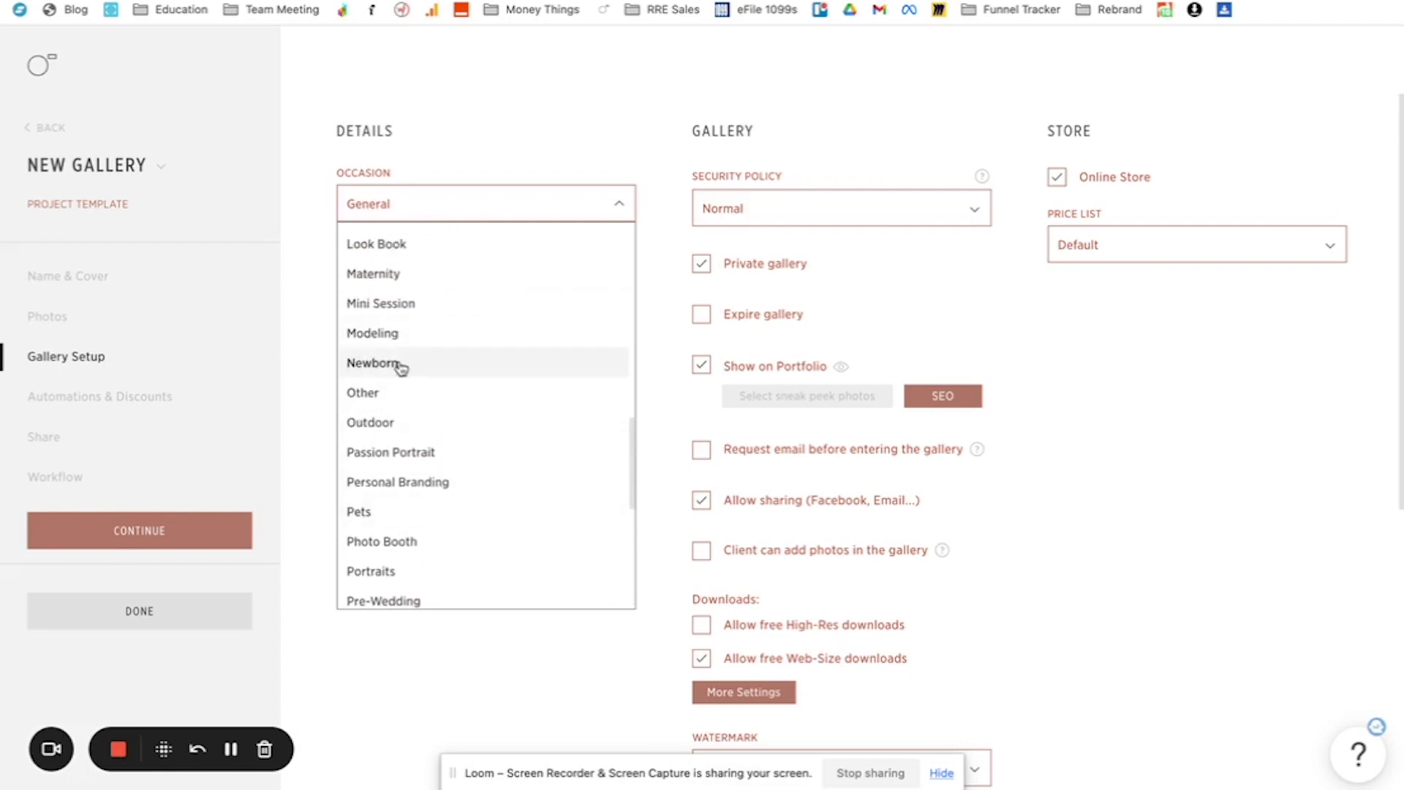
pyautogui.click(476, 125)
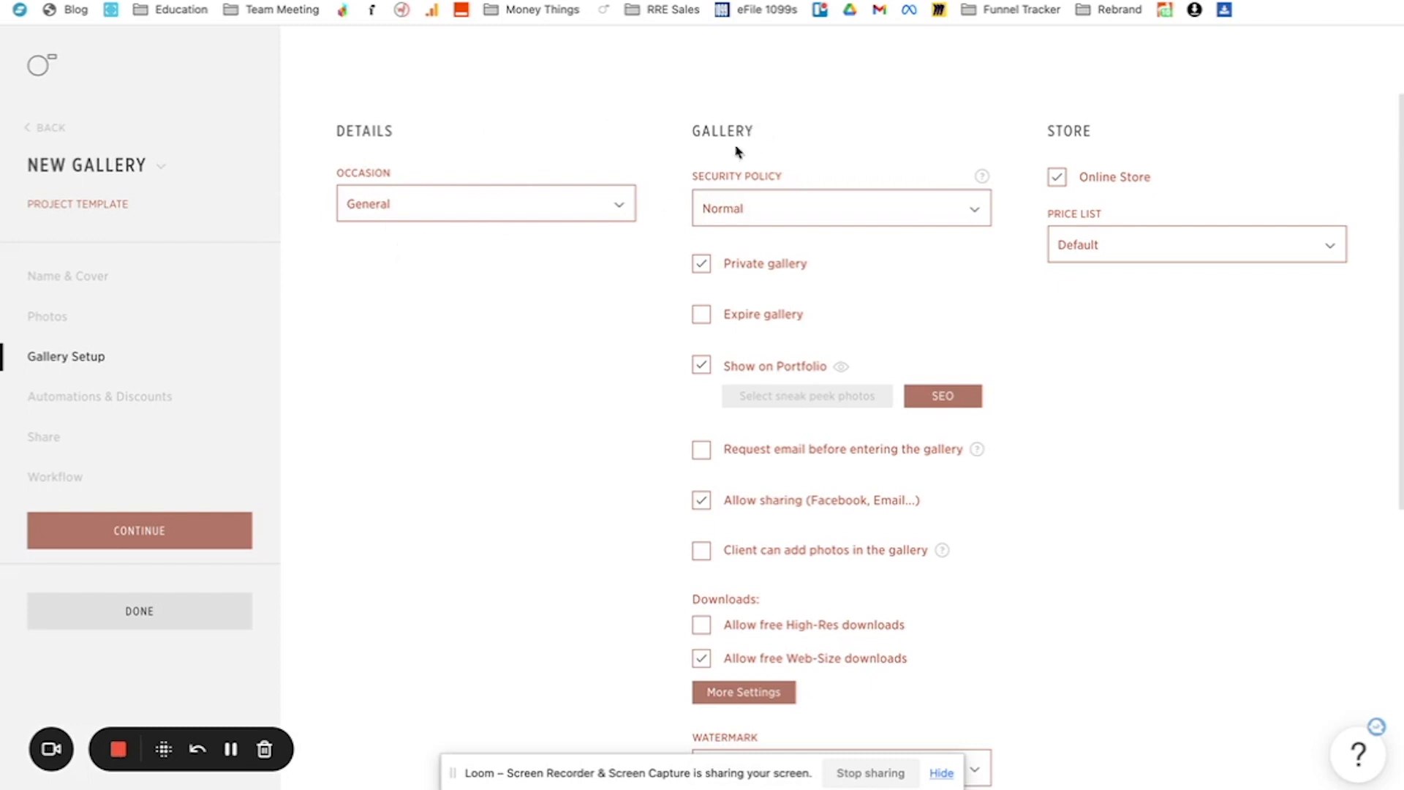
pyautogui.click(763, 212)
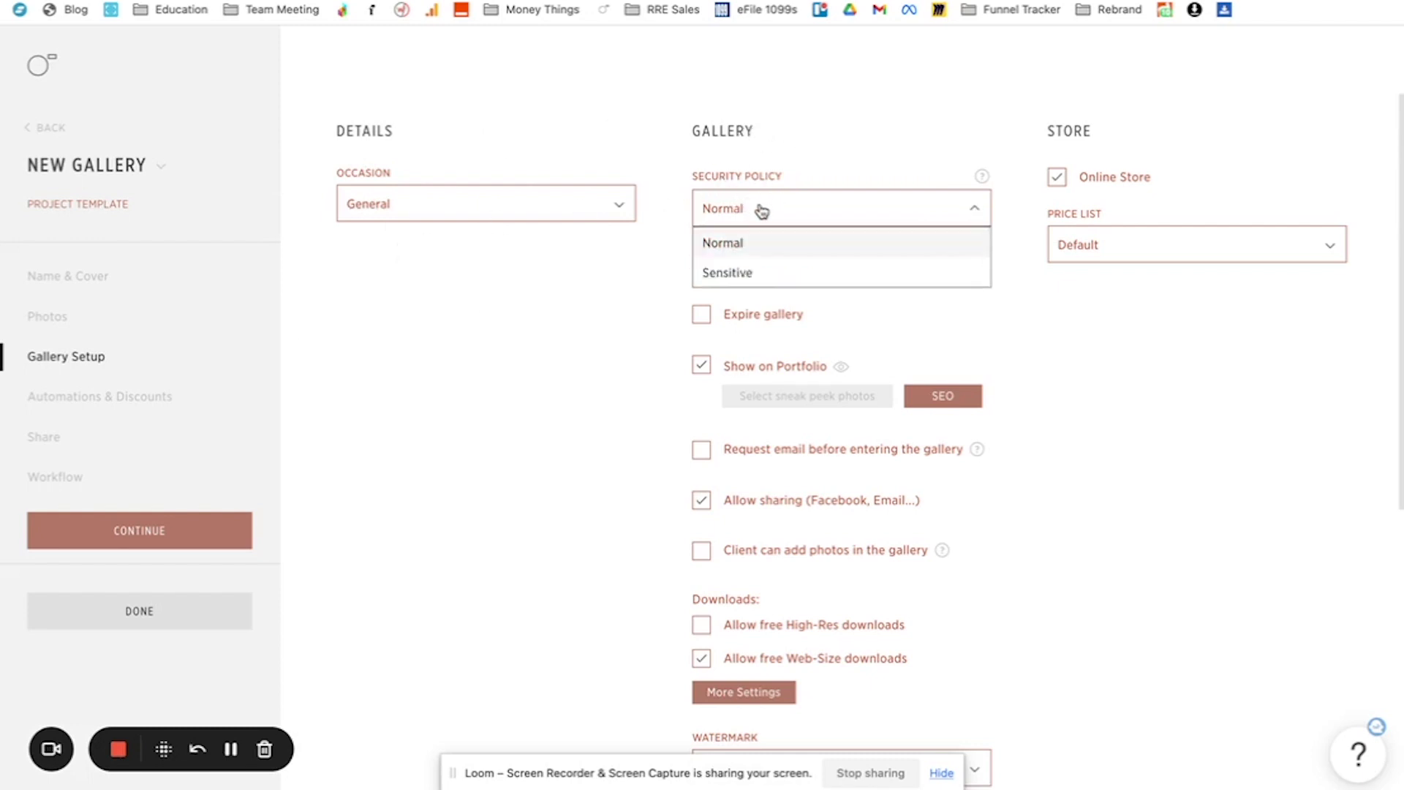
pyautogui.click(982, 176)
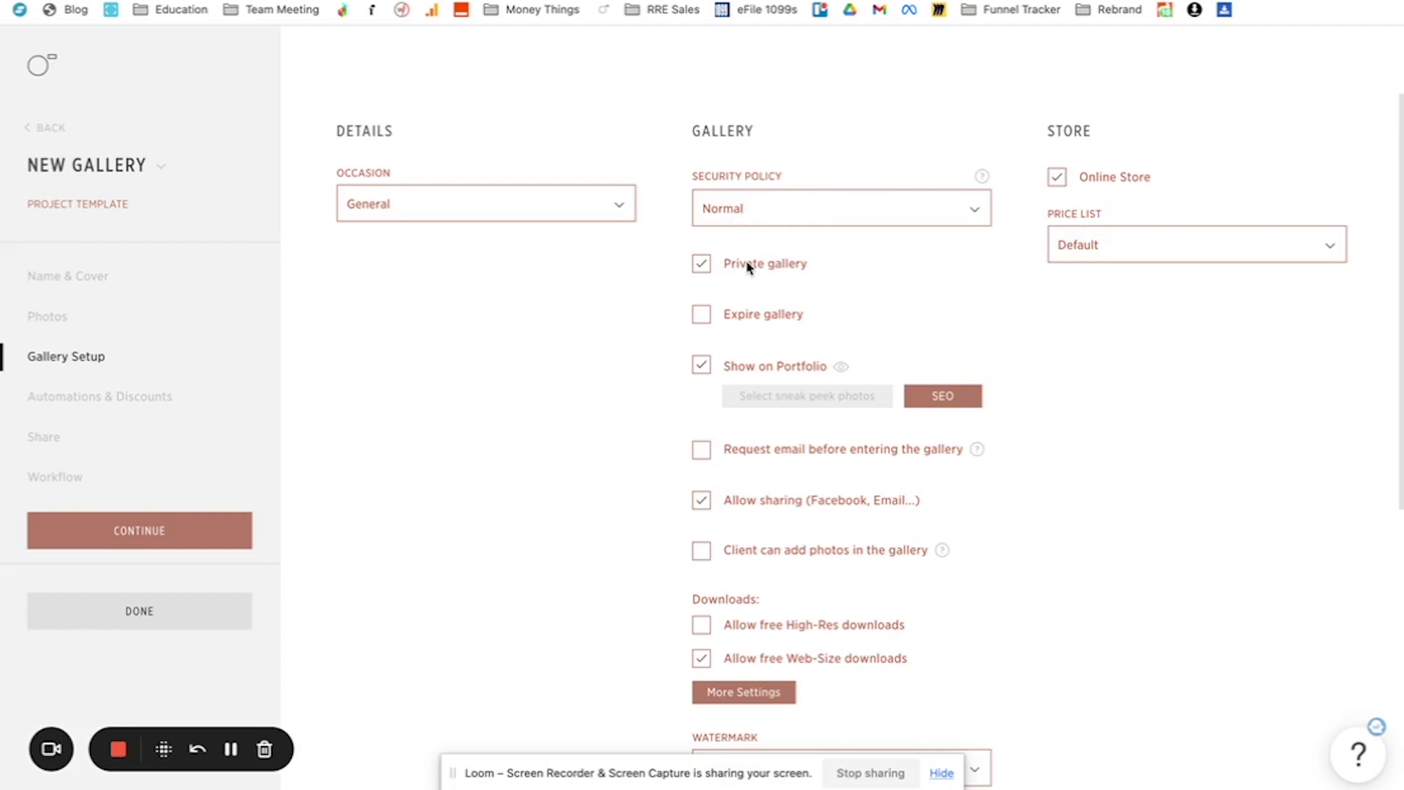
# Enable Expire gallery with 0 months and 14 days, adjusted to 11:59PM
pyautogui.click(700, 316)
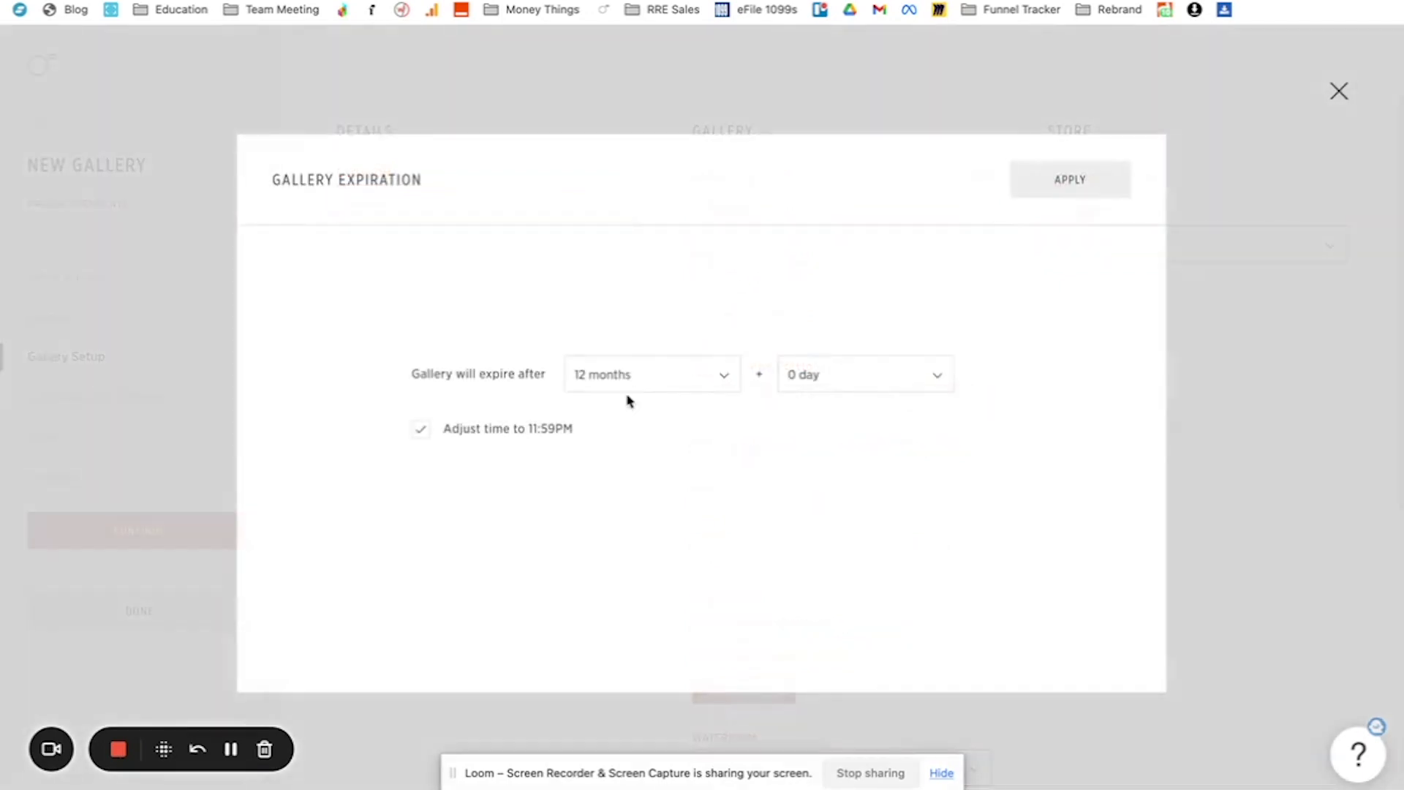
pyautogui.click(619, 374)
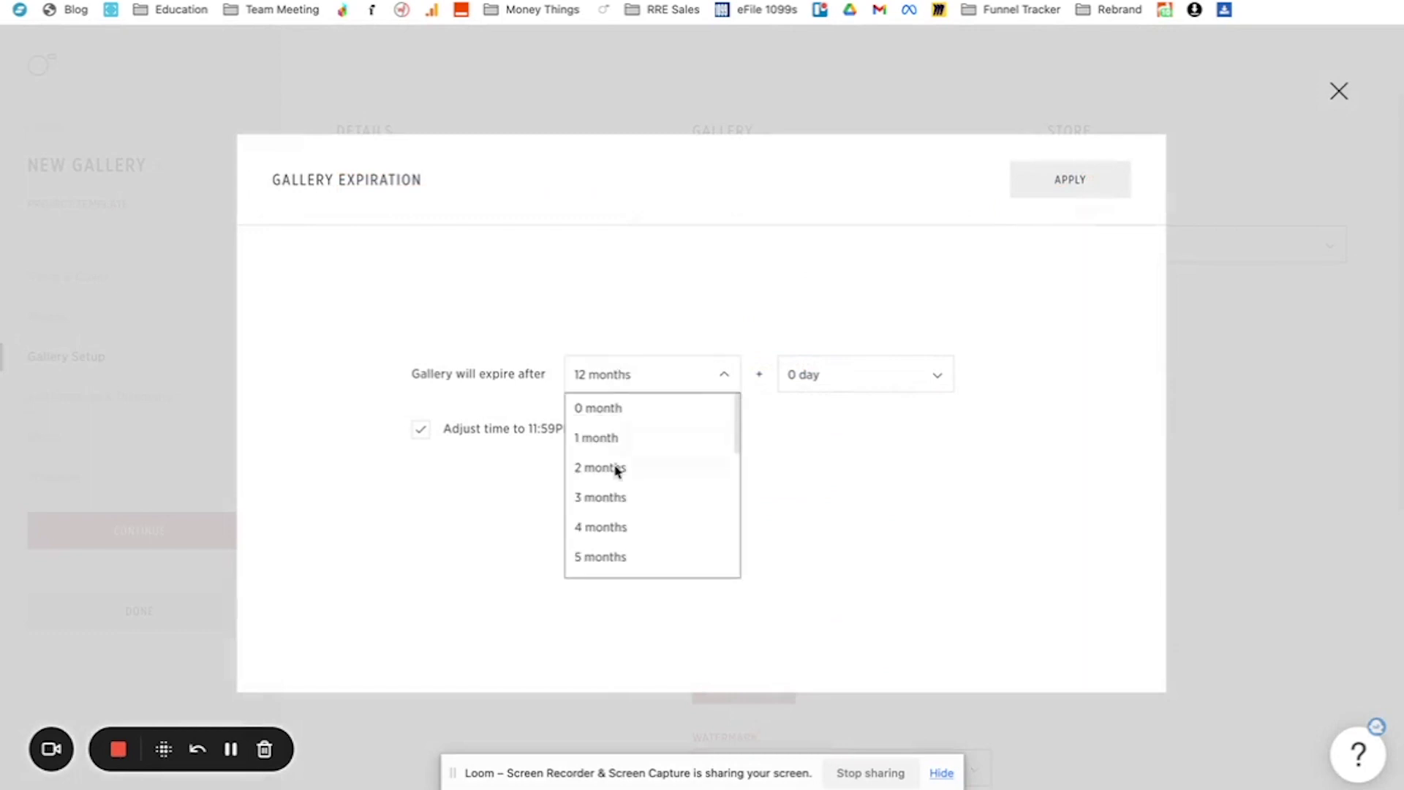
pyautogui.click(619, 409)
pyautogui.click(853, 377)
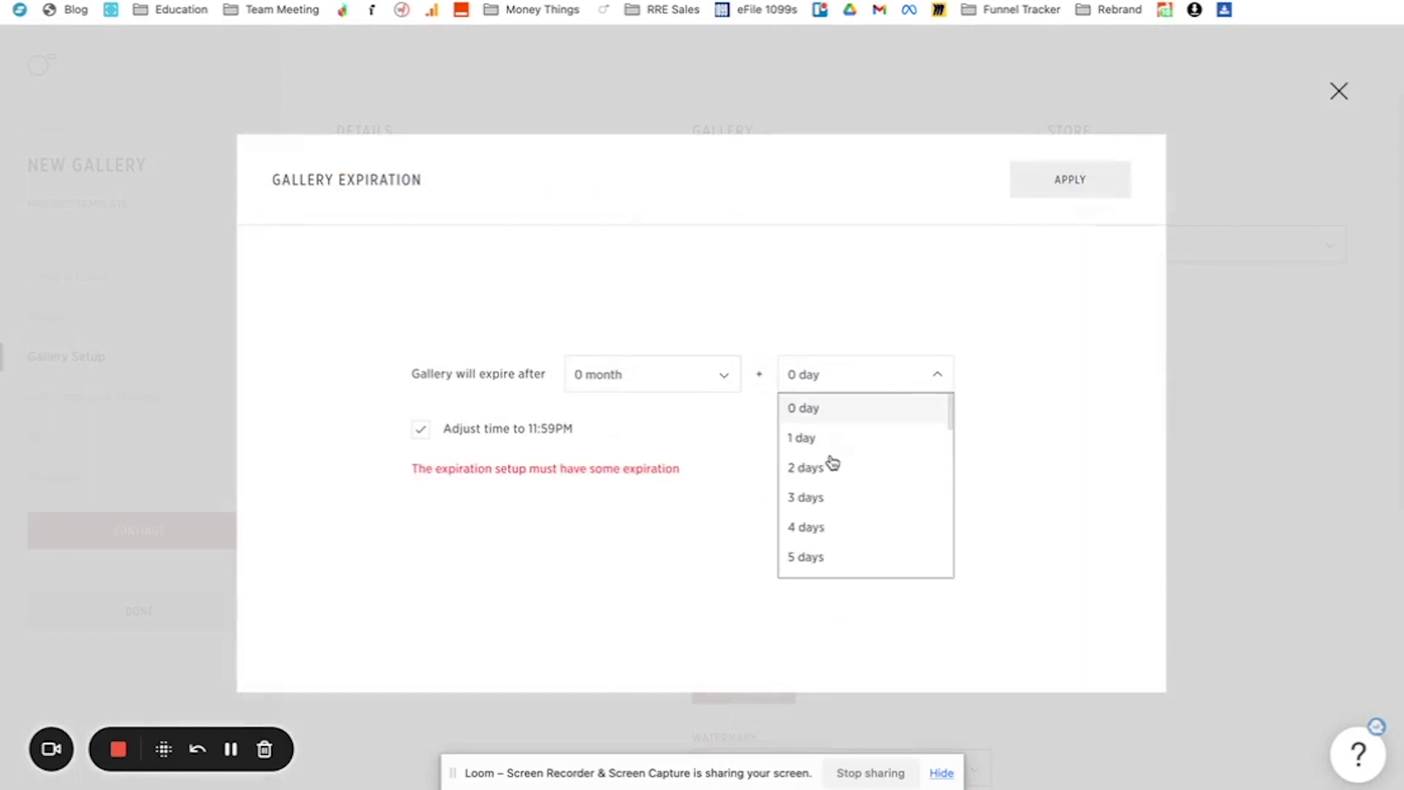
pyautogui.scroll(-5, 831, 464)
pyautogui.scroll(1, 824, 539)
pyautogui.click(809, 448)
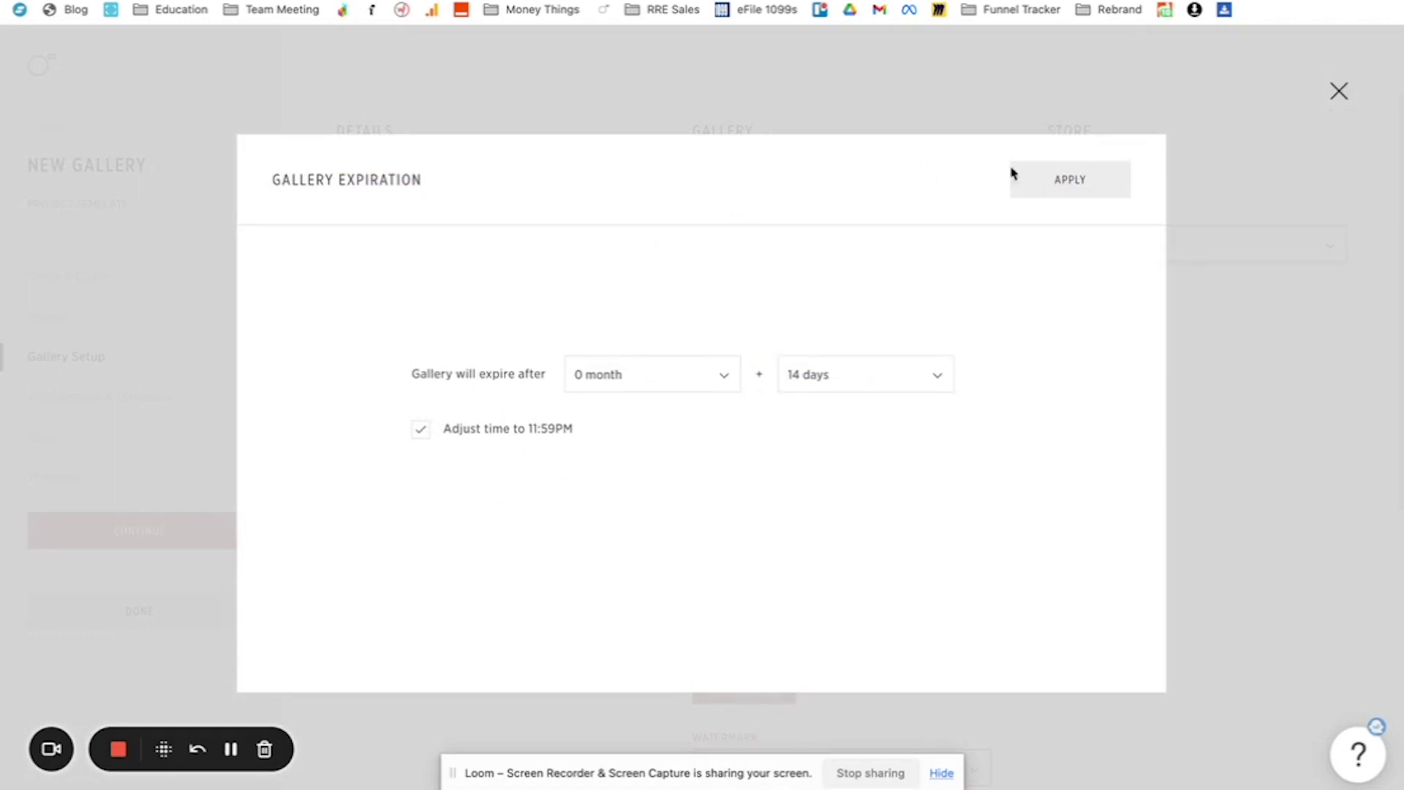
pyautogui.click(1080, 188)
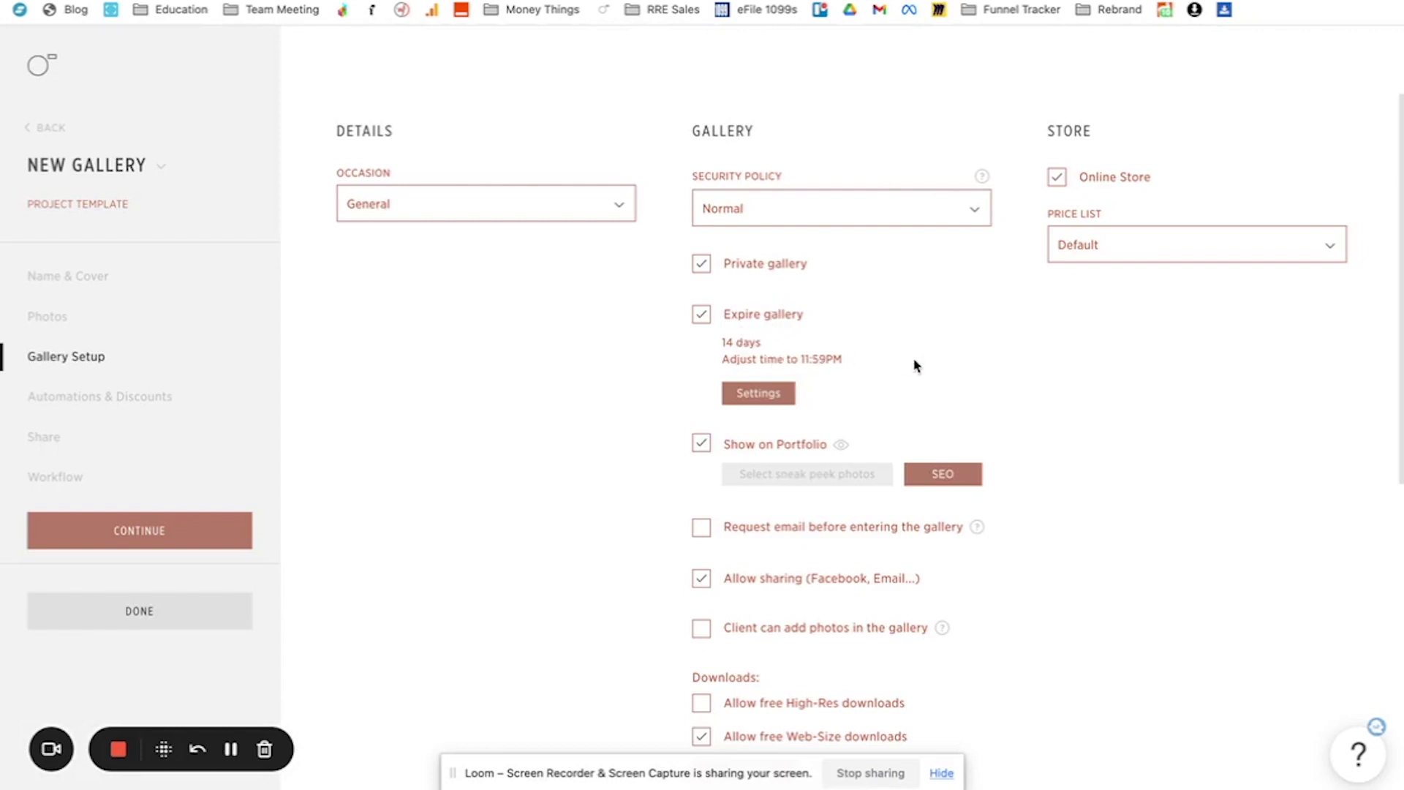
pyautogui.scroll(-2, 915, 366)
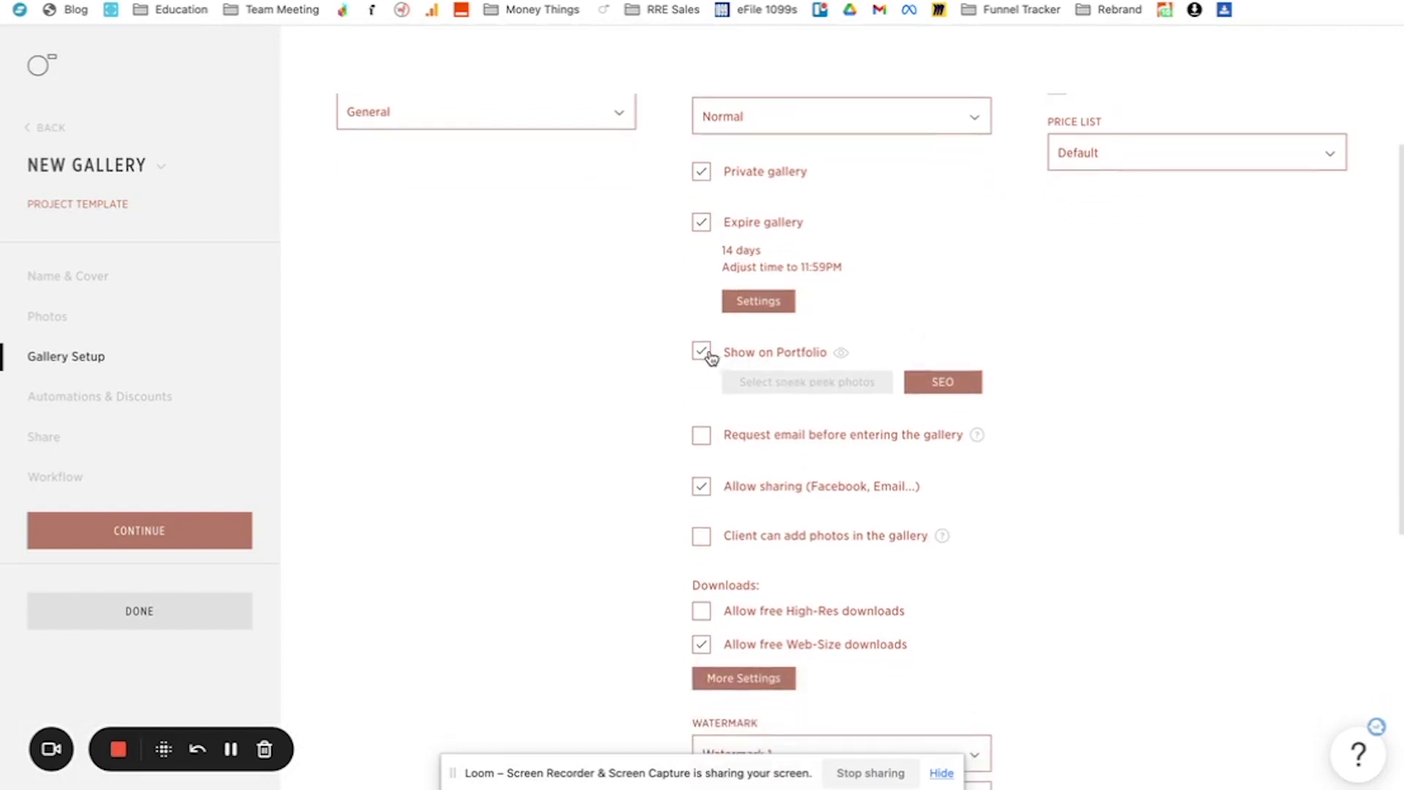
# Uncheck Show on Portfolio and check Request email before entering the gallery
pyautogui.click(702, 354)
pyautogui.click(702, 354)
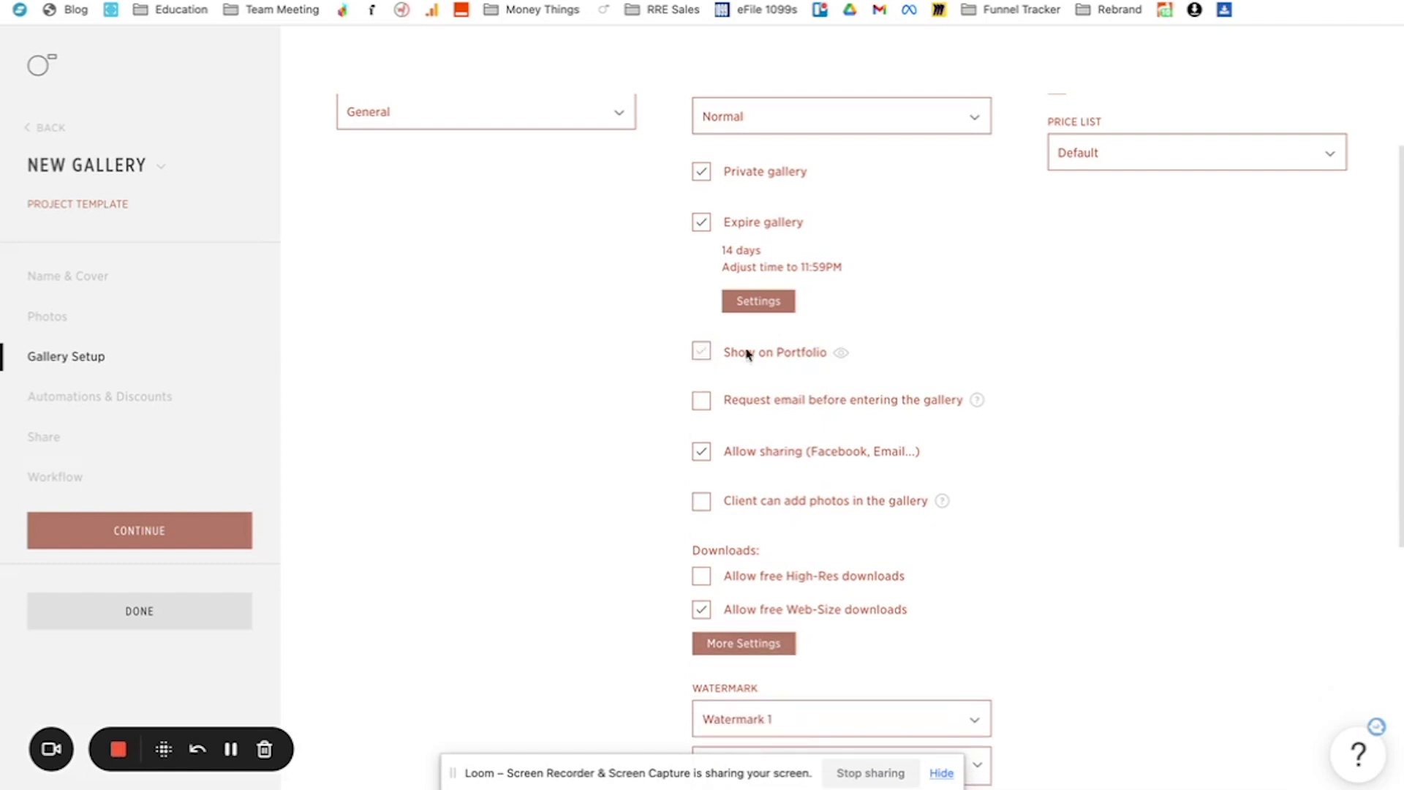
pyautogui.scroll(-3, 666, 372)
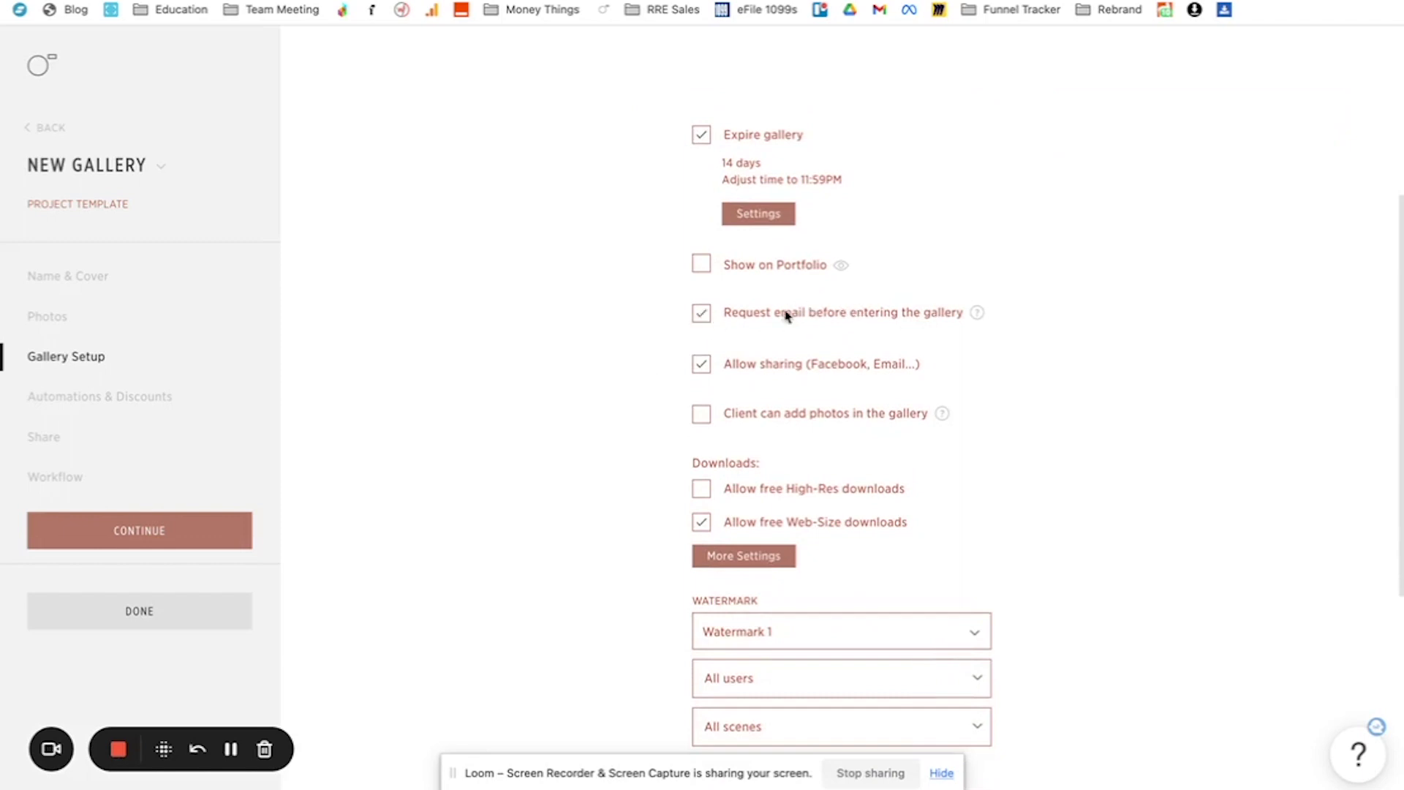
pyautogui.click(699, 320)
# Uncheck Allow free Web-Size downloads
pyautogui.scroll(-3, 548, 432)
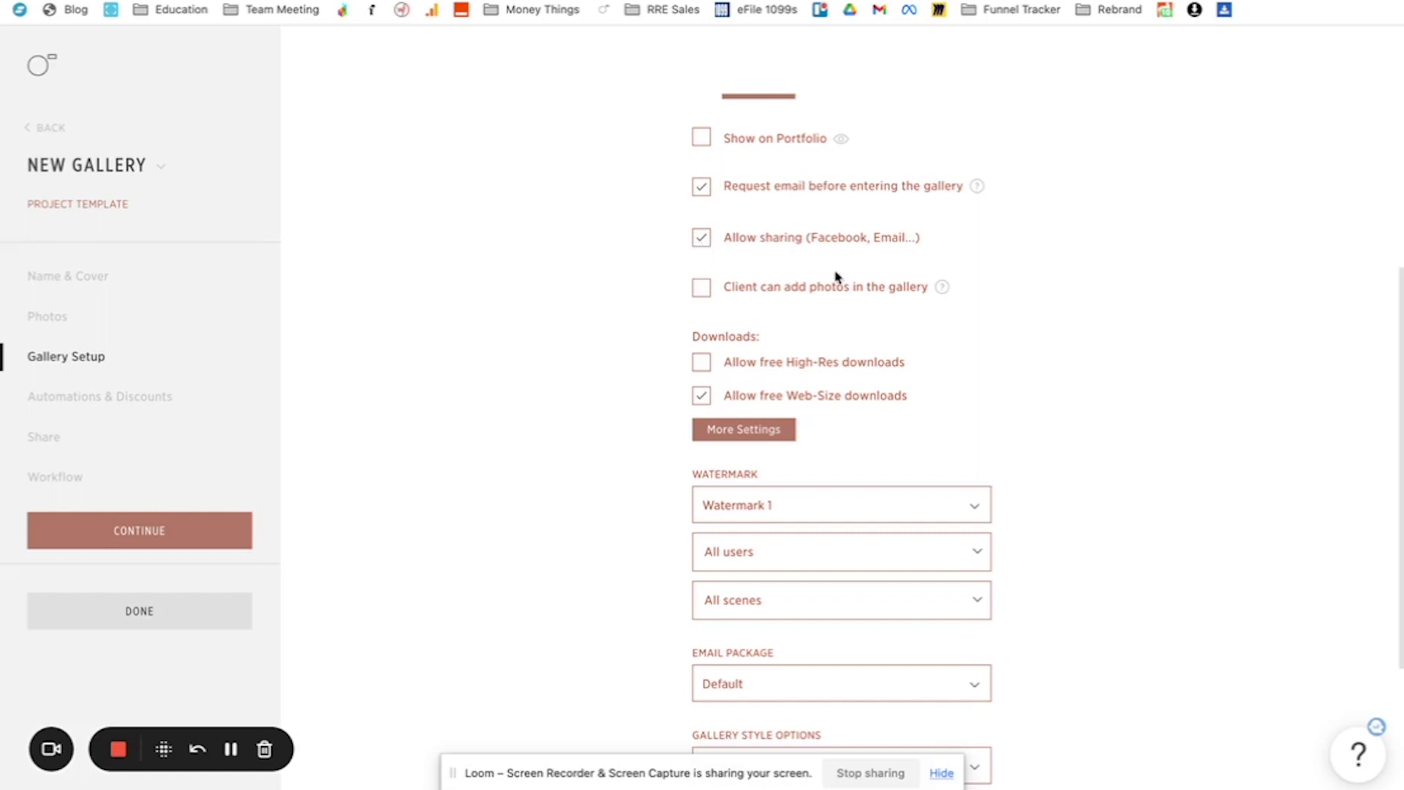
pyautogui.scroll(-1, 833, 303)
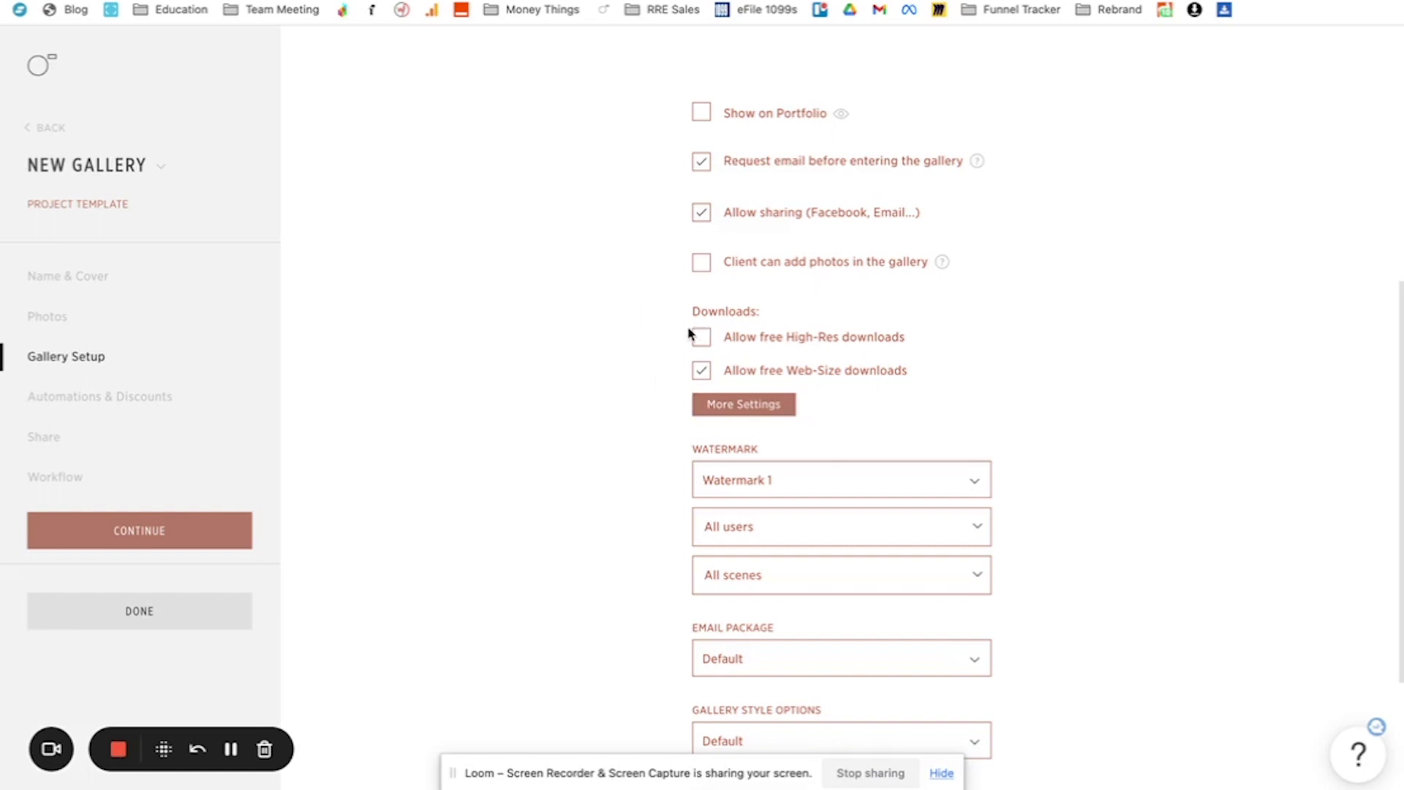
pyautogui.scroll(-5, 674, 331)
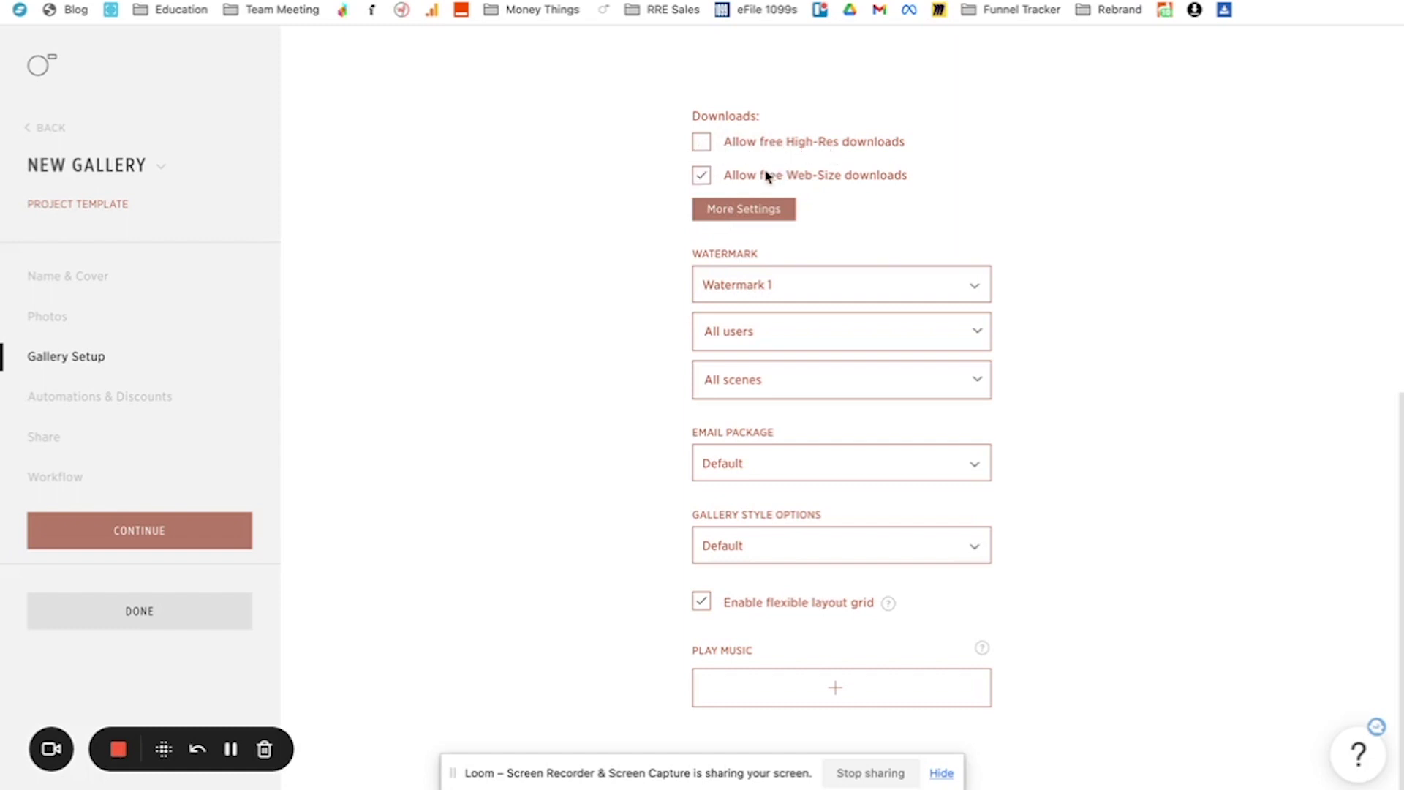
pyautogui.click(700, 177)
# Review the download settings, keeping free Web-Size downloads off
pyautogui.click(759, 217)
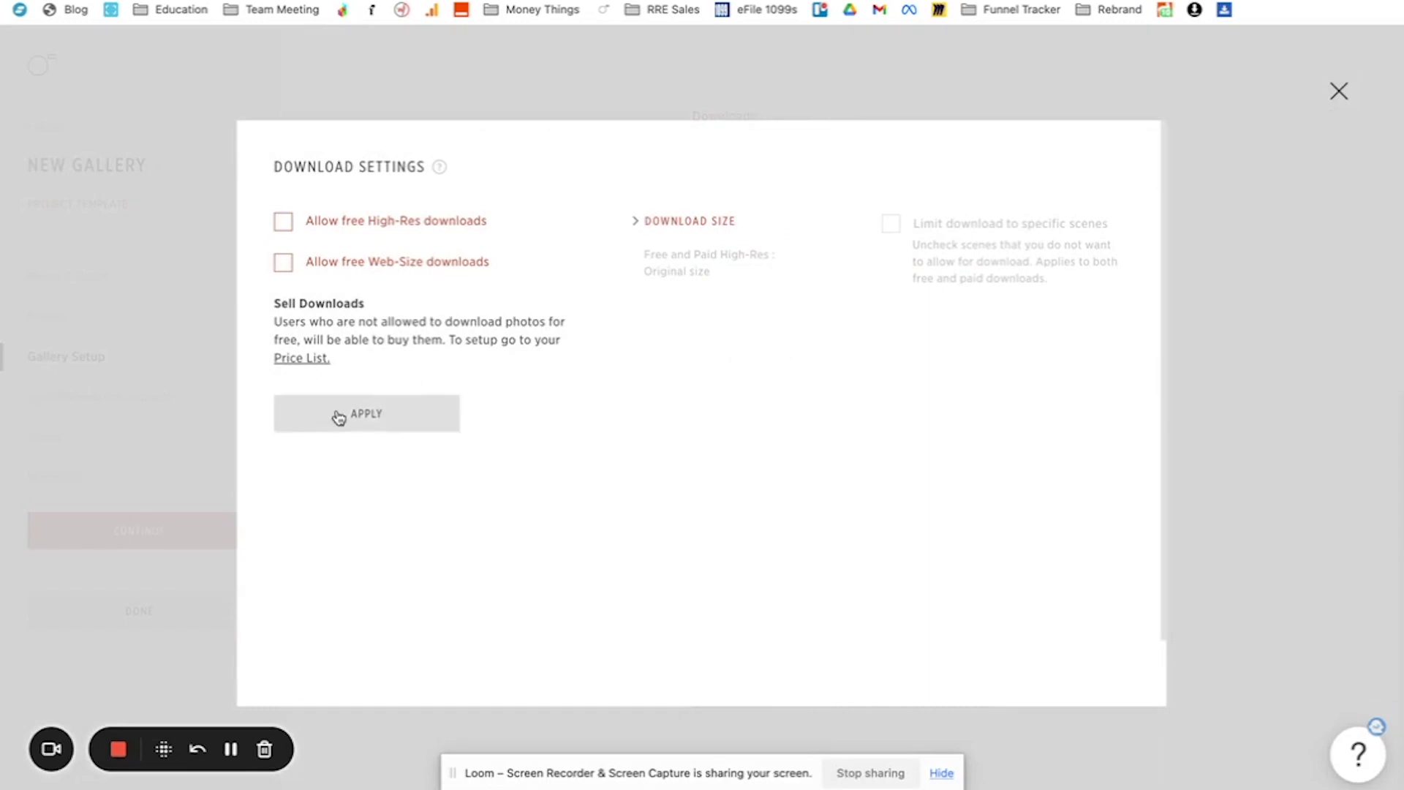
pyautogui.click(363, 411)
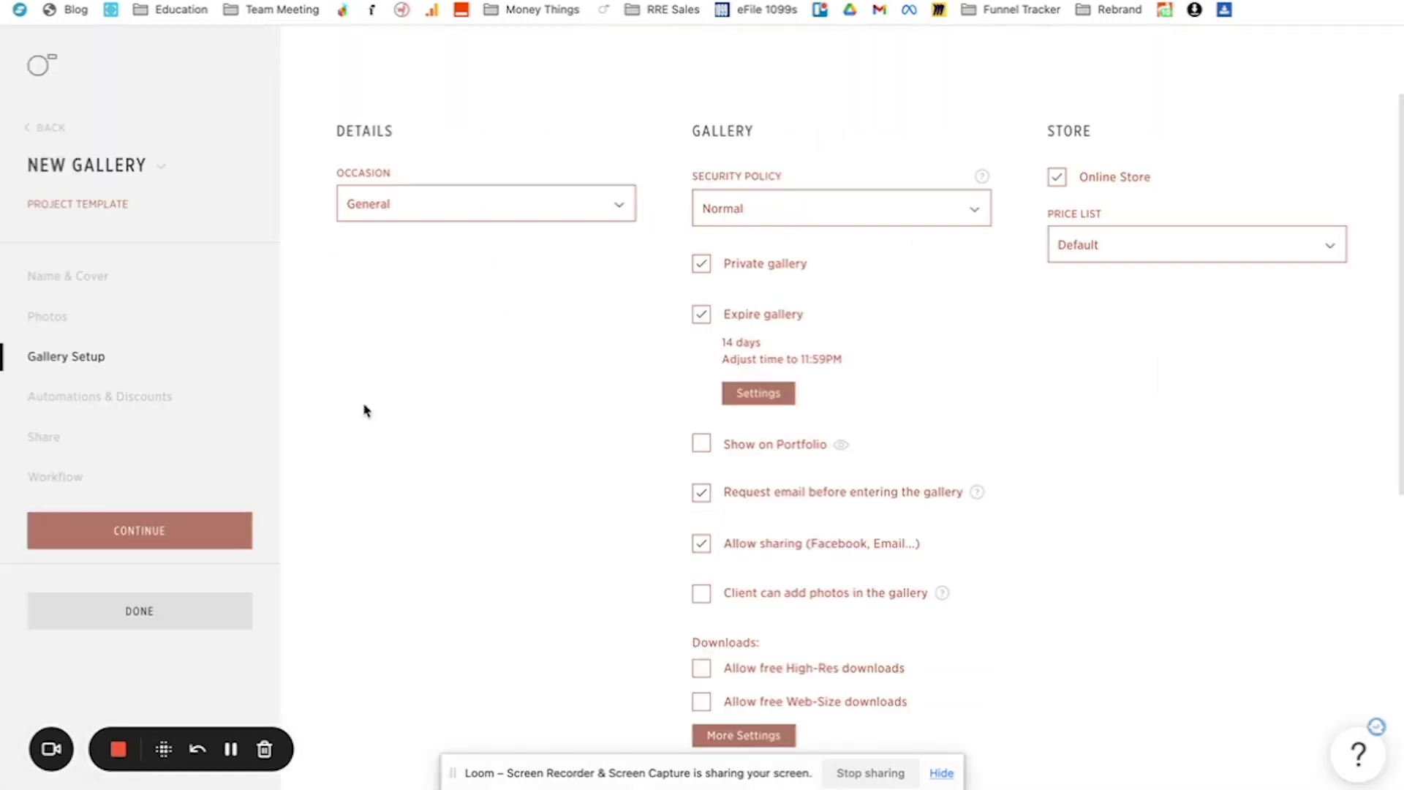
pyautogui.scroll(-2, 790, 426)
pyautogui.scroll(-3, 790, 425)
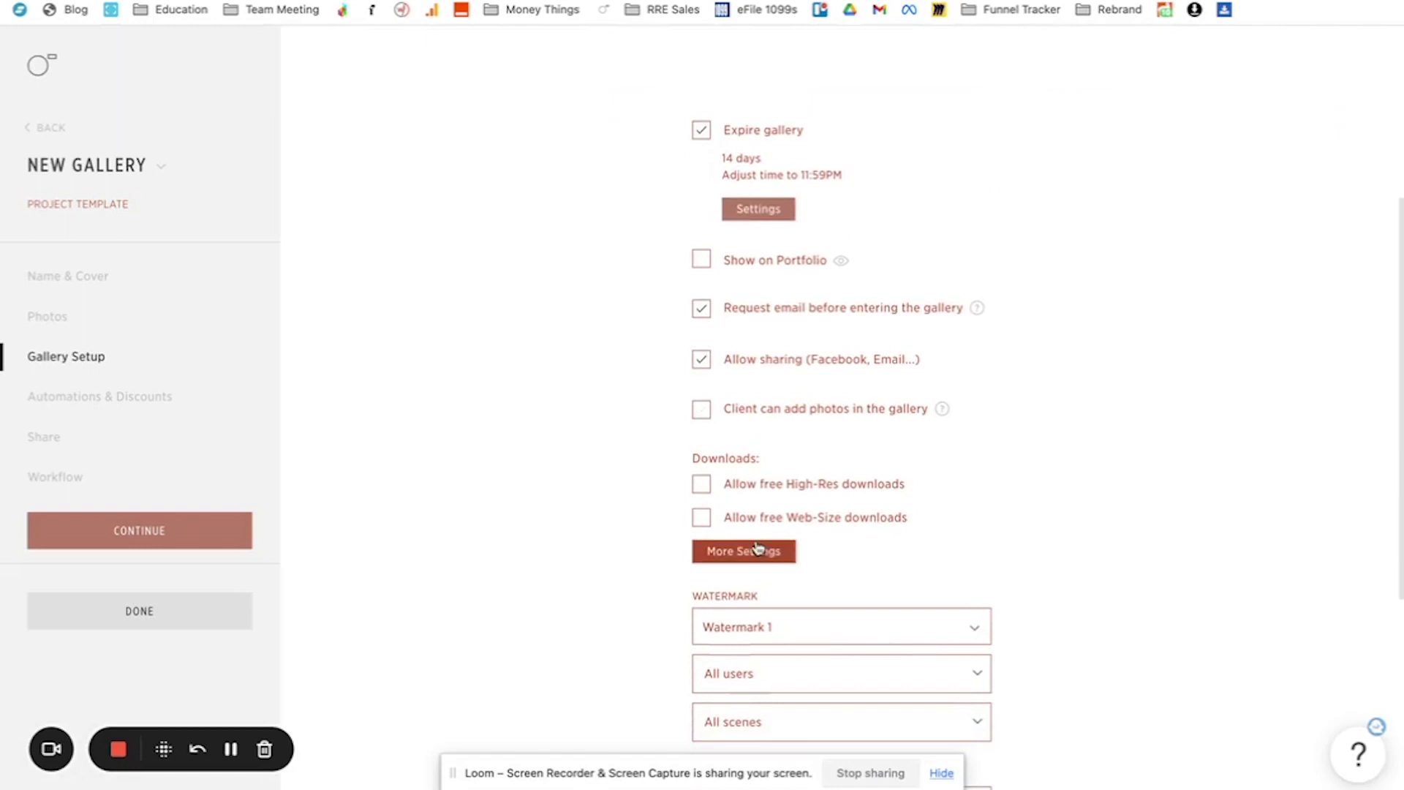
pyautogui.click(754, 552)
pyautogui.click(636, 222)
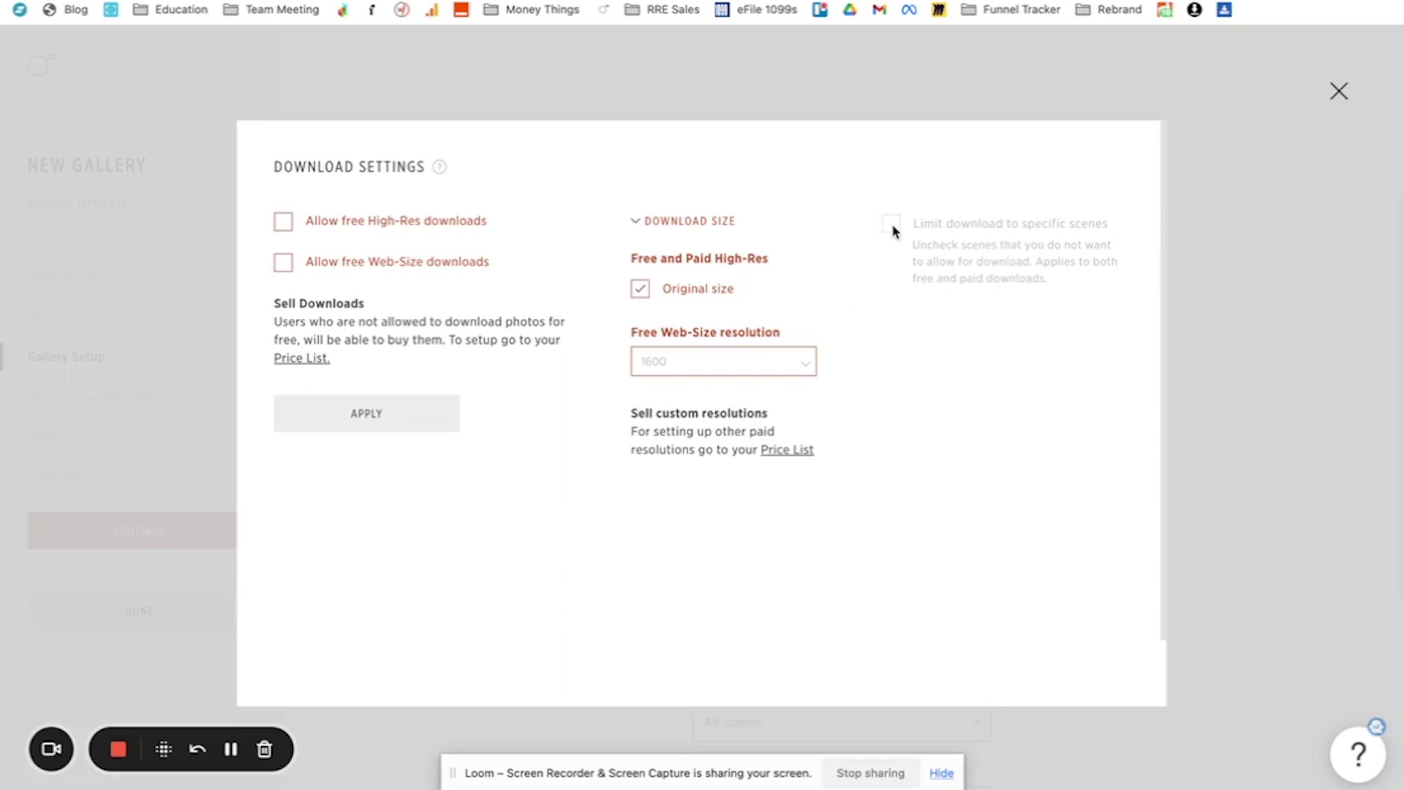
pyautogui.click(915, 224)
# Allow free High-Res downloads of all photos for everybody and apply
pyautogui.click(283, 221)
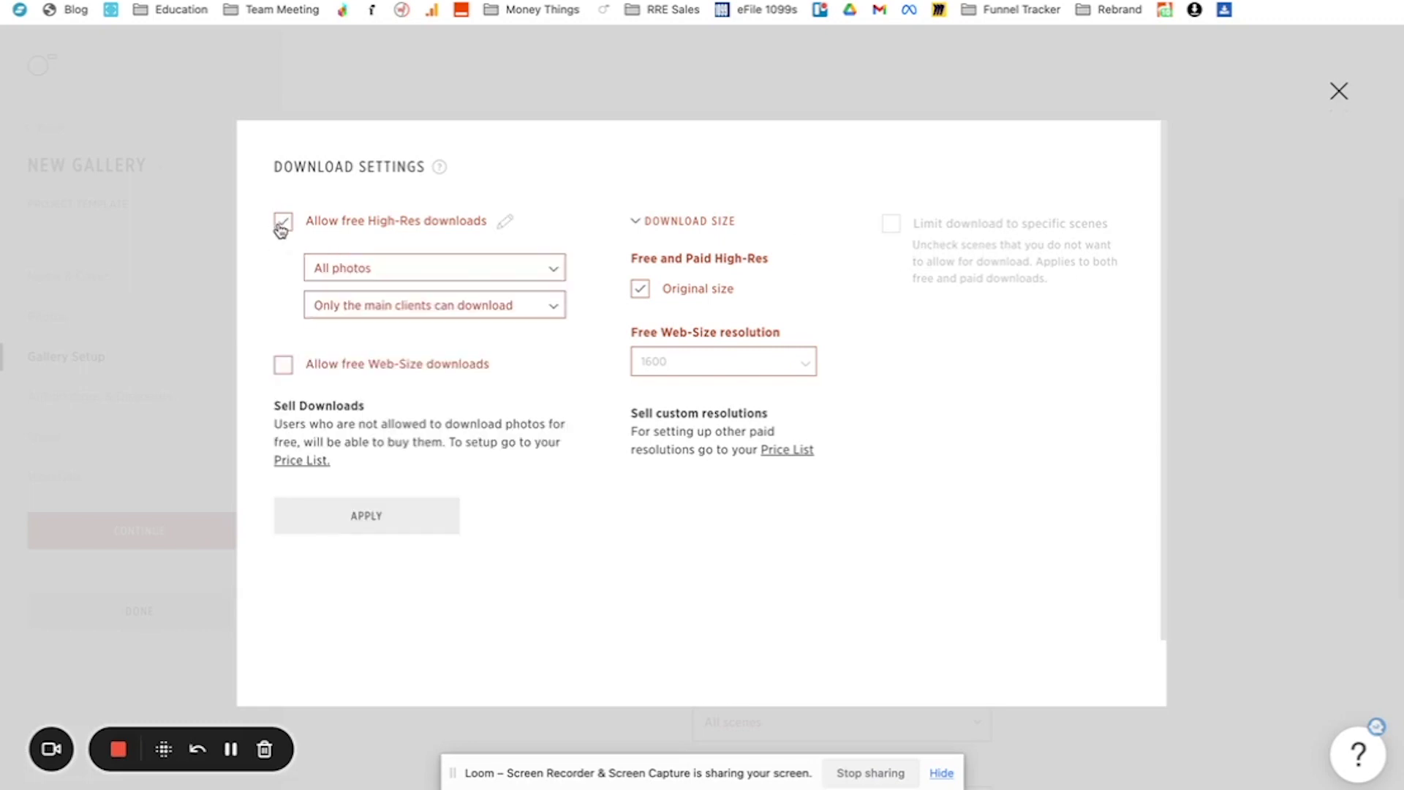
pyautogui.click(400, 276)
pyautogui.click(333, 240)
pyautogui.click(392, 315)
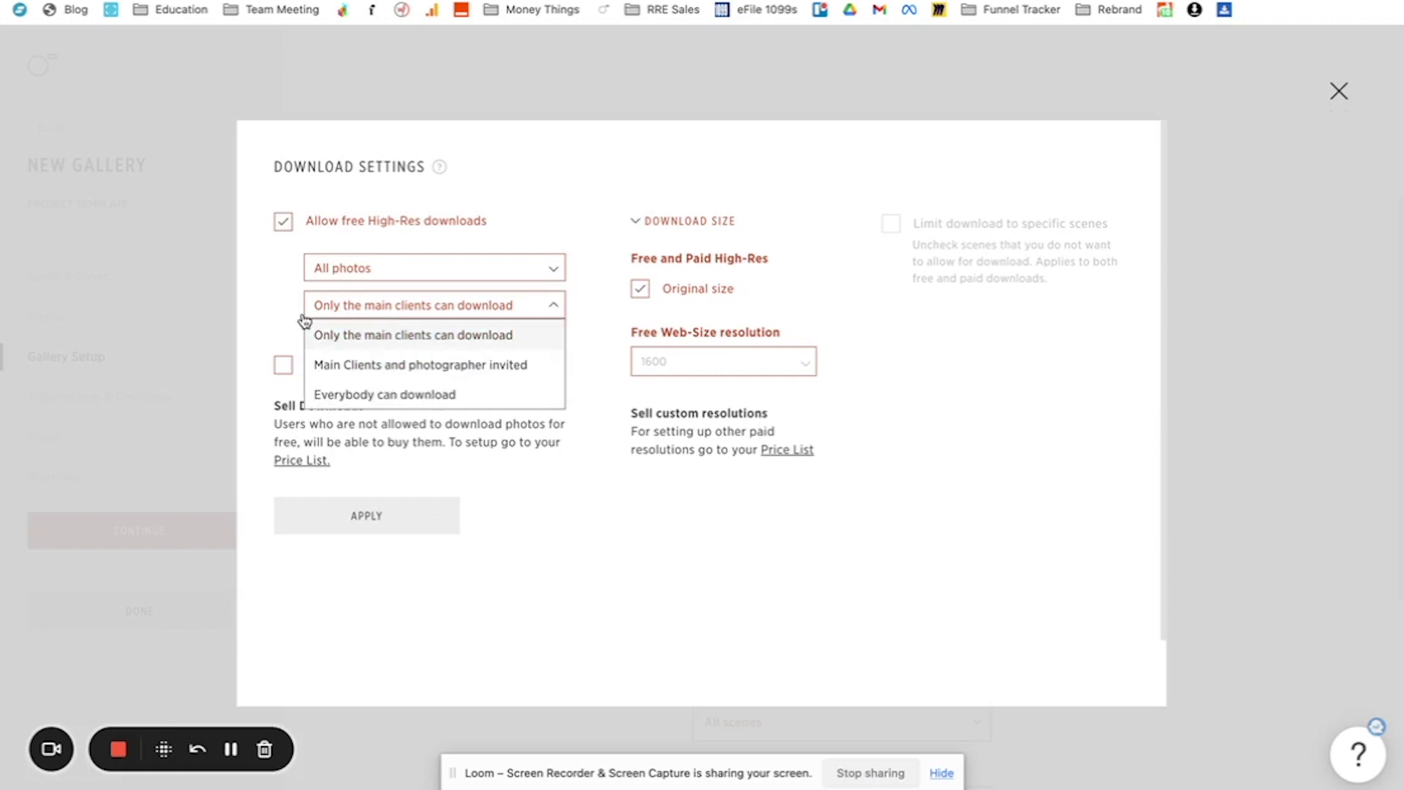
pyautogui.click(368, 394)
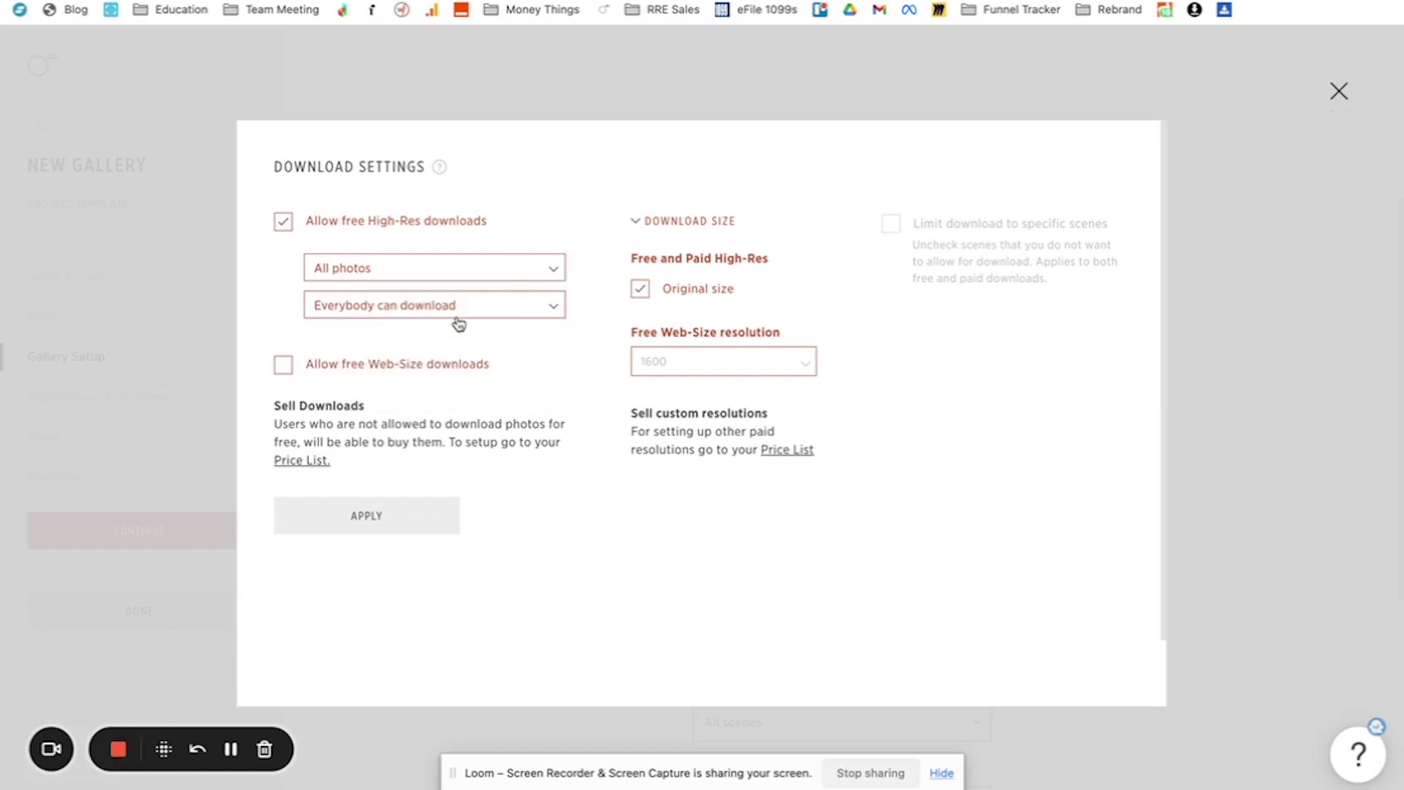
pyautogui.click(408, 522)
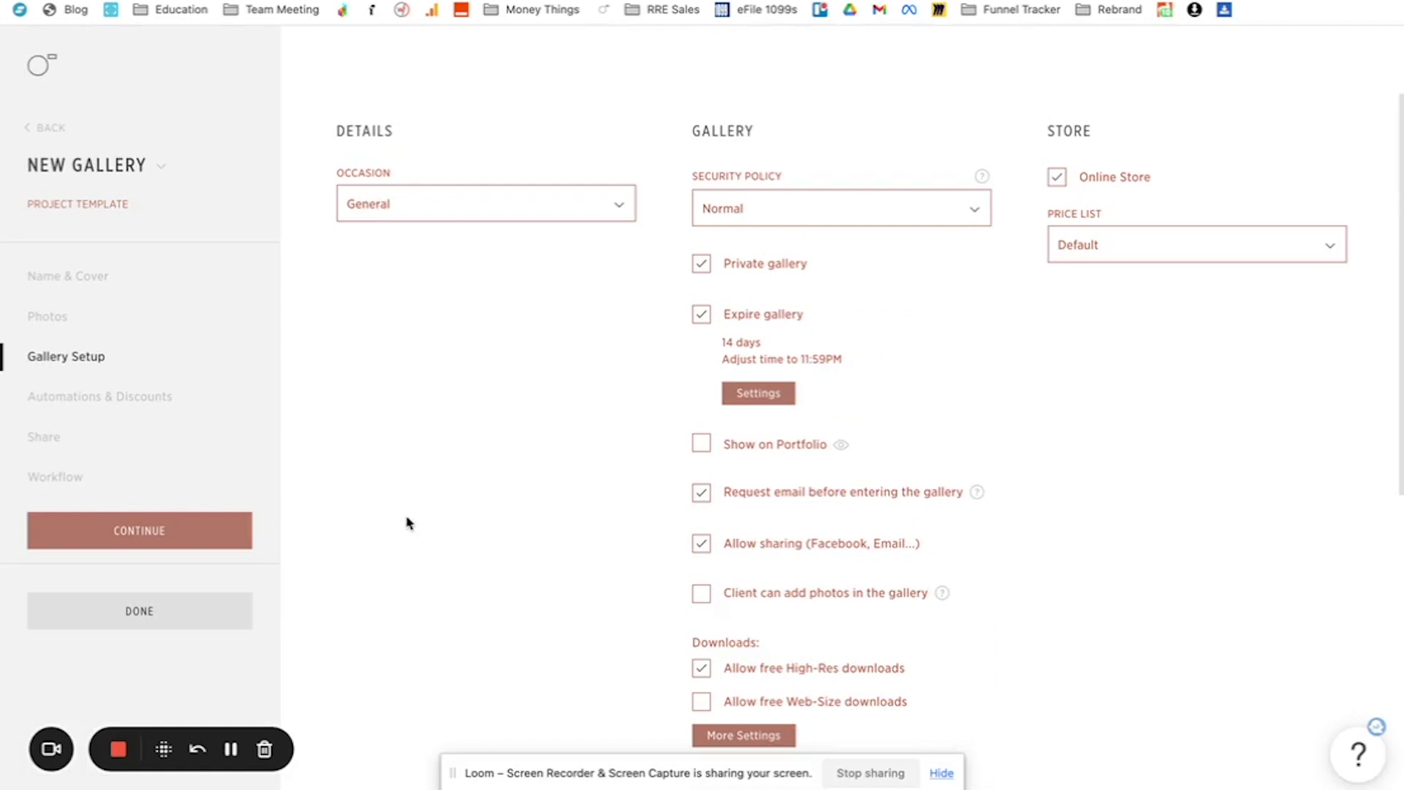
pyautogui.scroll(-3, 577, 476)
pyautogui.scroll(2, 593, 484)
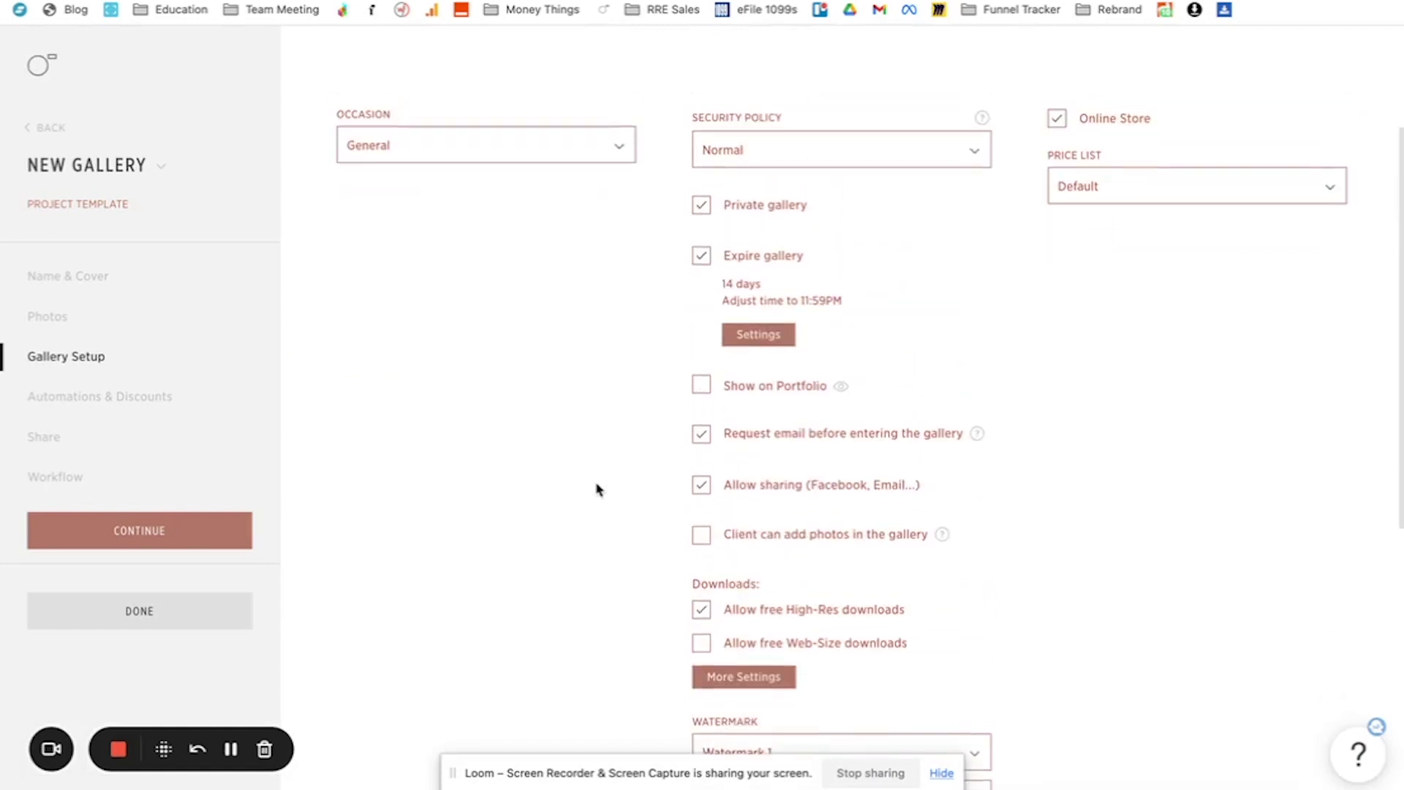
pyautogui.scroll(-6, 667, 528)
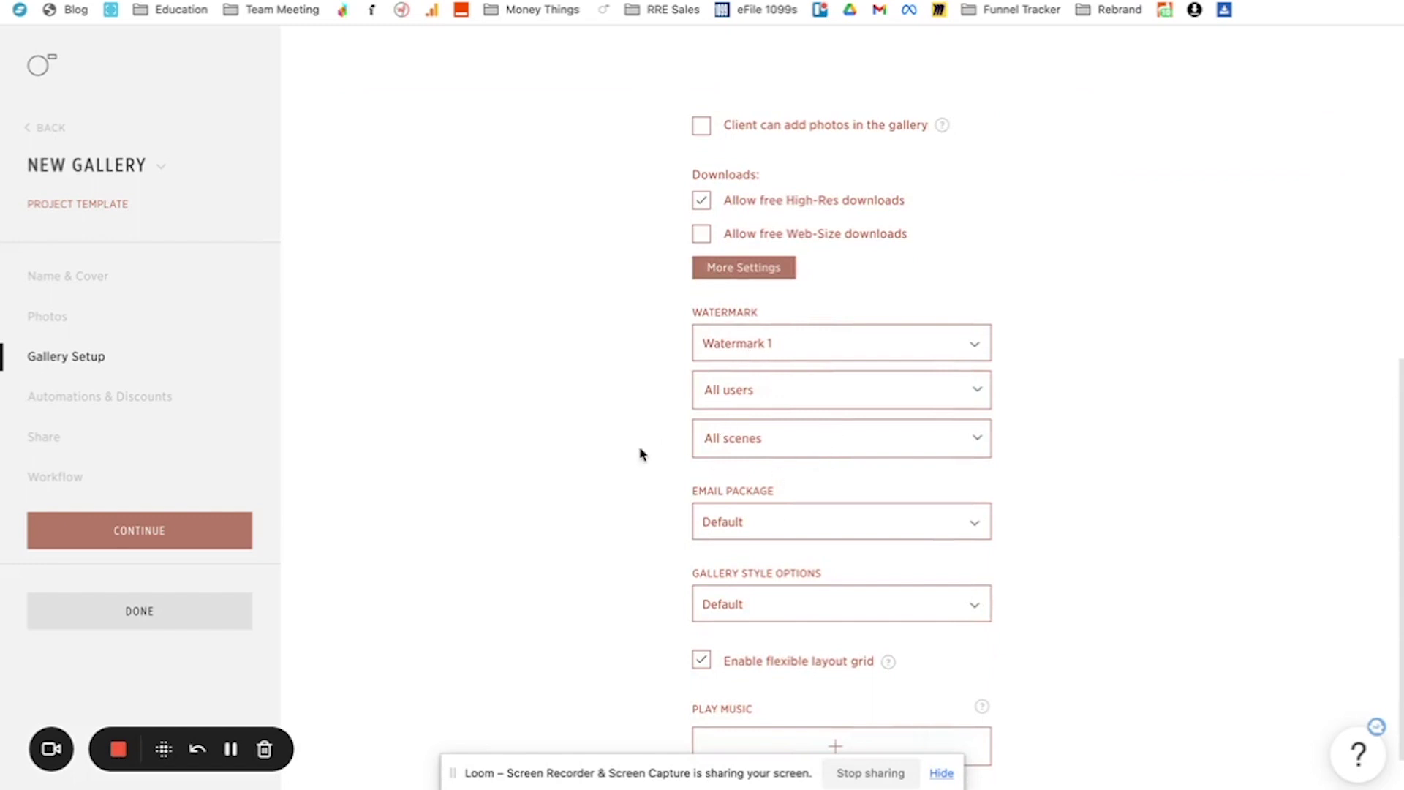
pyautogui.scroll(-1, 641, 454)
pyautogui.moveTo(734, 426)
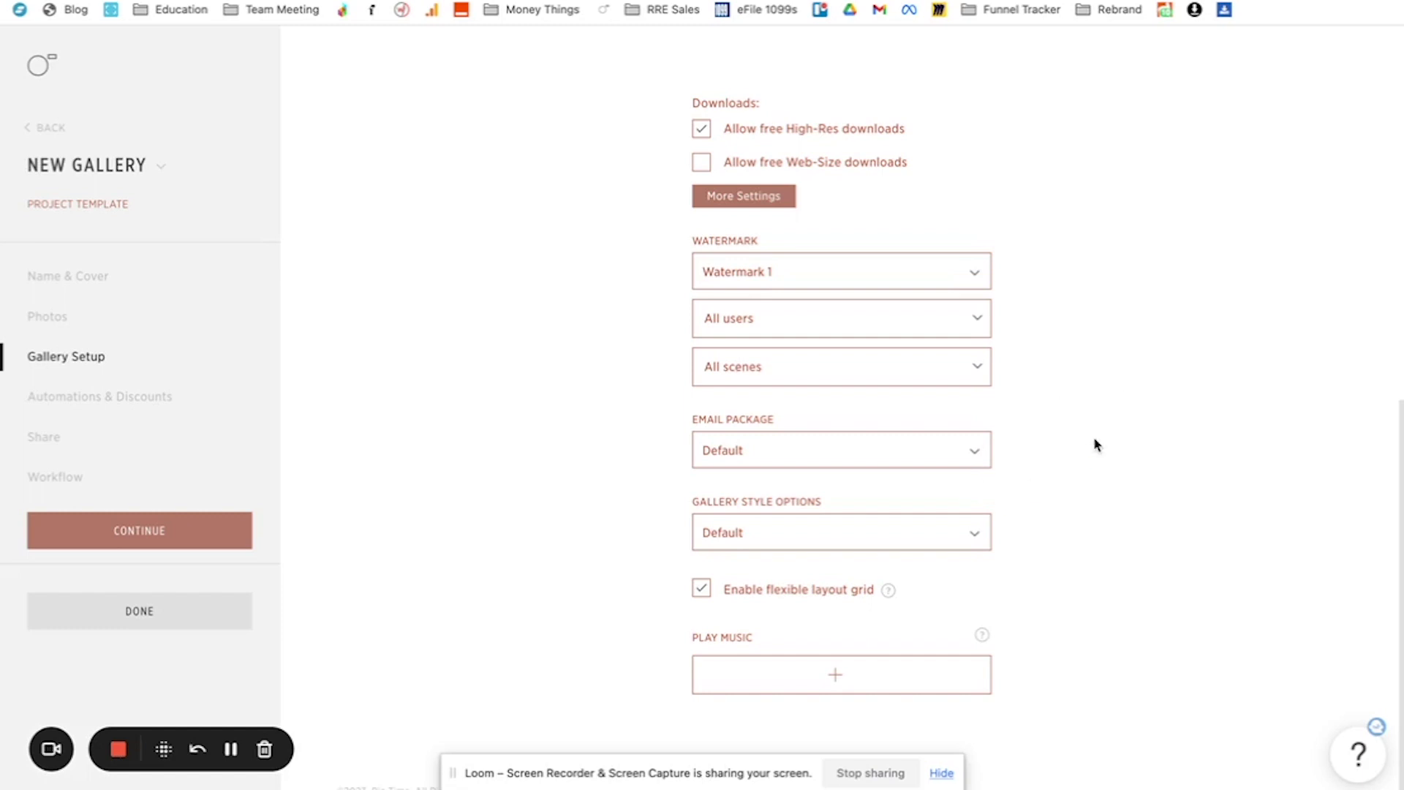
pyautogui.click(845, 542)
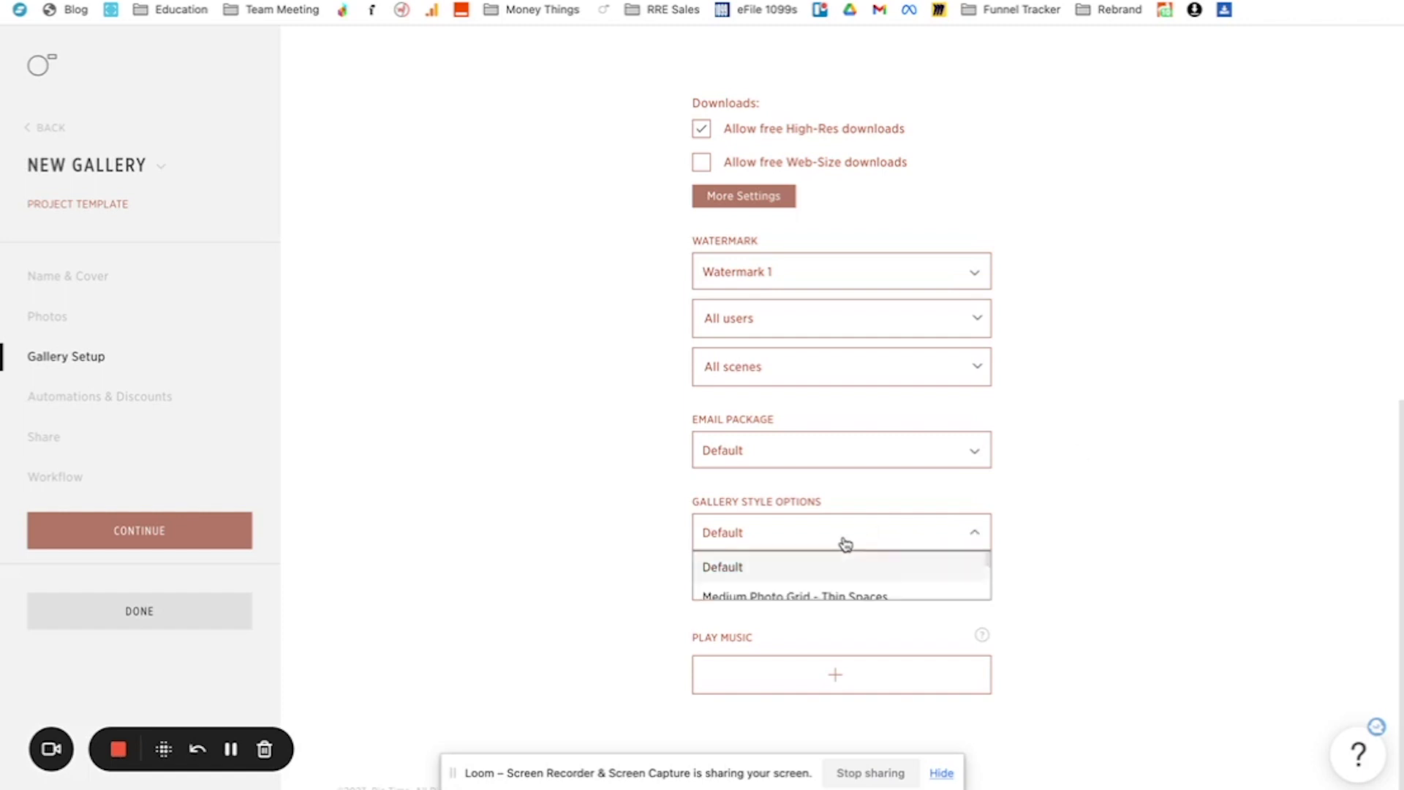
pyautogui.scroll(-1, 812, 622)
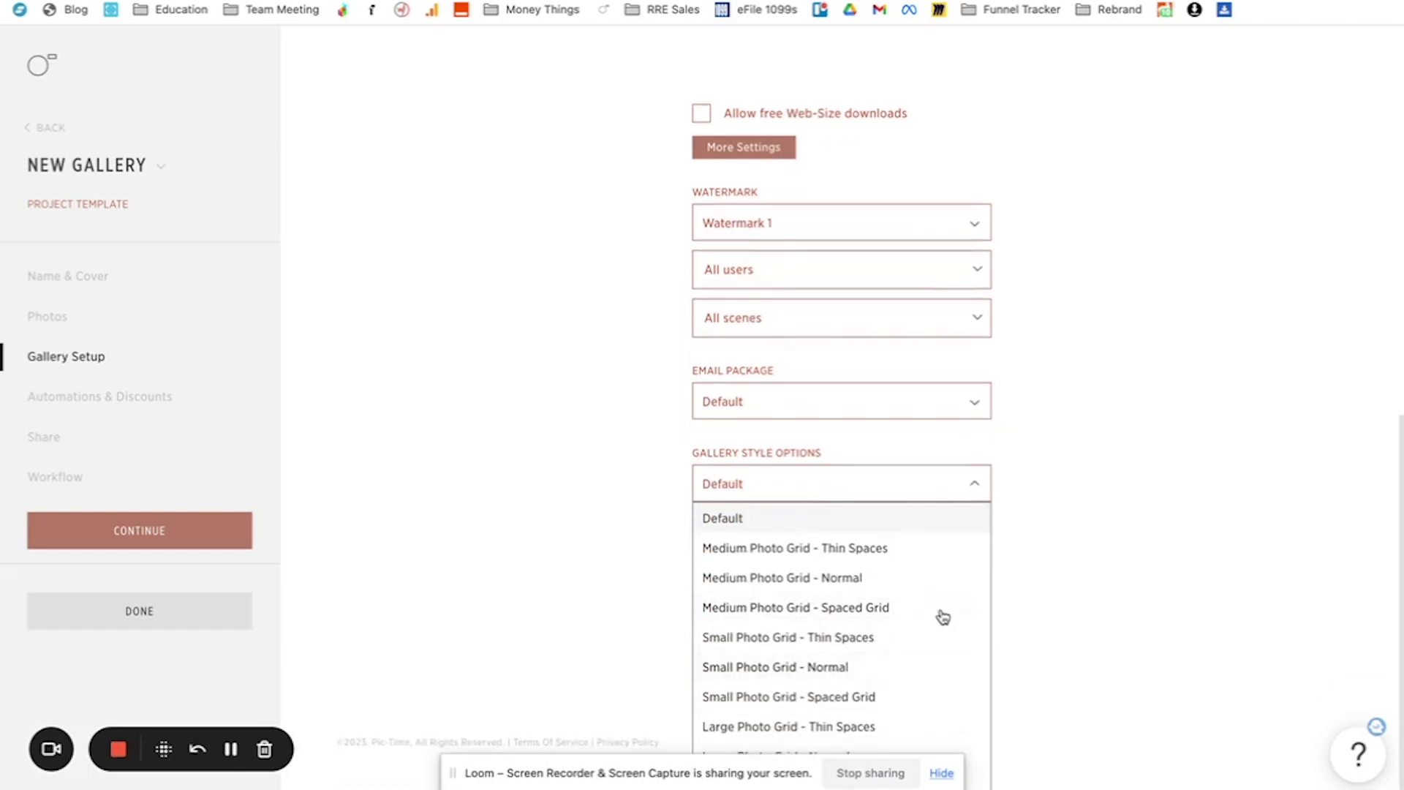
pyautogui.click(1073, 458)
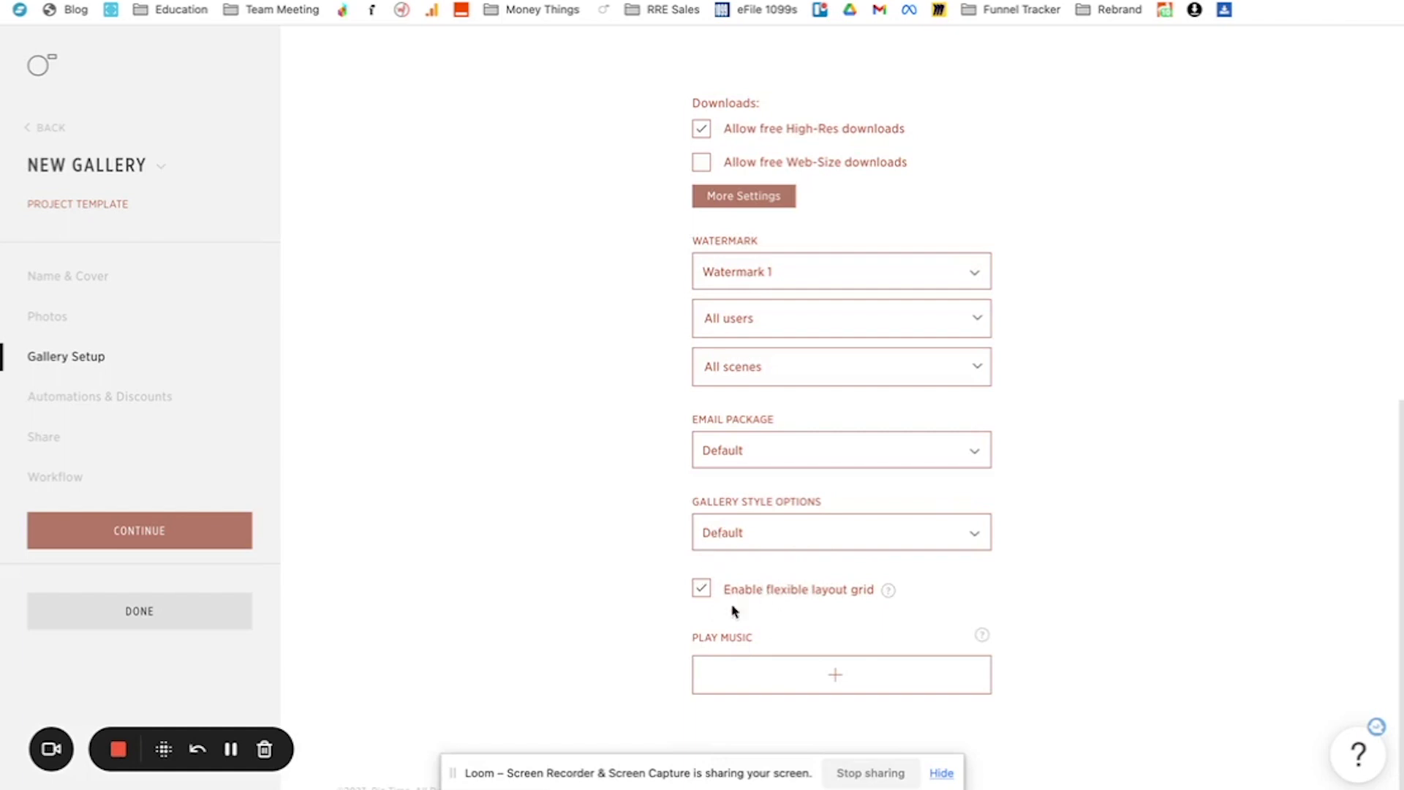
pyautogui.click(746, 672)
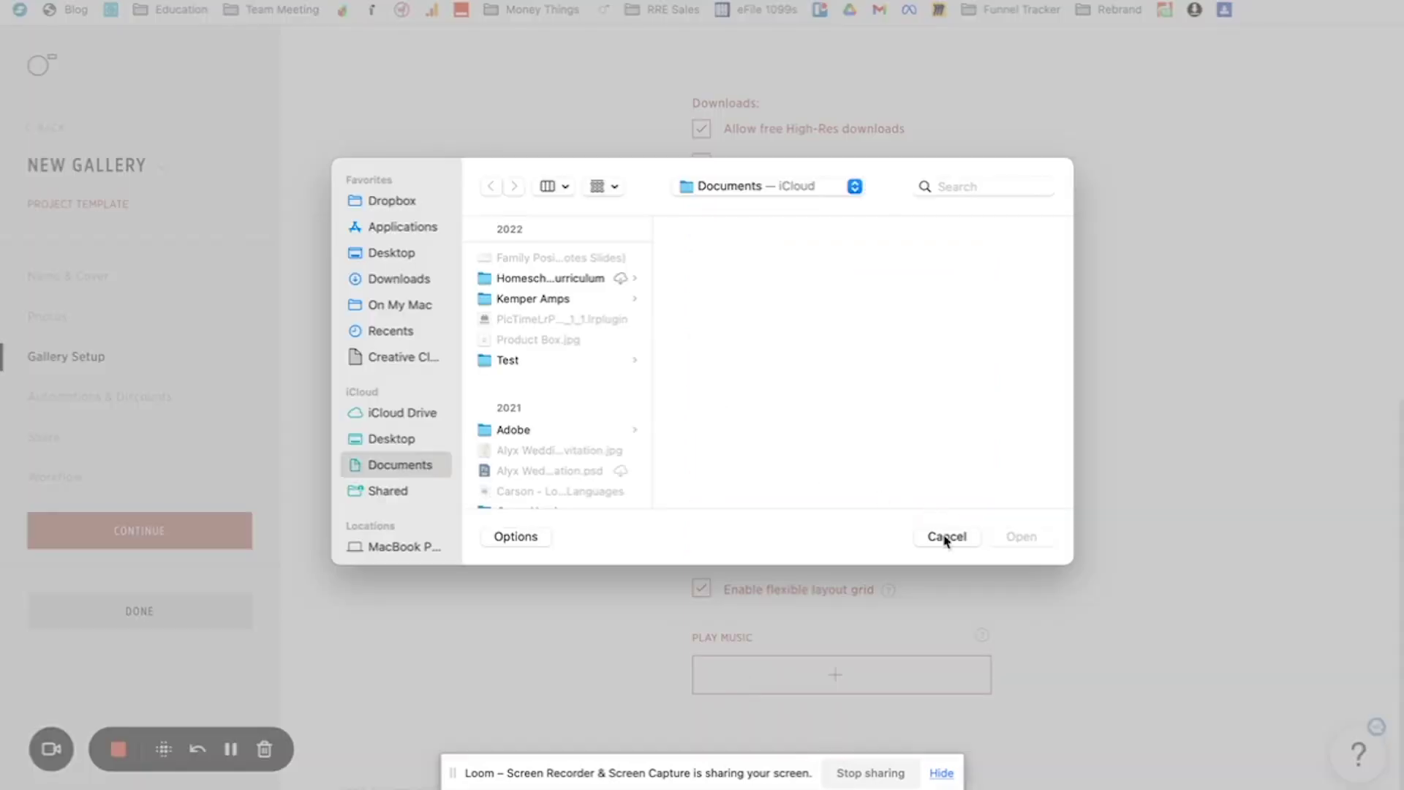
pyautogui.click(945, 537)
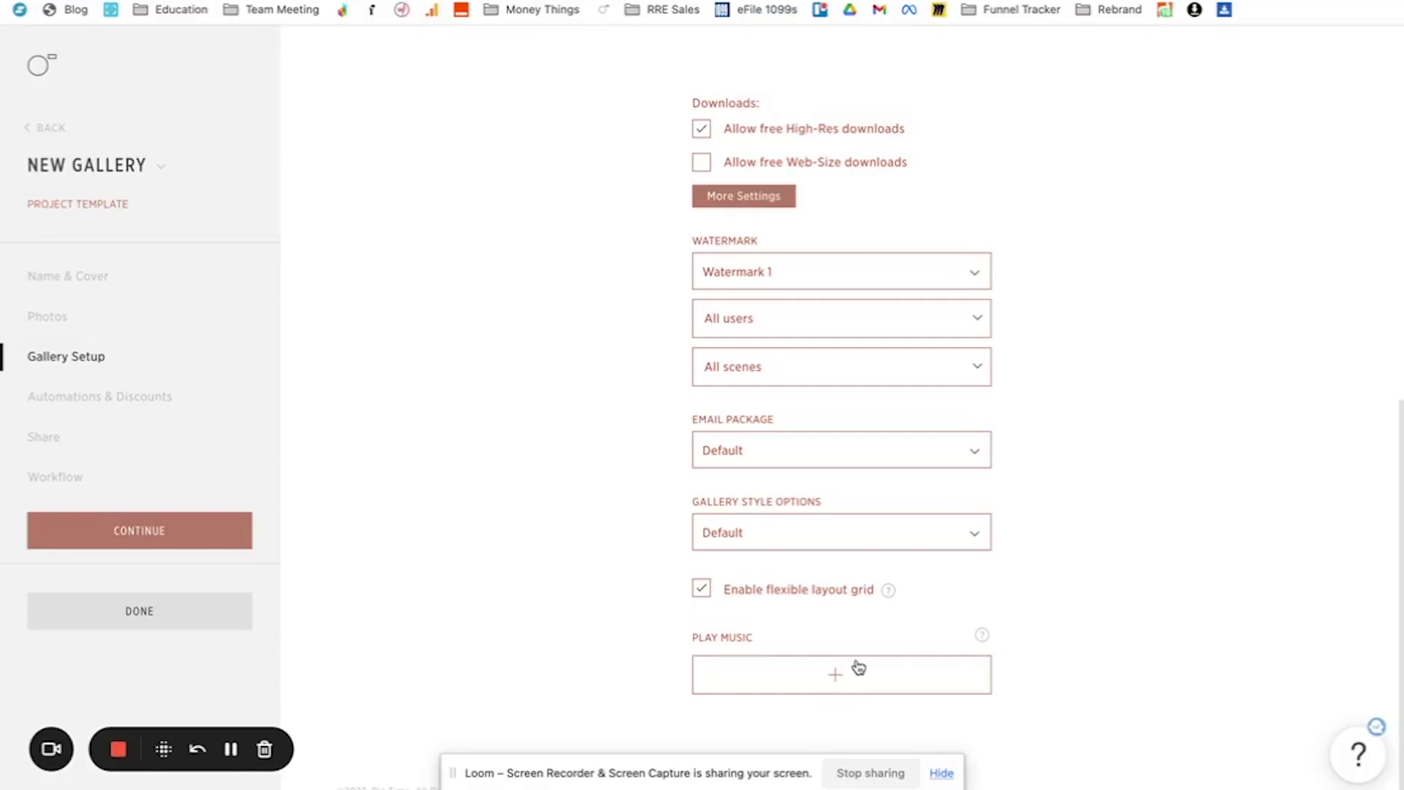
pyautogui.scroll(10, 1086, 478)
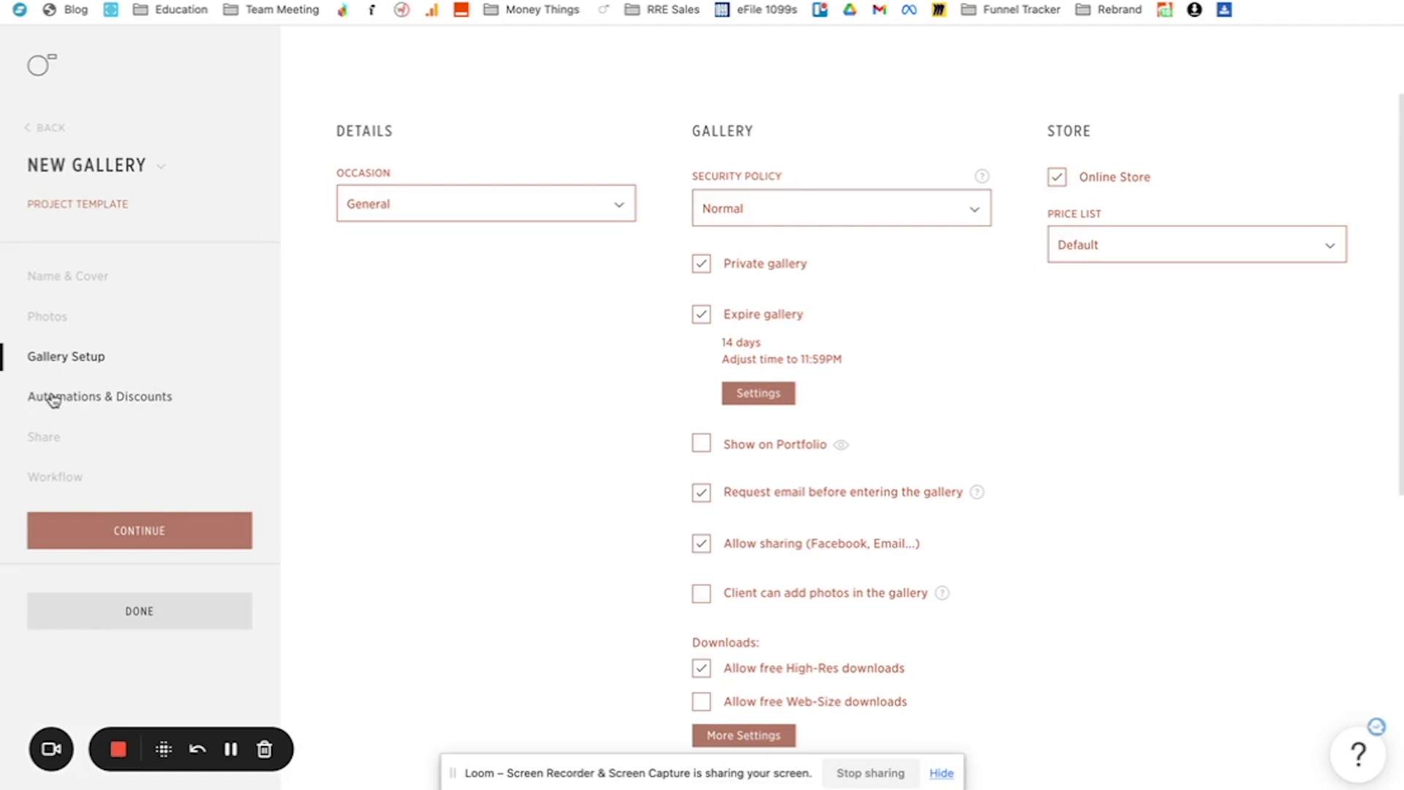
# Browse the automation apps list and the Sales & Automation pages
pyautogui.click(53, 400)
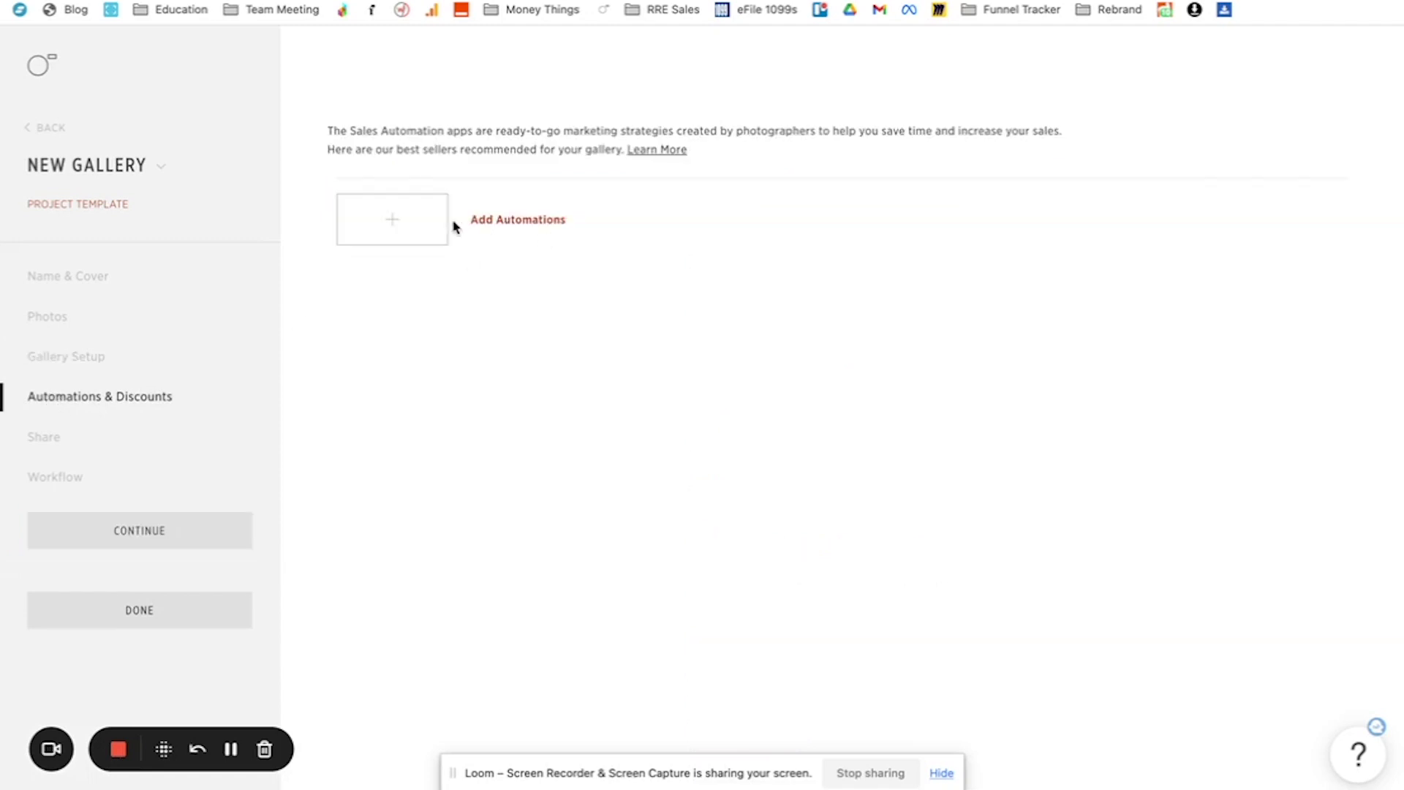
pyautogui.click(431, 234)
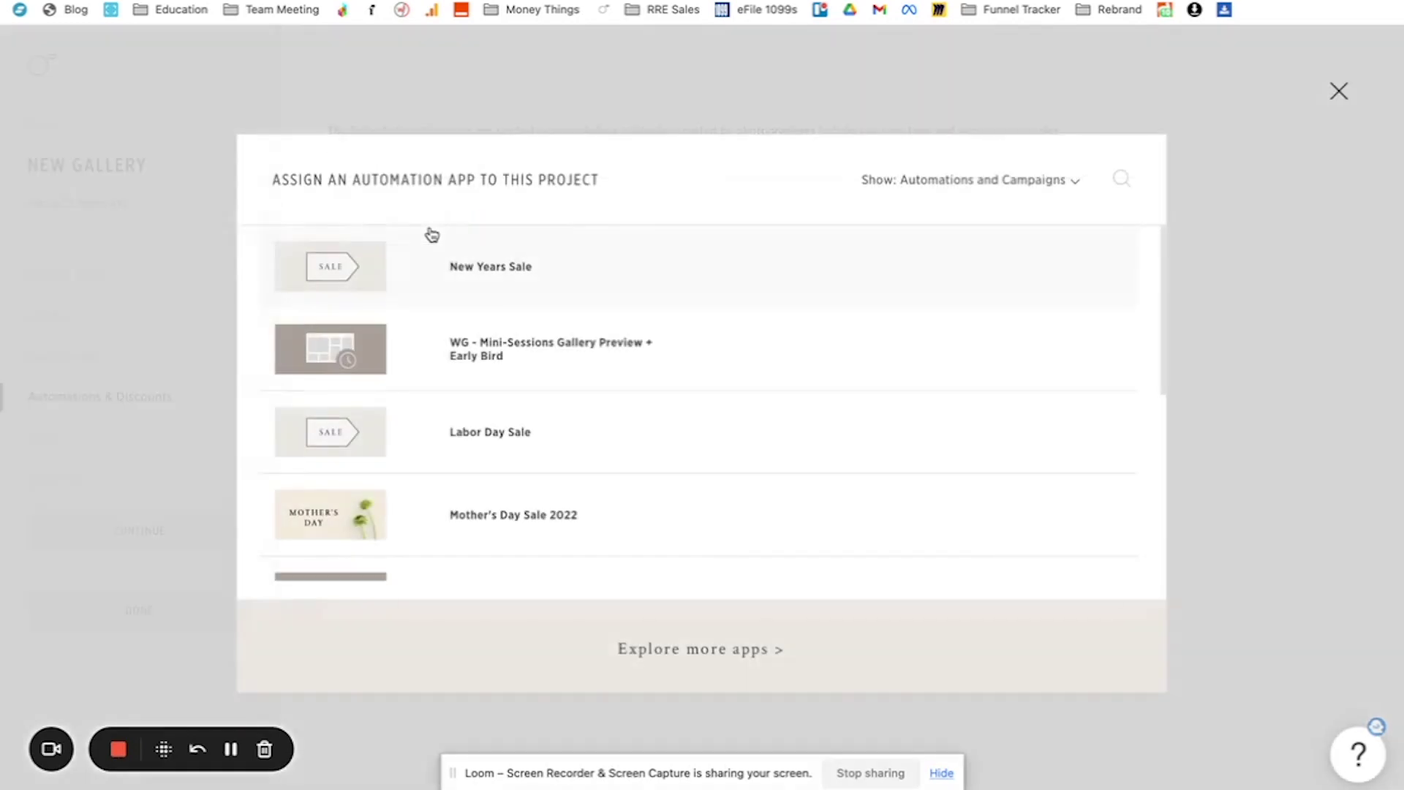
pyautogui.scroll(-5, 470, 410)
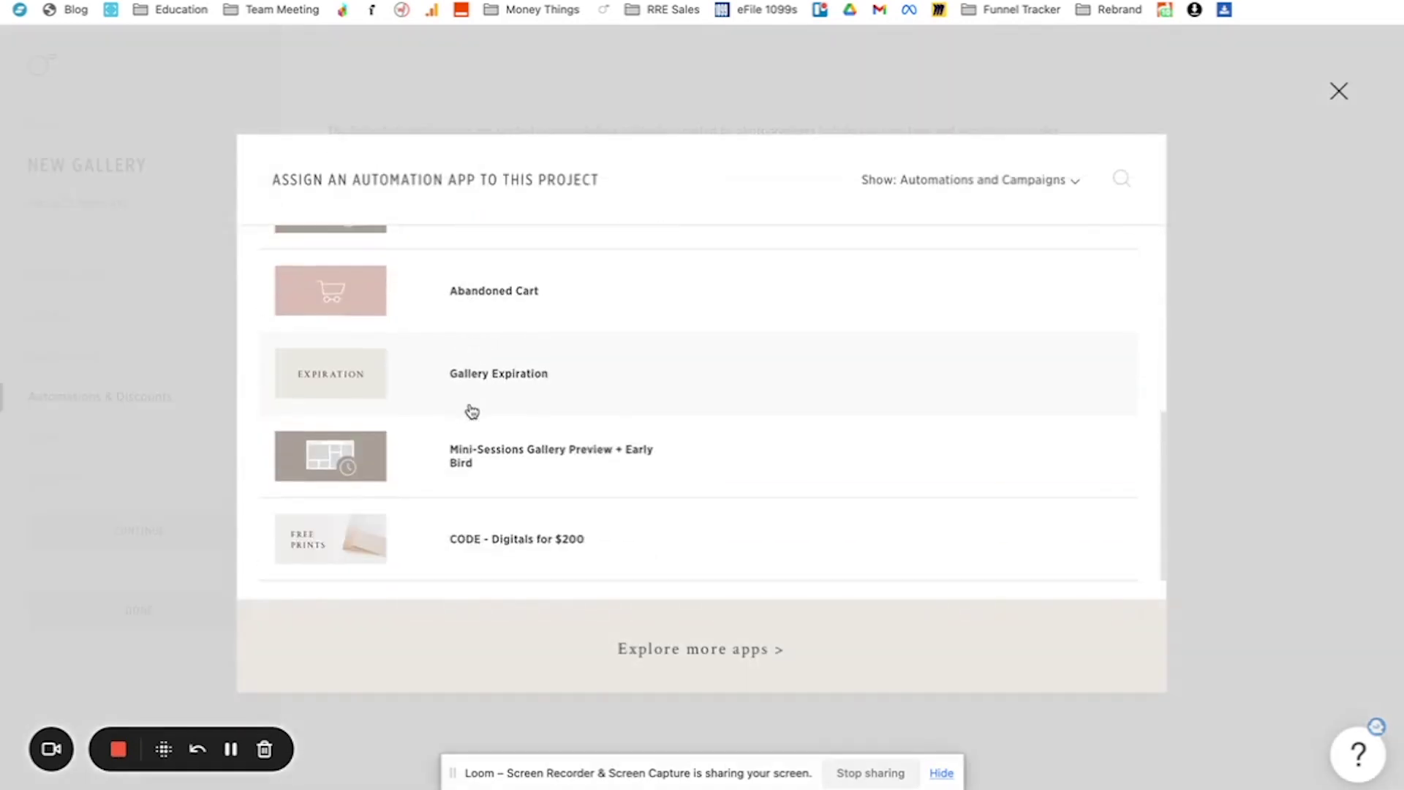
pyautogui.scroll(5, 472, 411)
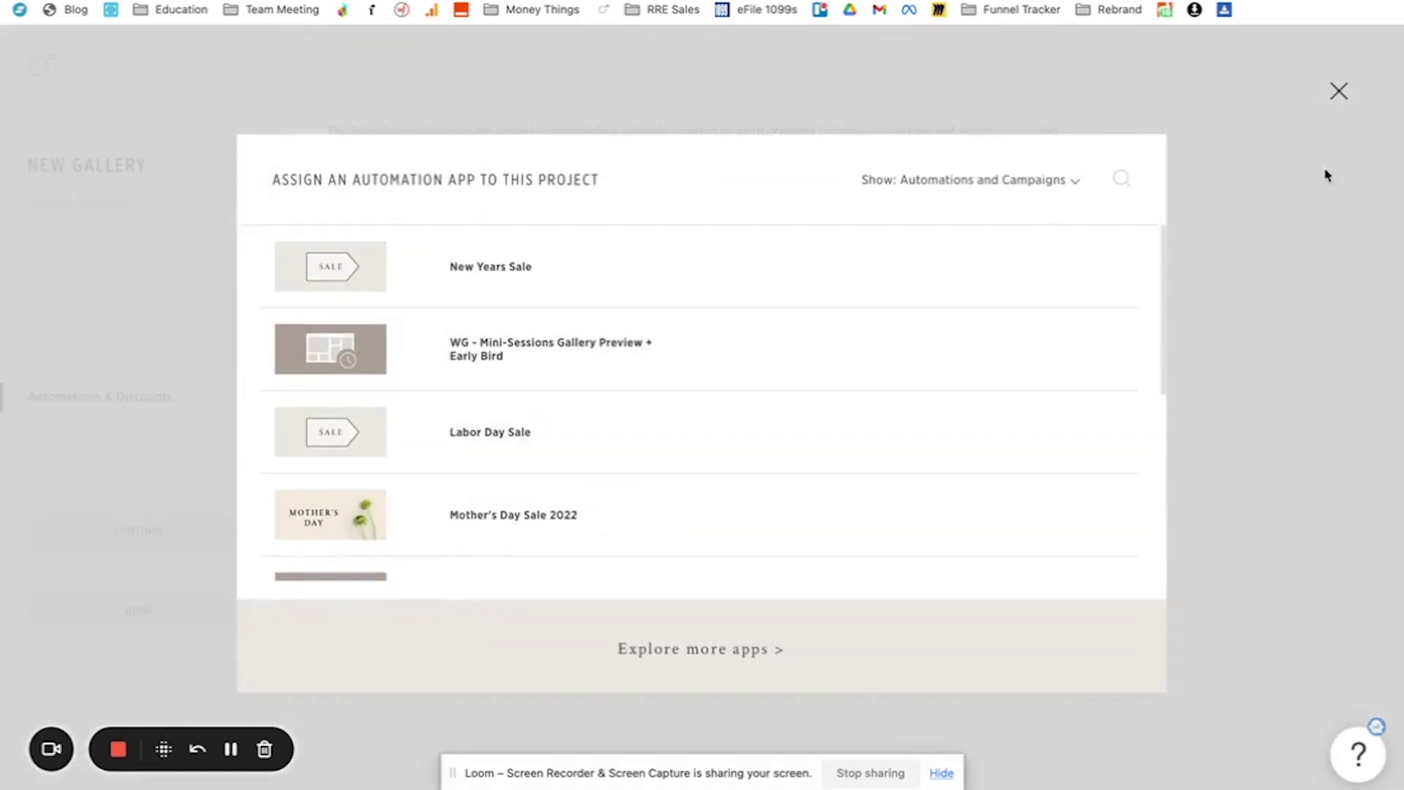
pyautogui.click(722, 653)
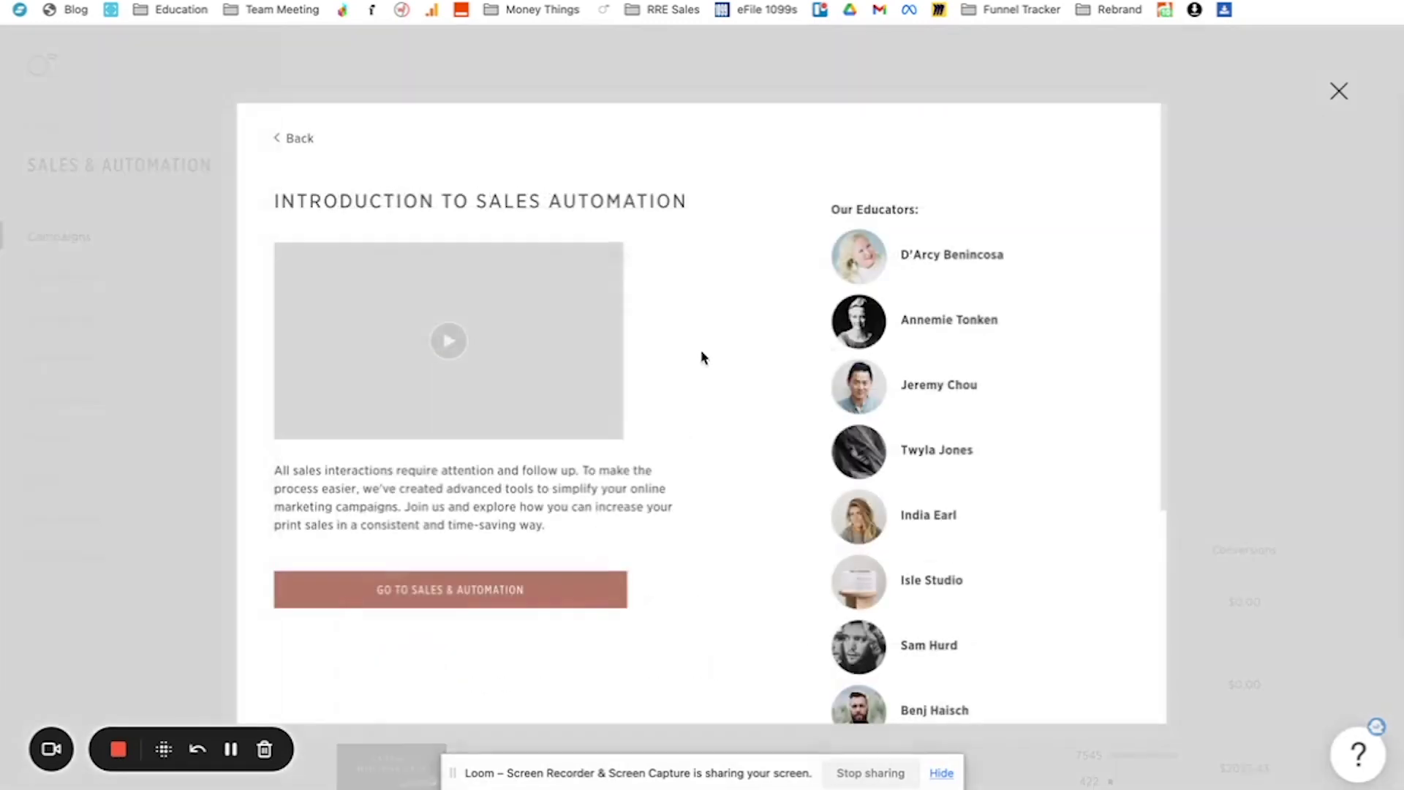
pyautogui.click(1333, 95)
pyautogui.scroll(-3, 754, 498)
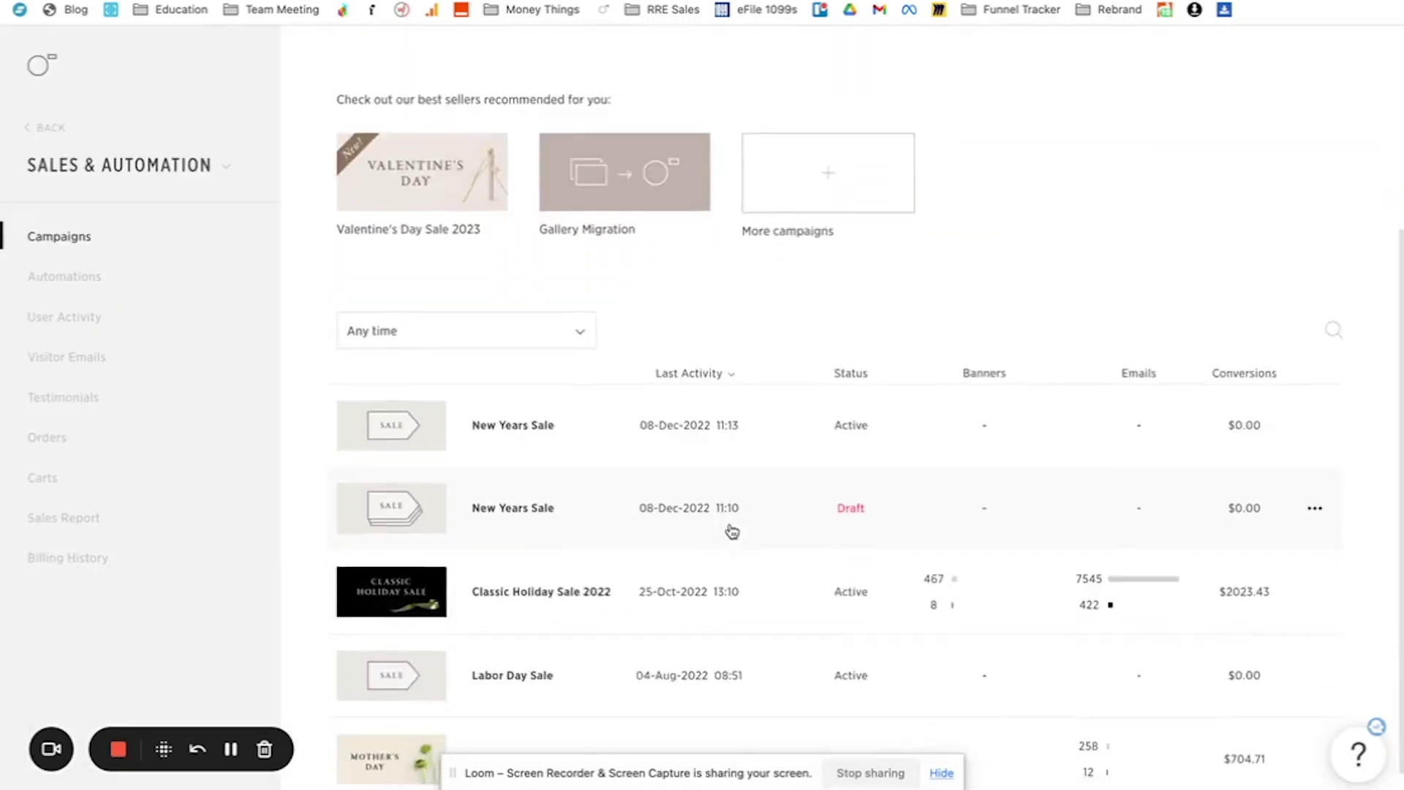
pyautogui.scroll(3, 729, 528)
pyautogui.click(74, 282)
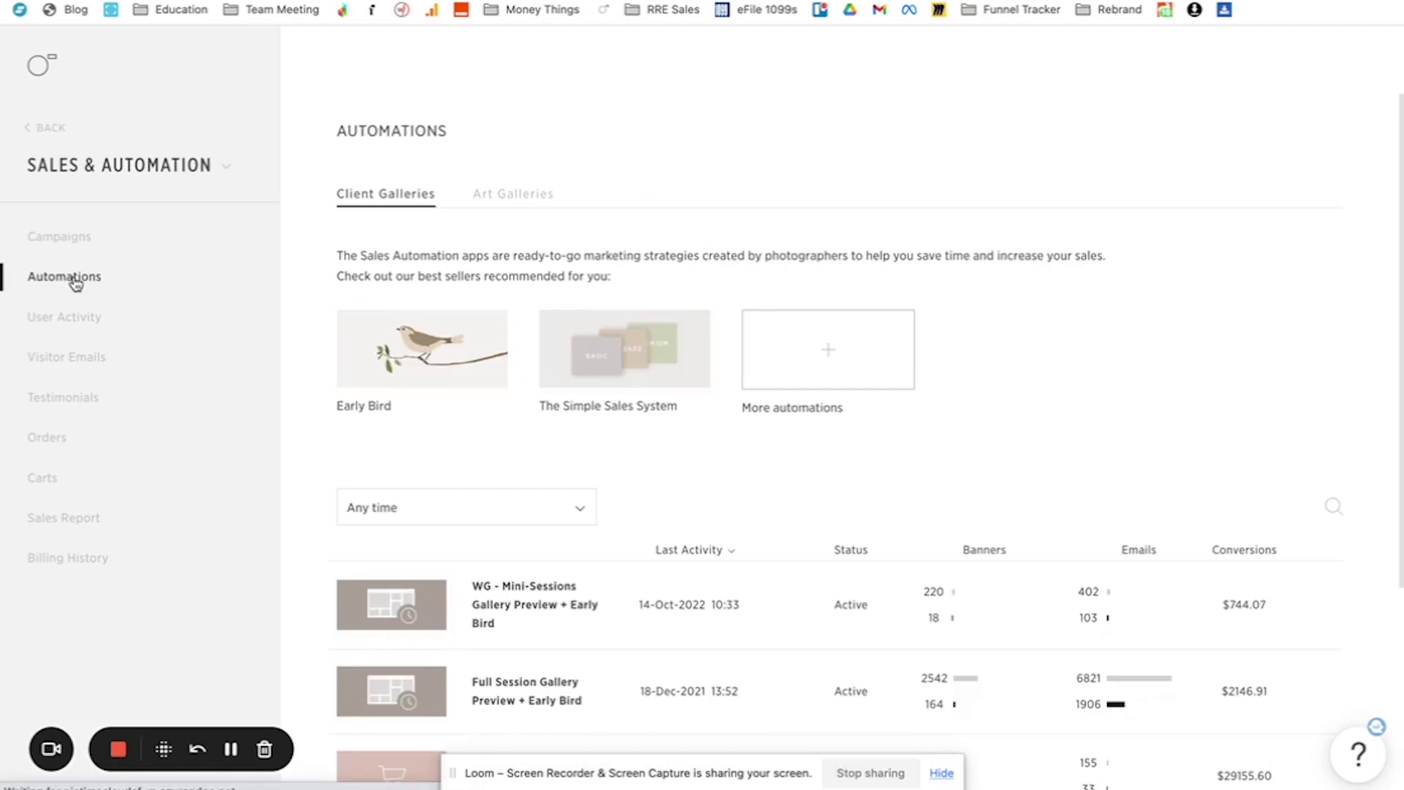
pyautogui.scroll(-3, 507, 354)
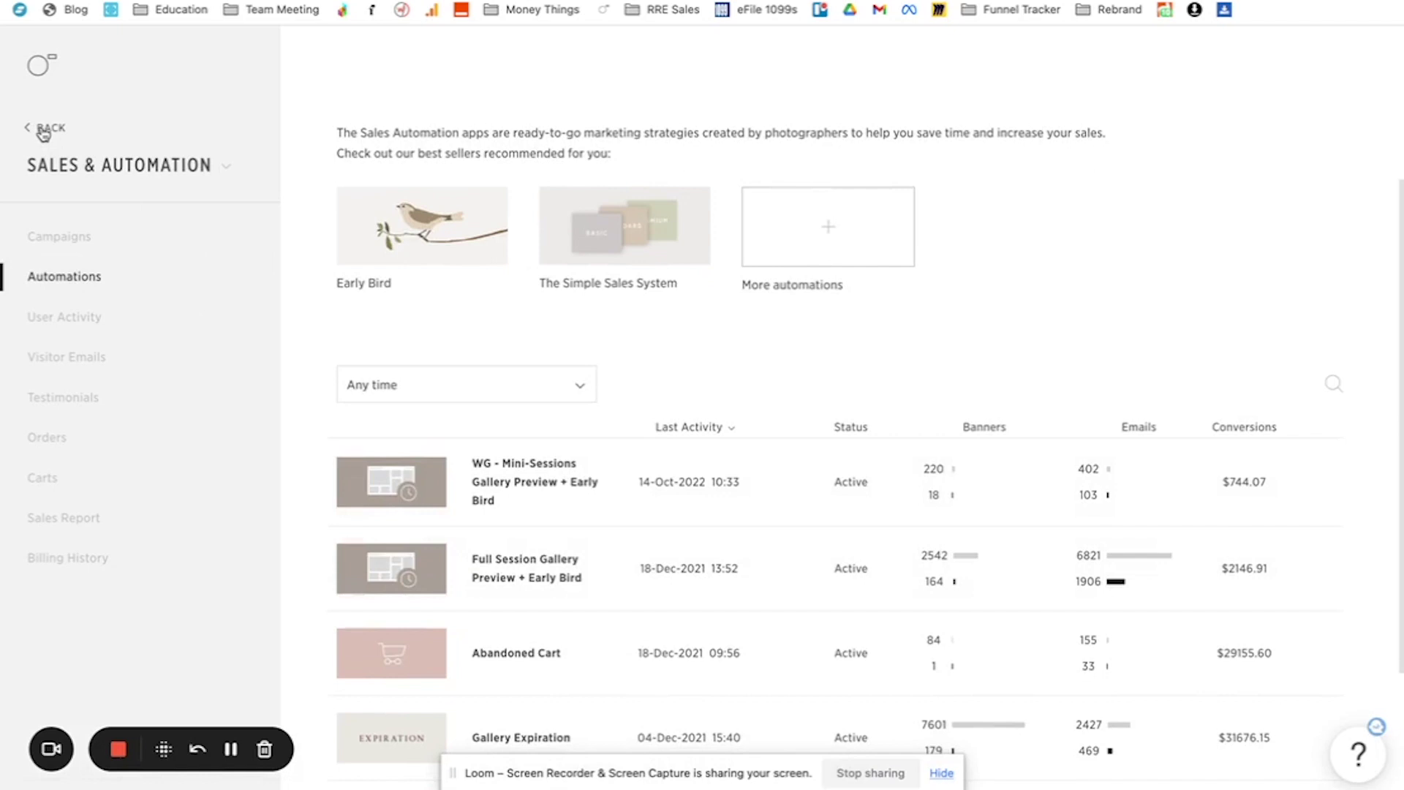
pyautogui.click(44, 132)
# Reopen the TEST template from Preferences at its Automations & Discounts section
pyautogui.click(67, 697)
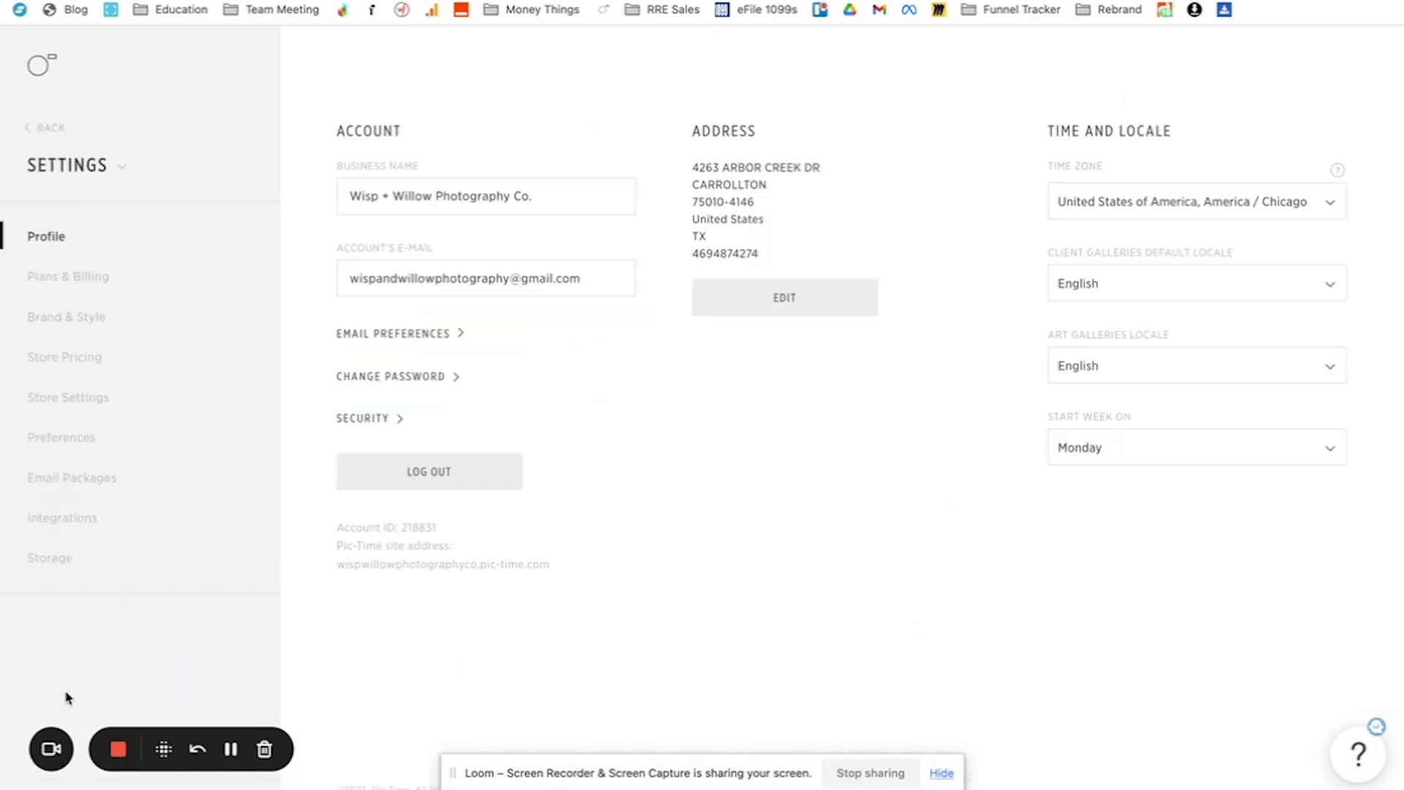
pyautogui.click(86, 441)
pyautogui.click(931, 429)
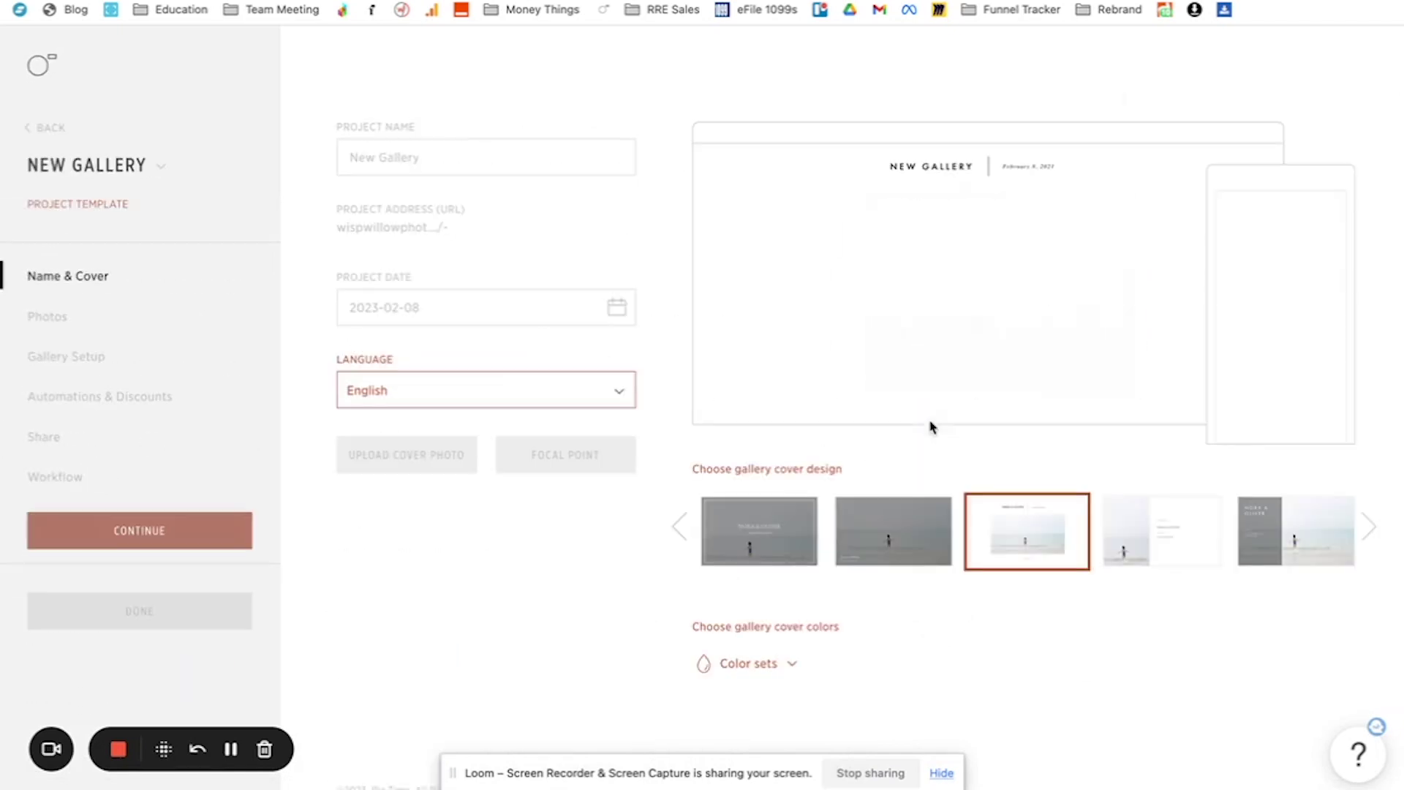
pyautogui.click(64, 400)
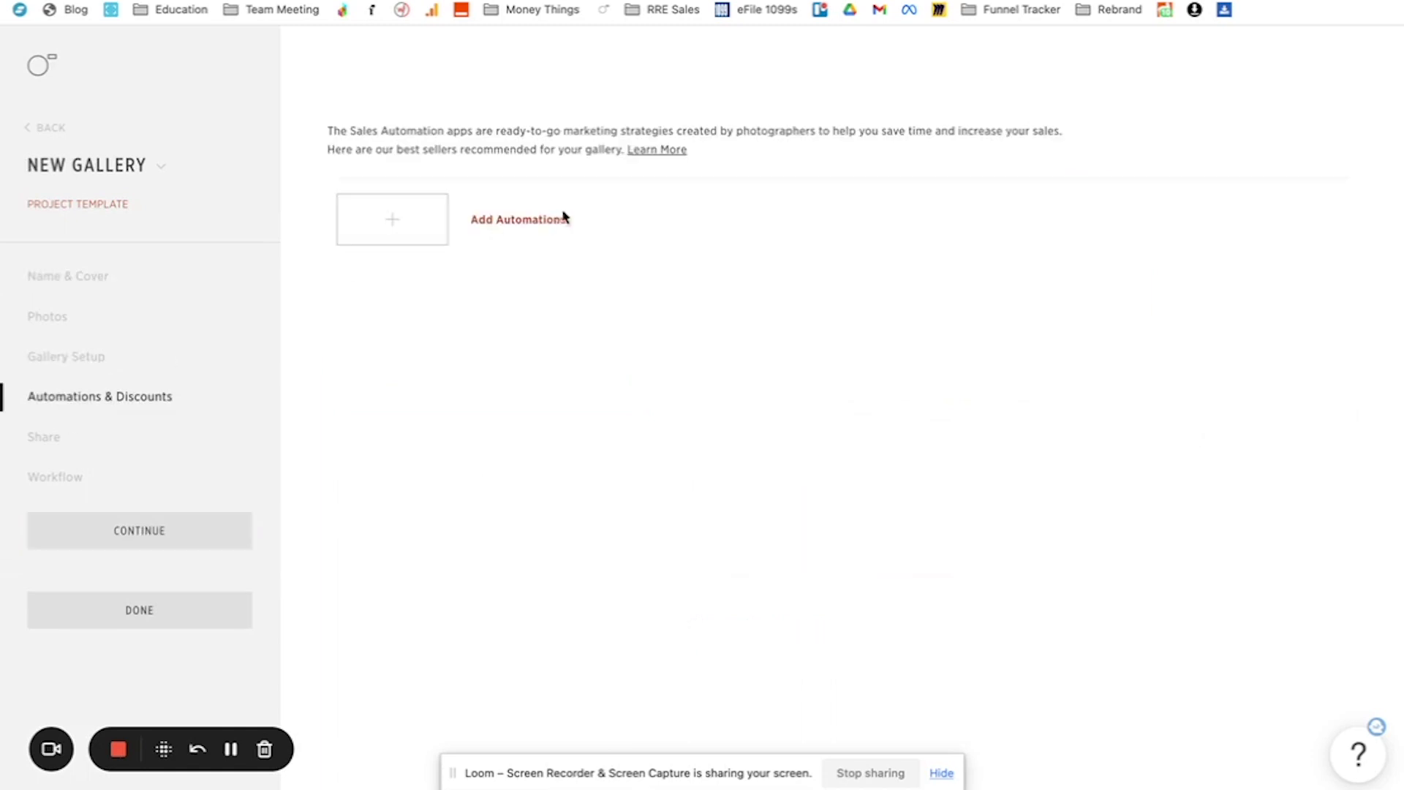
# Search the app list for 'abandon' and assign the Abandoned Cart automation
pyautogui.click(393, 222)
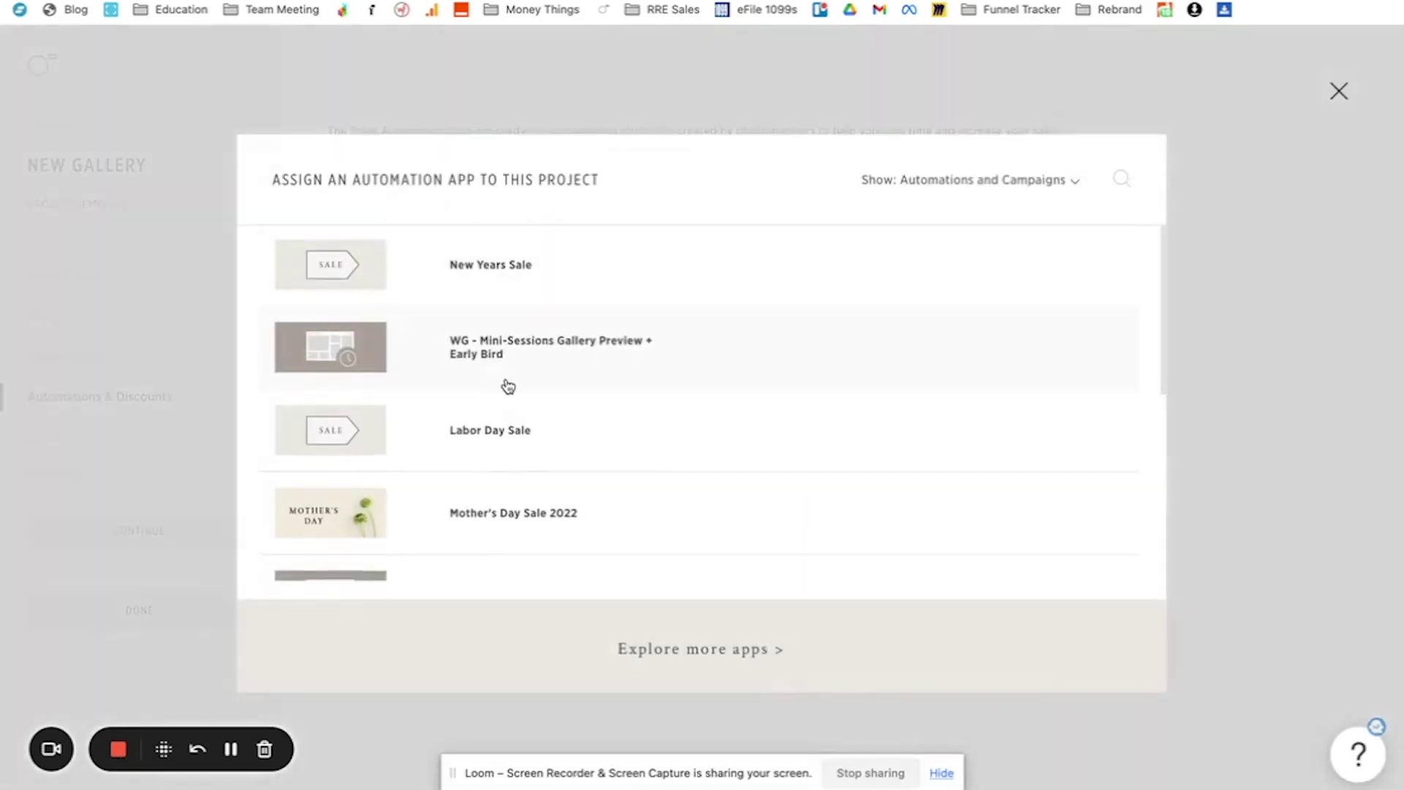
pyautogui.scroll(-5, 508, 388)
pyautogui.scroll(5, 536, 452)
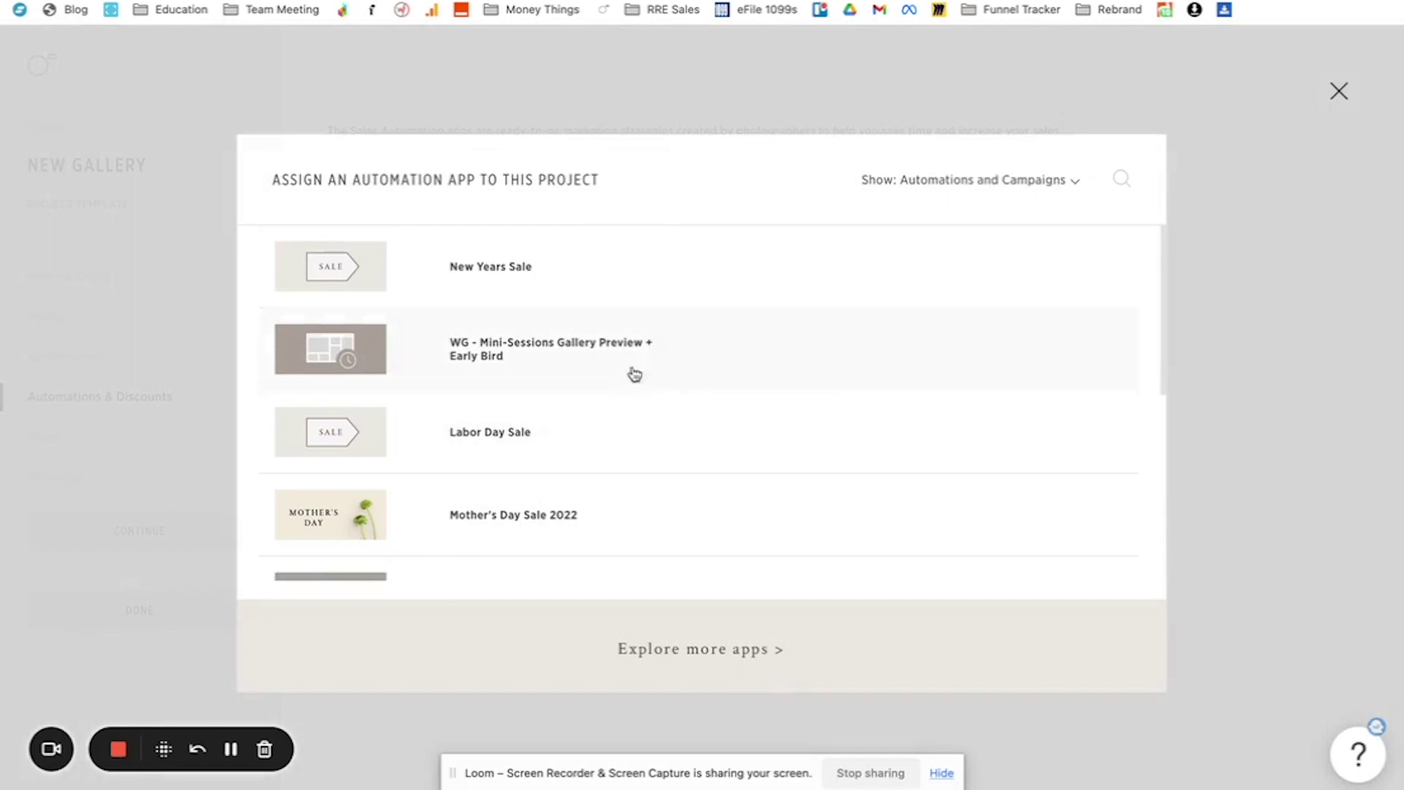
pyautogui.click(1122, 180)
pyautogui.write('e')
pyautogui.press('BackSpace')
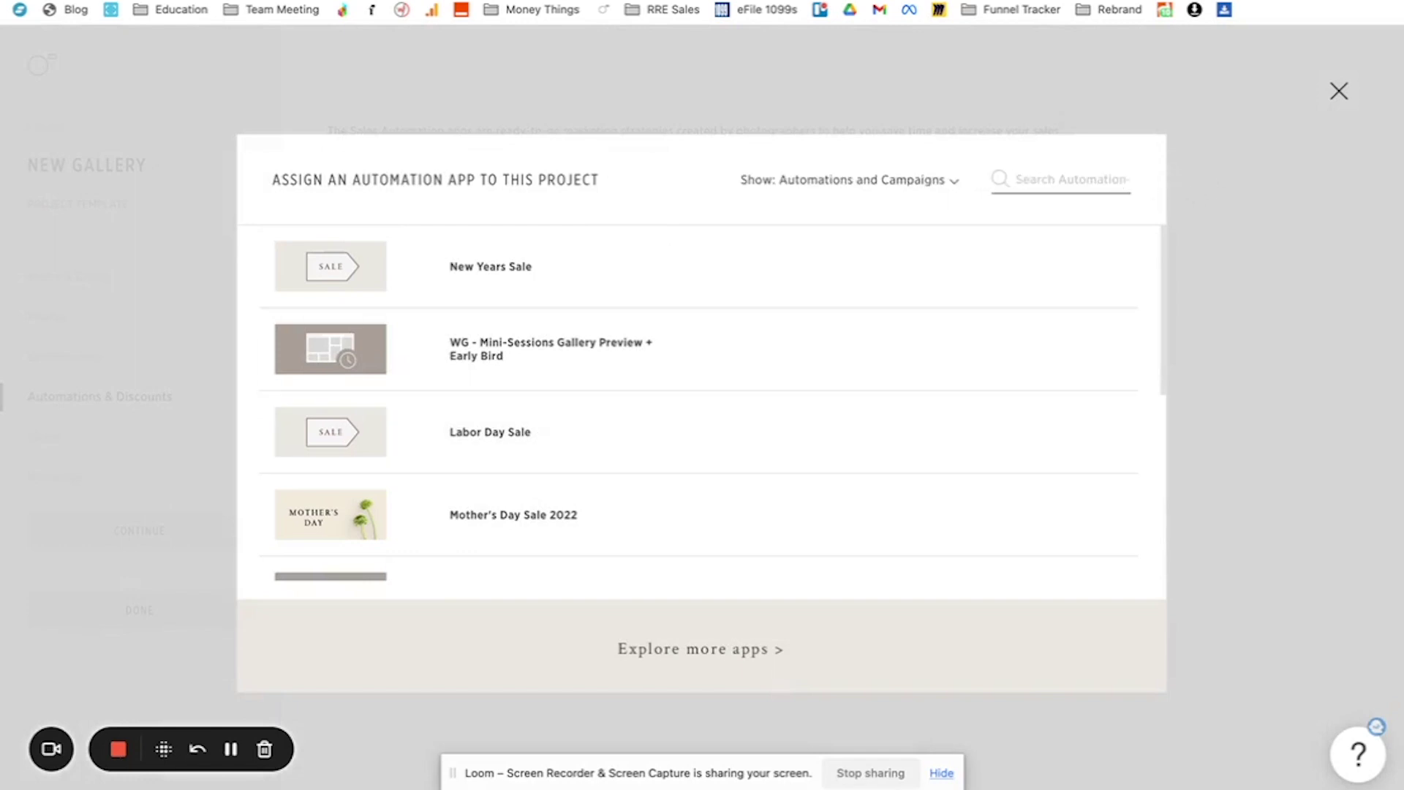
pyautogui.write('abandon')
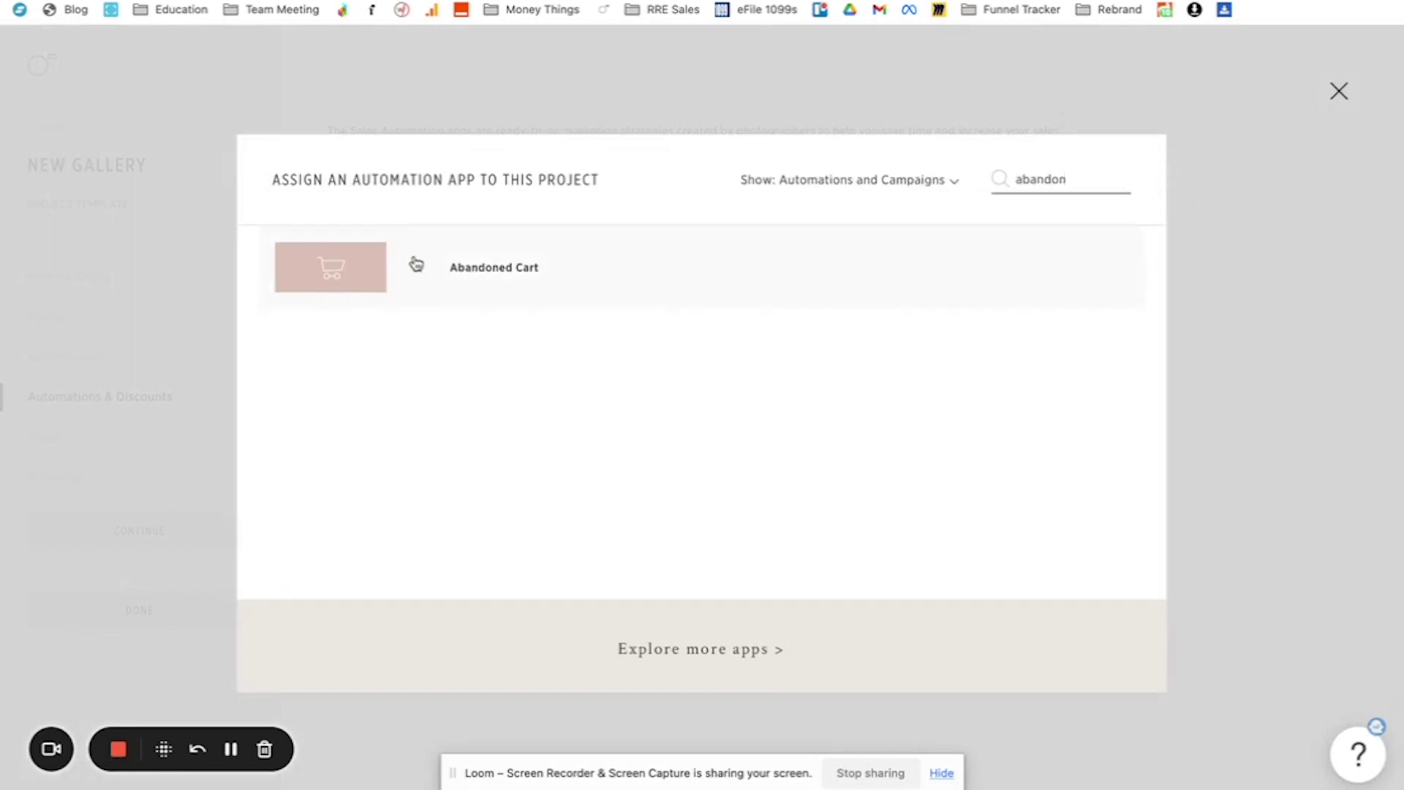
pyautogui.click(415, 265)
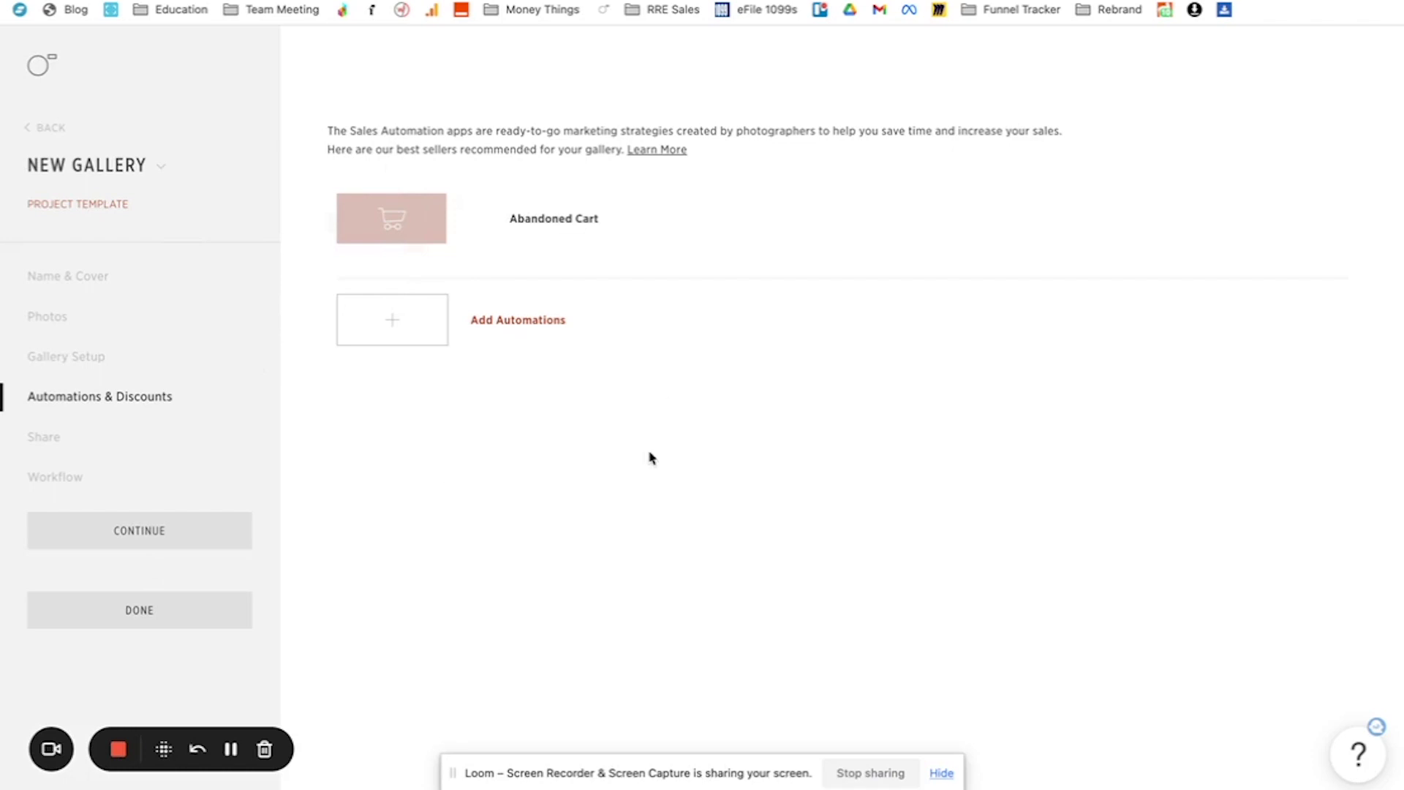
pyautogui.click(53, 445)
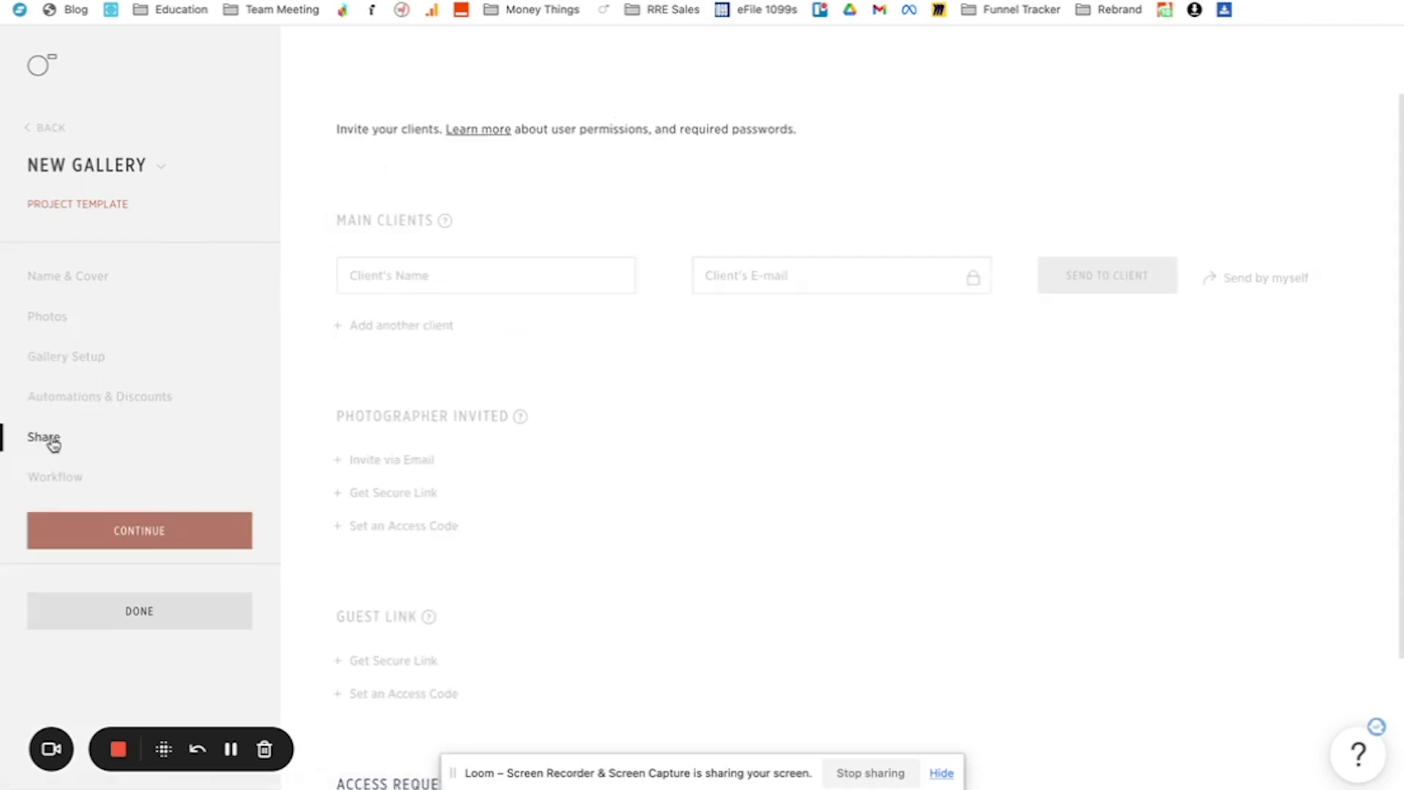
# Enable 'Allow users to Pre-Register / Request Access' and save the finished TEST template
pyautogui.scroll(-3, 563, 386)
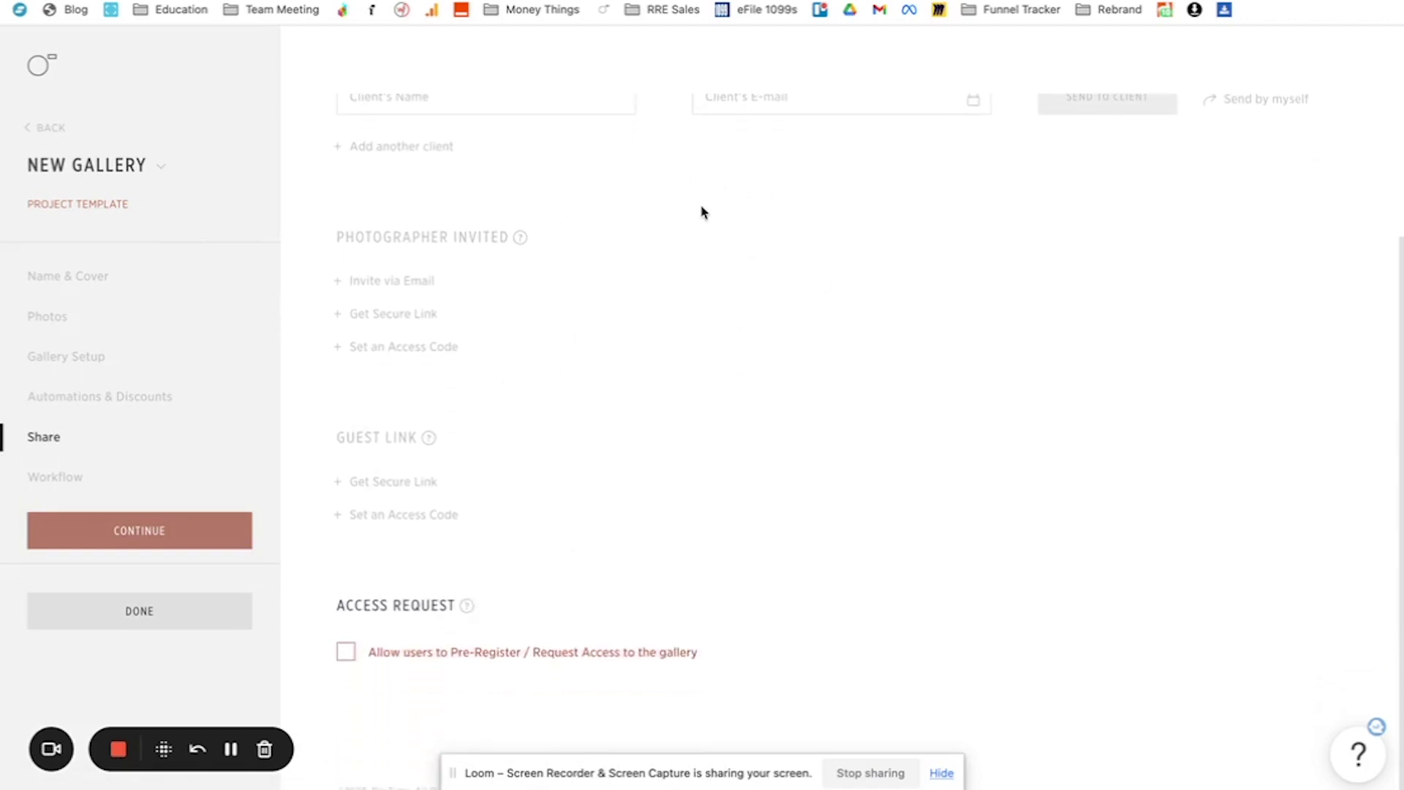
pyautogui.click(462, 653)
pyautogui.click(514, 659)
pyautogui.click(68, 479)
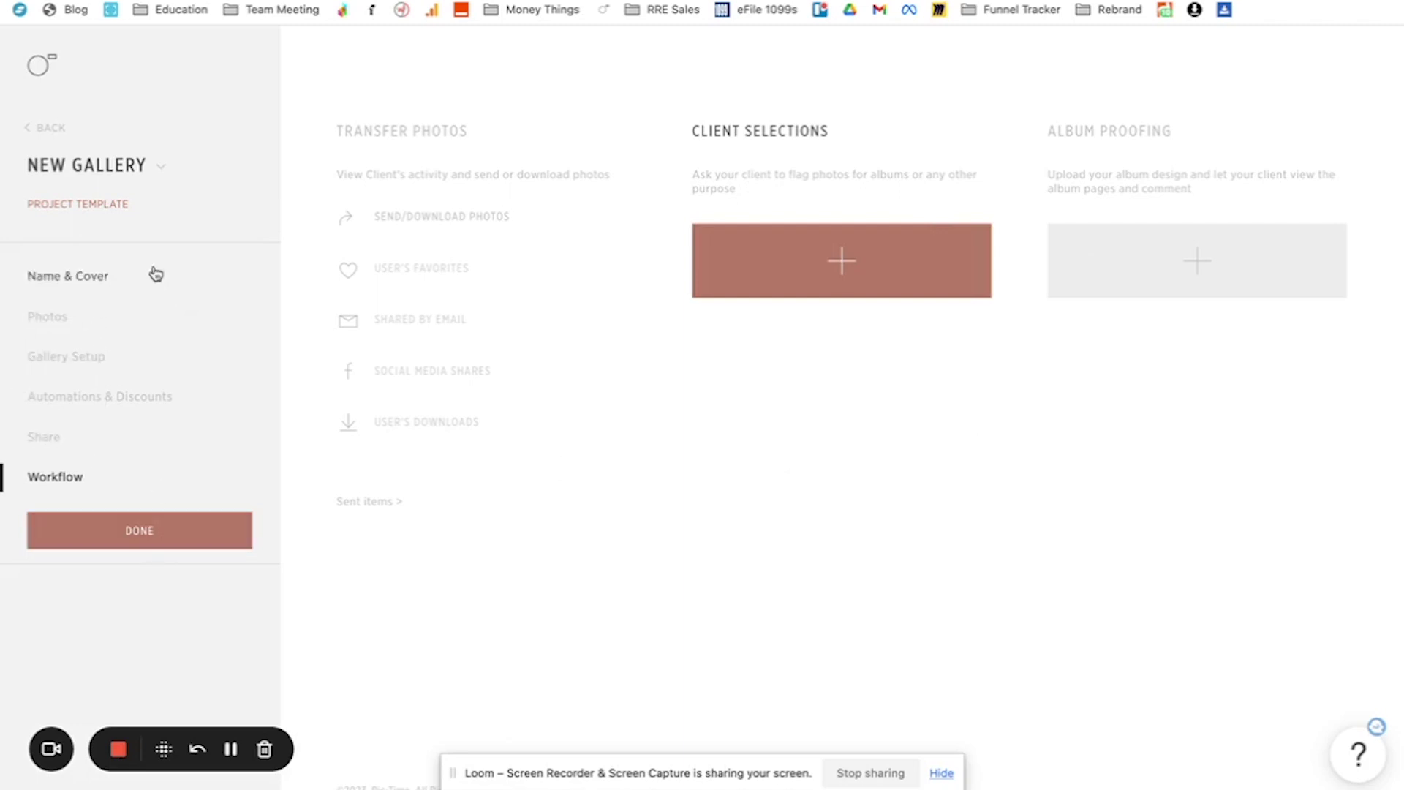
pyautogui.click(135, 544)
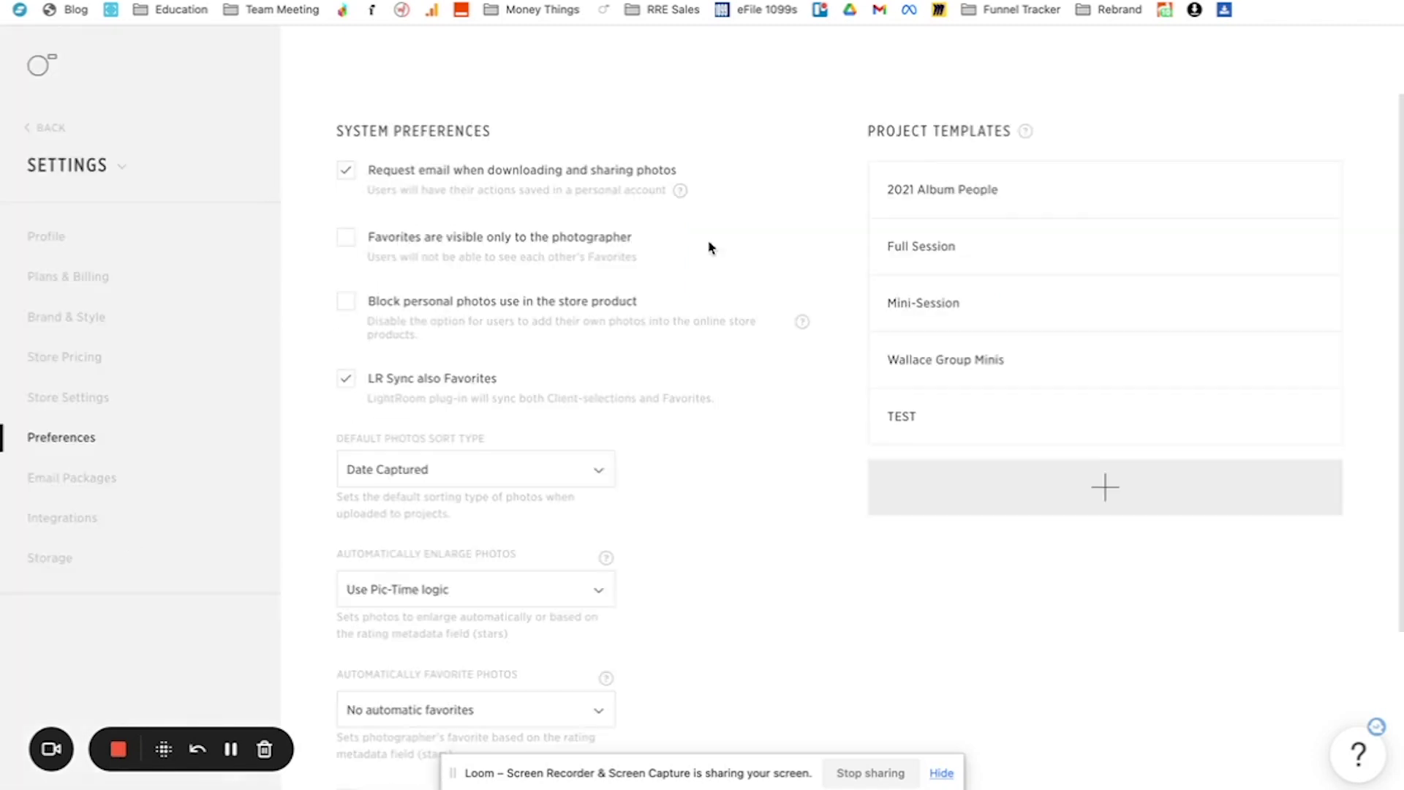
# Back on the dashboard, start a new client gallery and apply the TEST template to it
pyautogui.moveTo(931, 414)
pyautogui.click(43, 128)
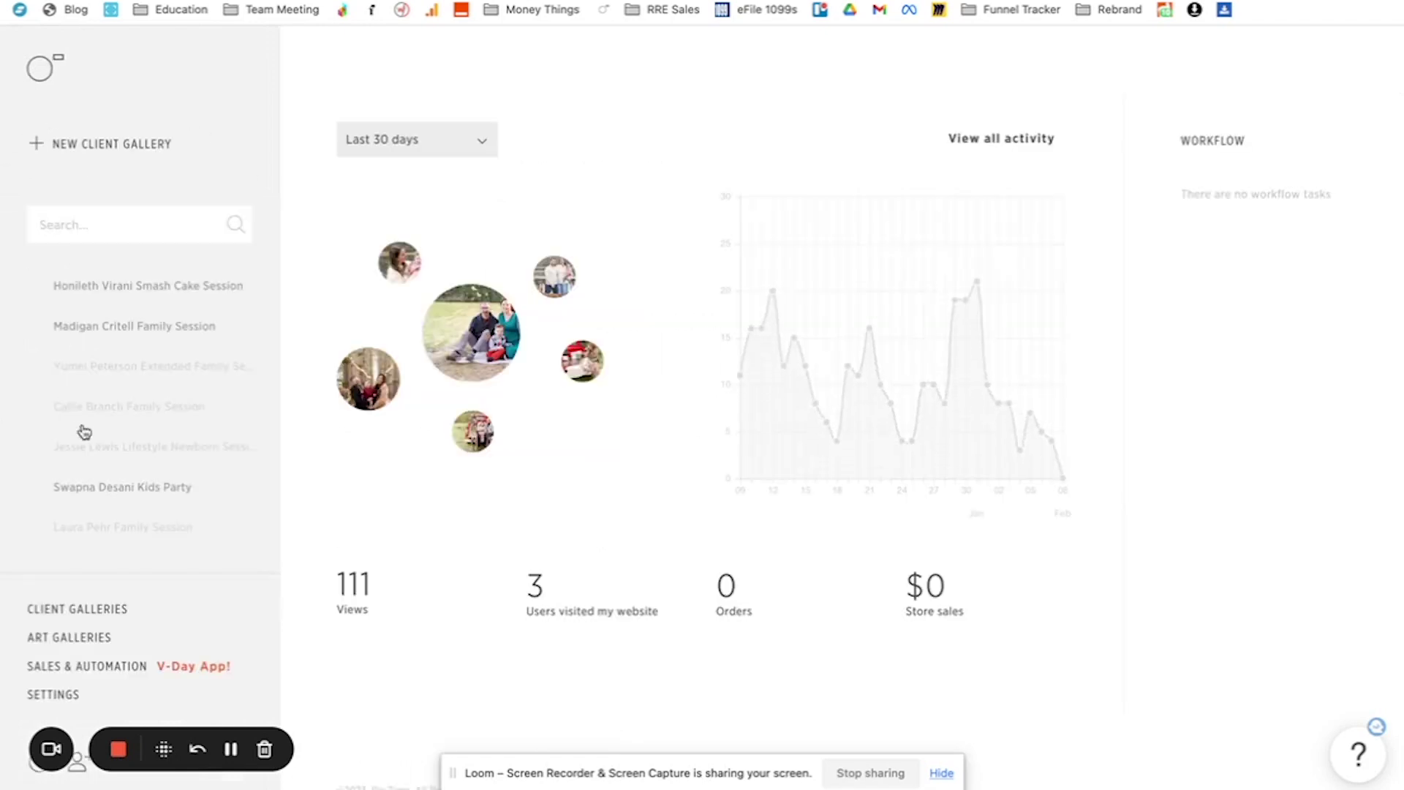
pyautogui.click(97, 145)
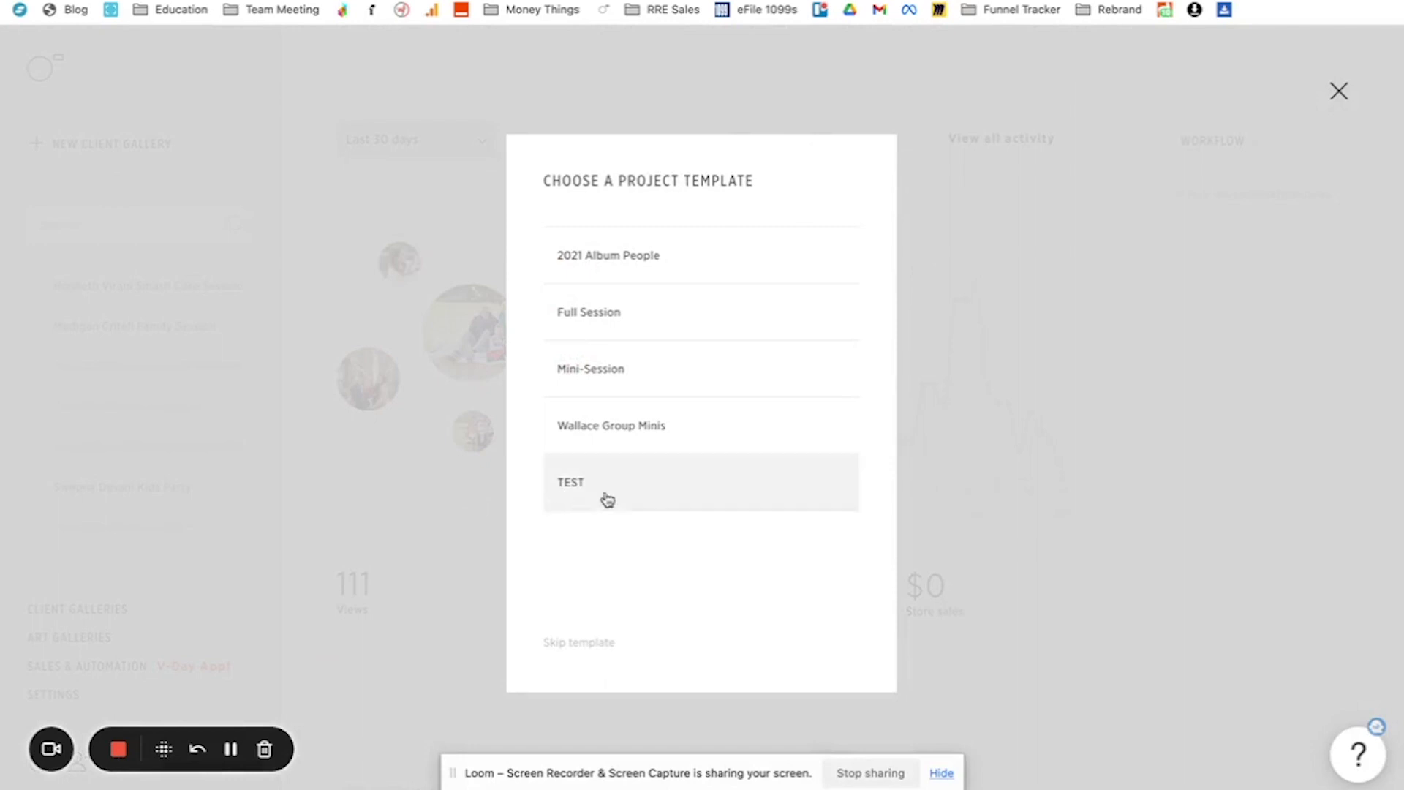
pyautogui.click(636, 498)
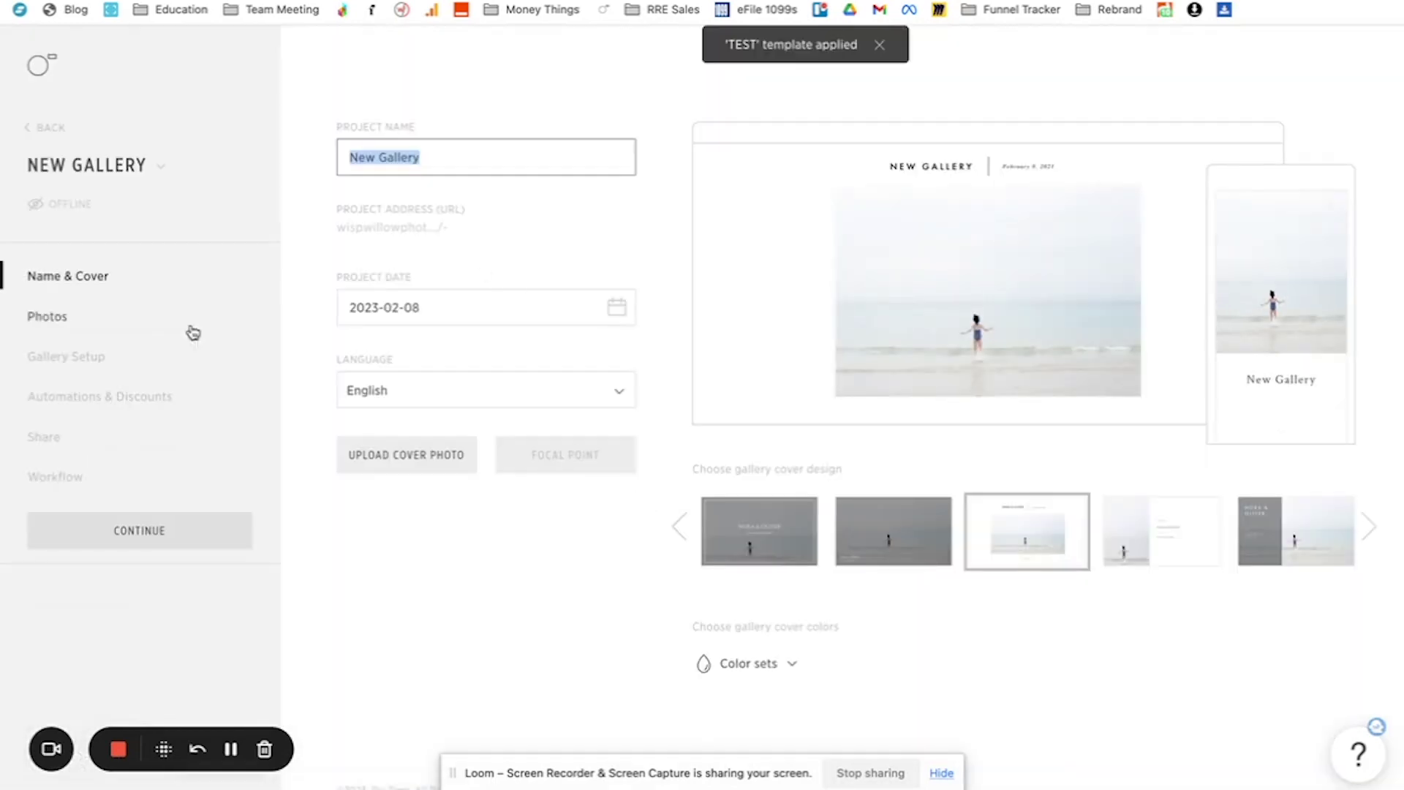
# Verify the Highlights and Full Gallery scenes, Abandoned Cart automation and cover, ending on Photos
pyautogui.click(41, 318)
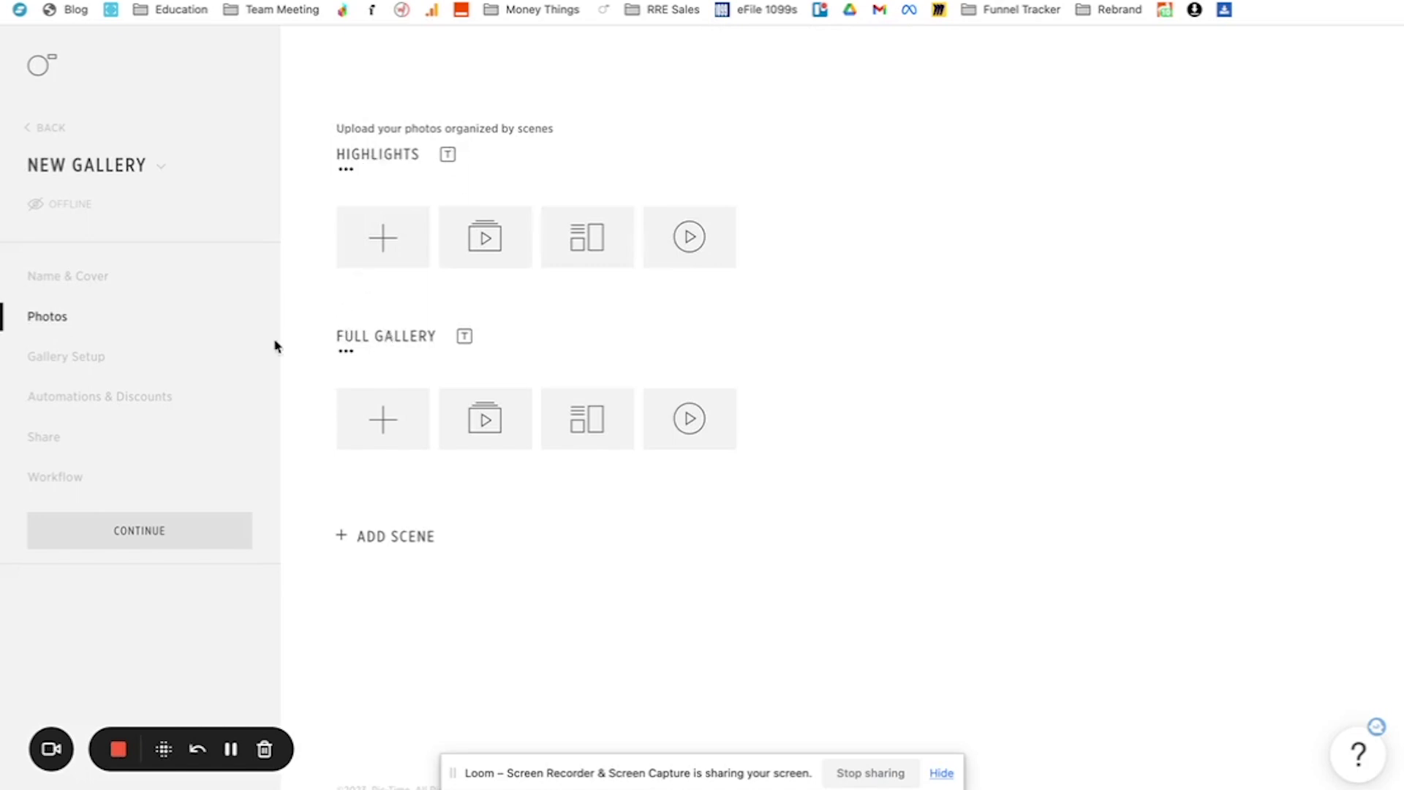
pyautogui.click(113, 400)
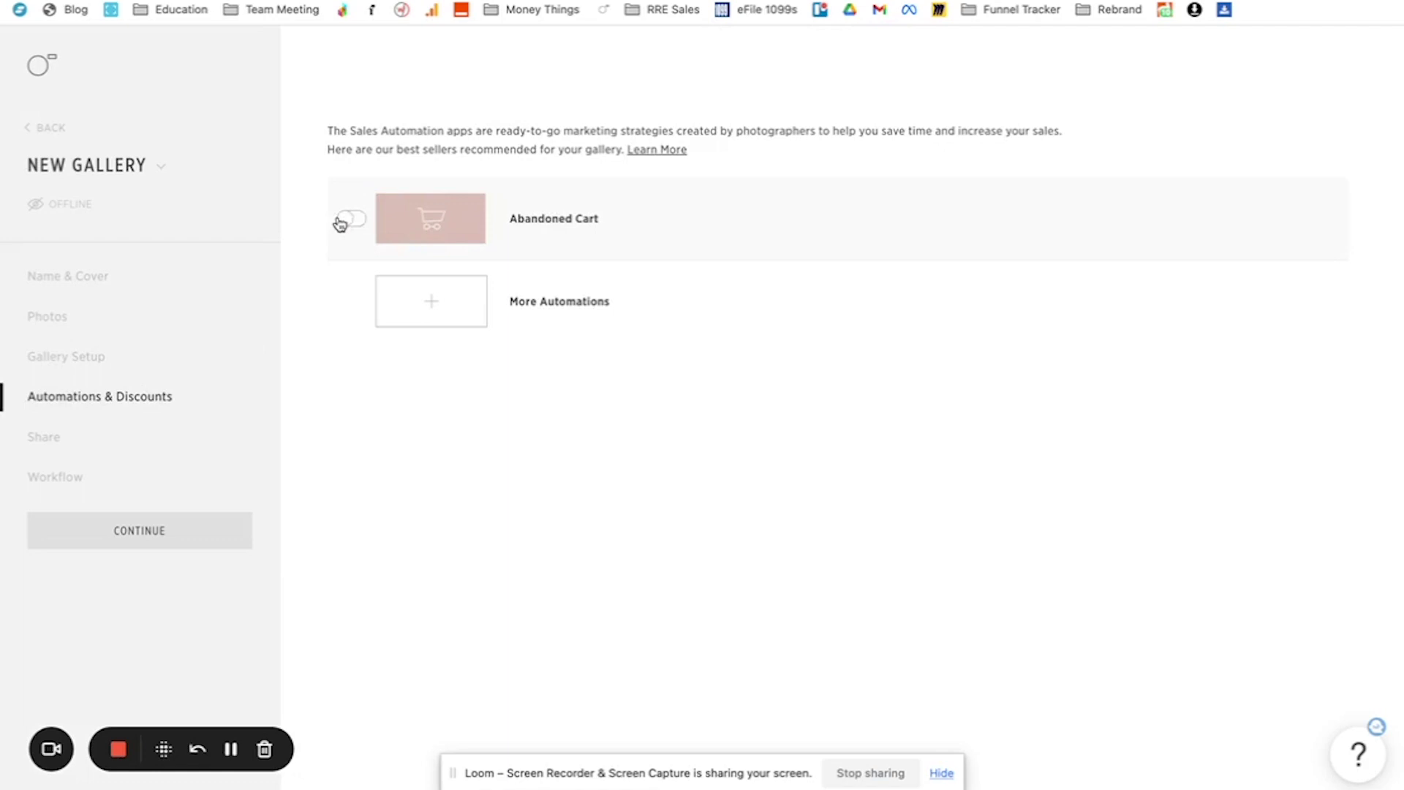
pyautogui.click(76, 278)
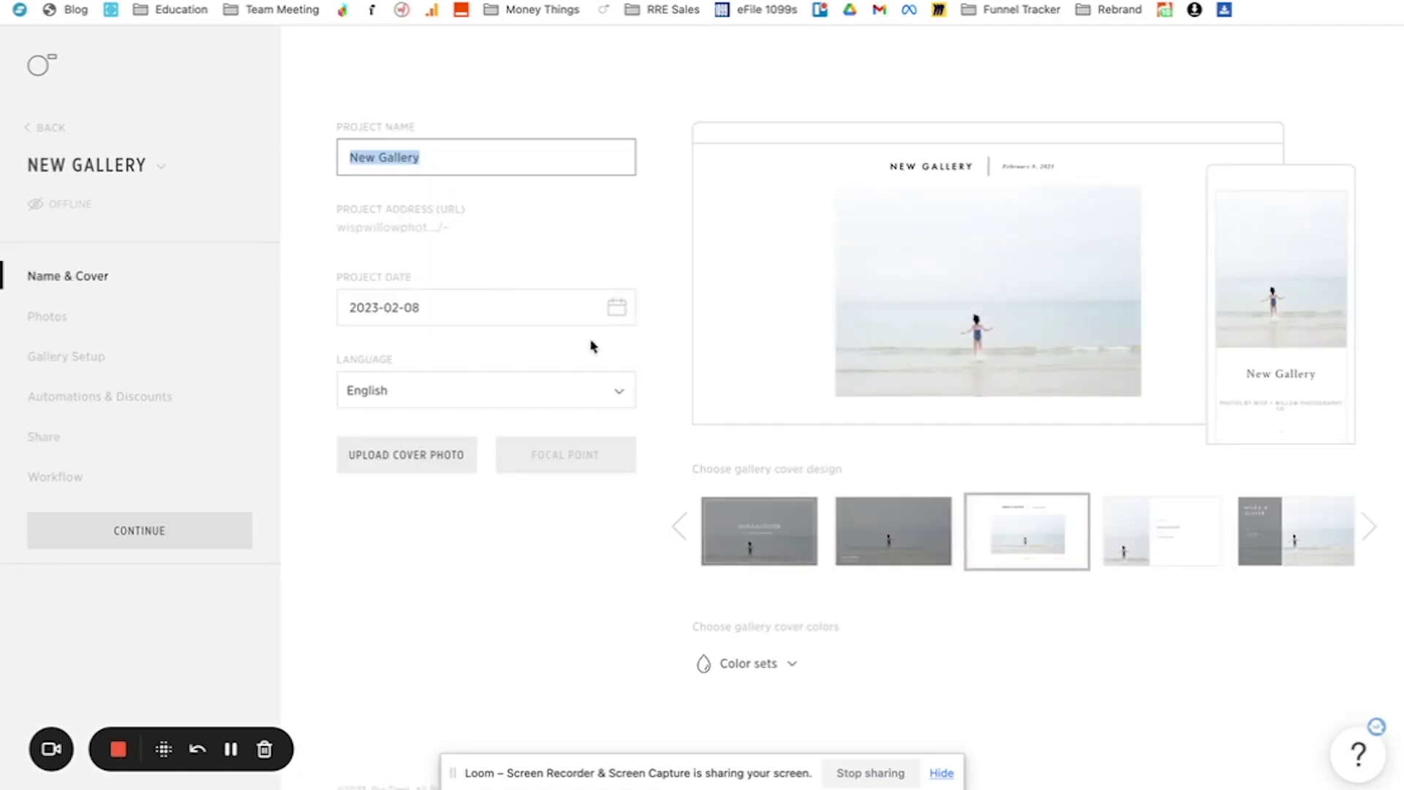
pyautogui.click(50, 319)
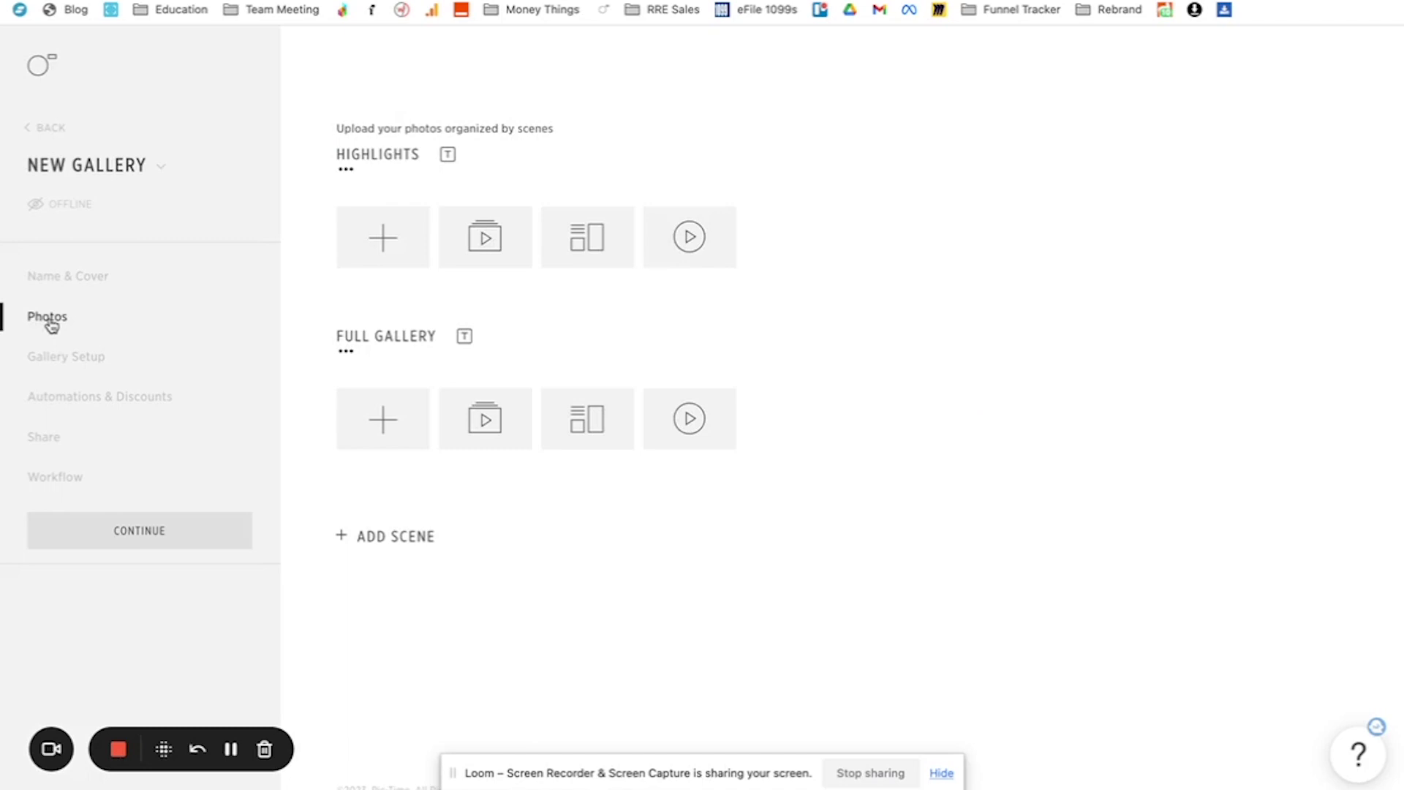